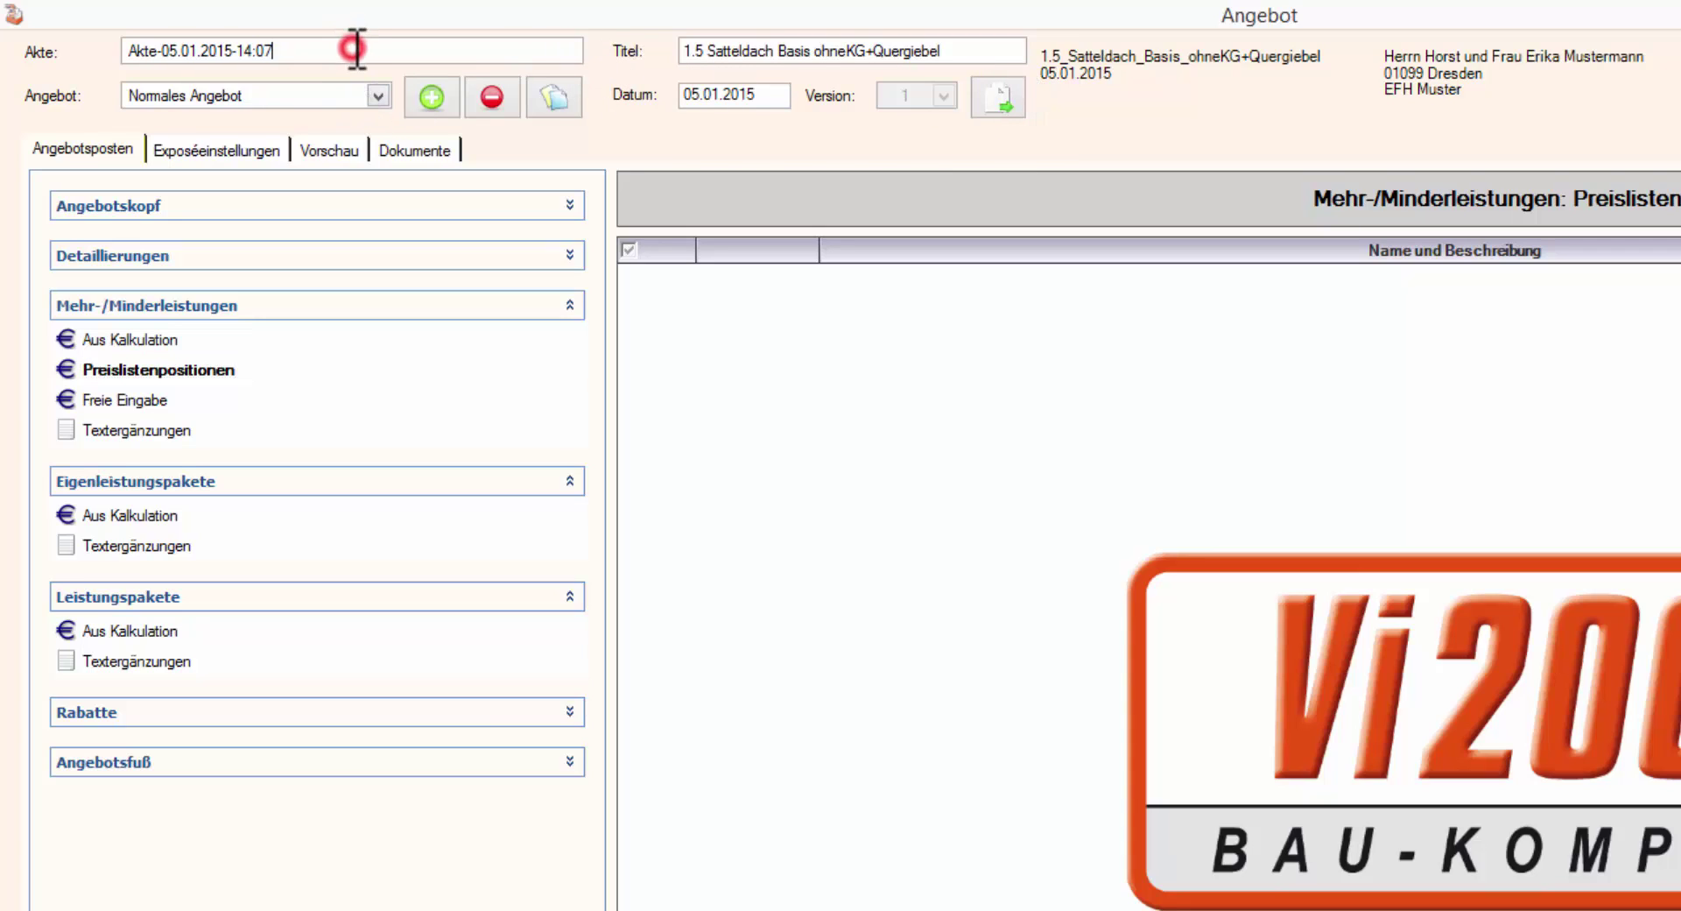
left_click_drag(281, 50, 138, 52)
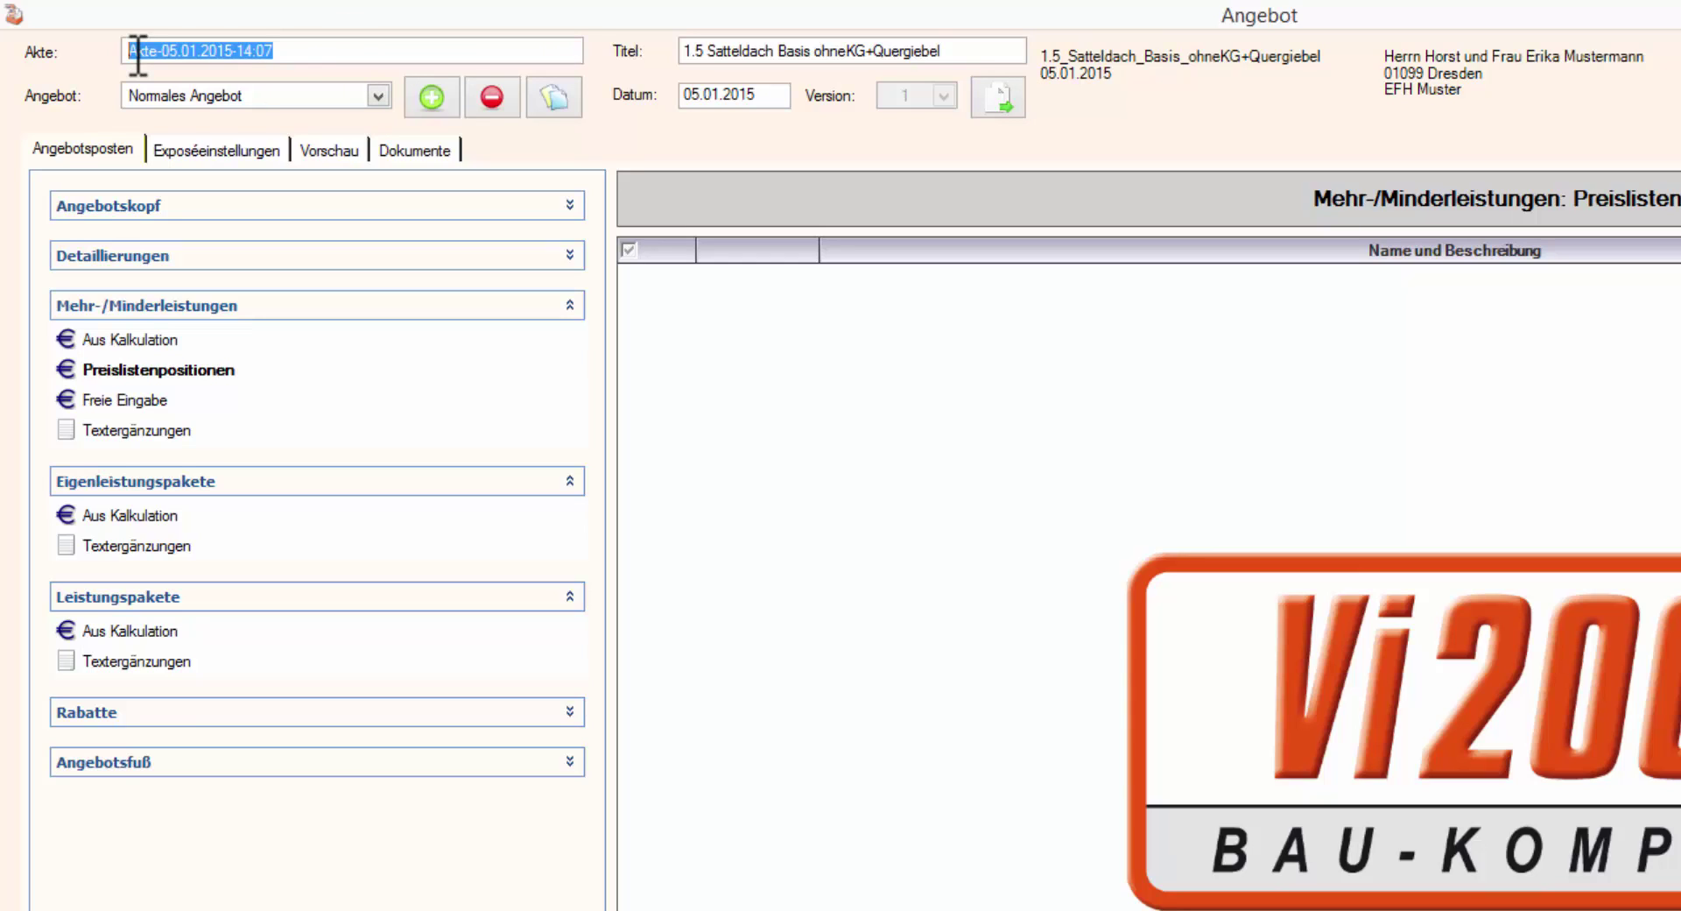
left_click(300, 53)
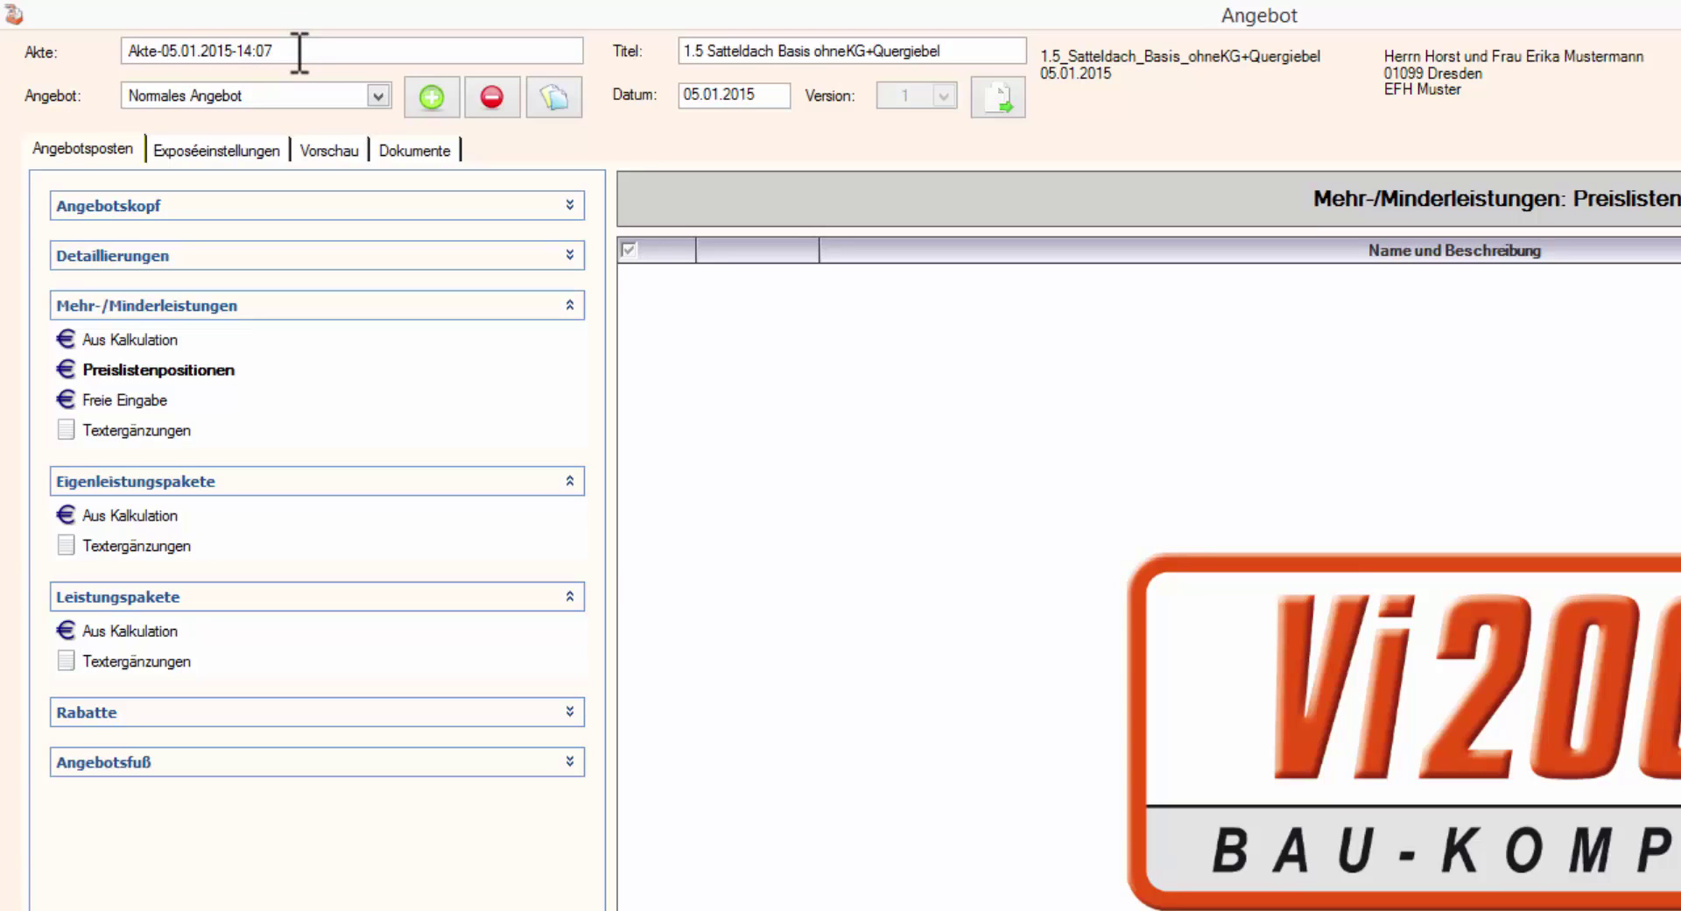
left_click(378, 97)
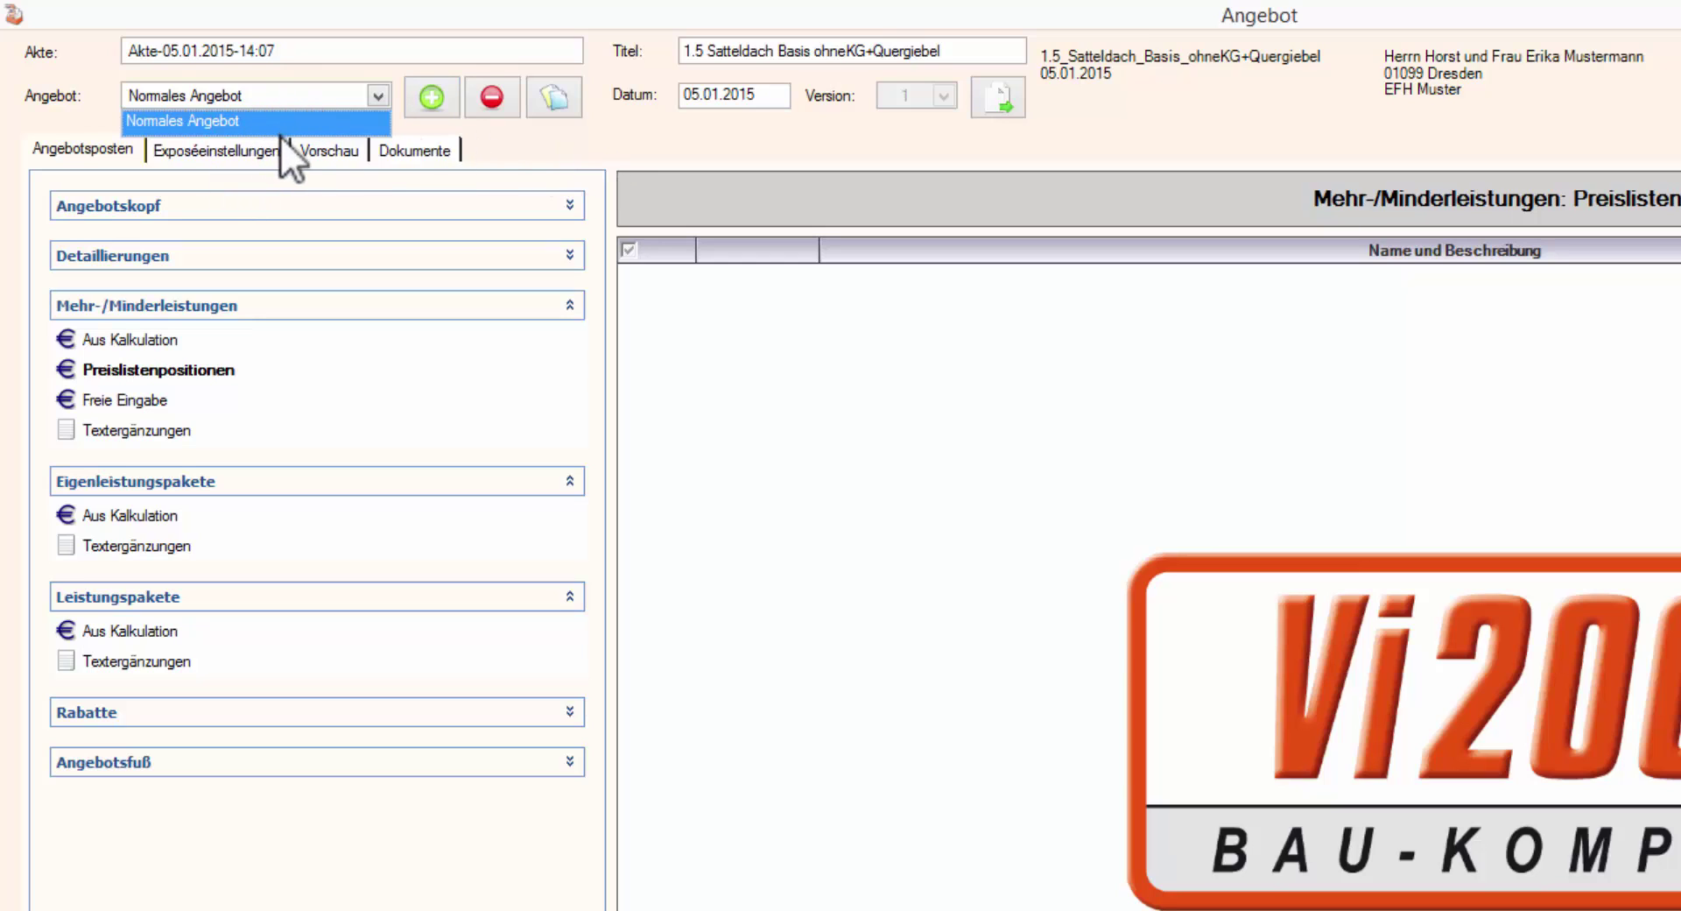
left_click(497, 132)
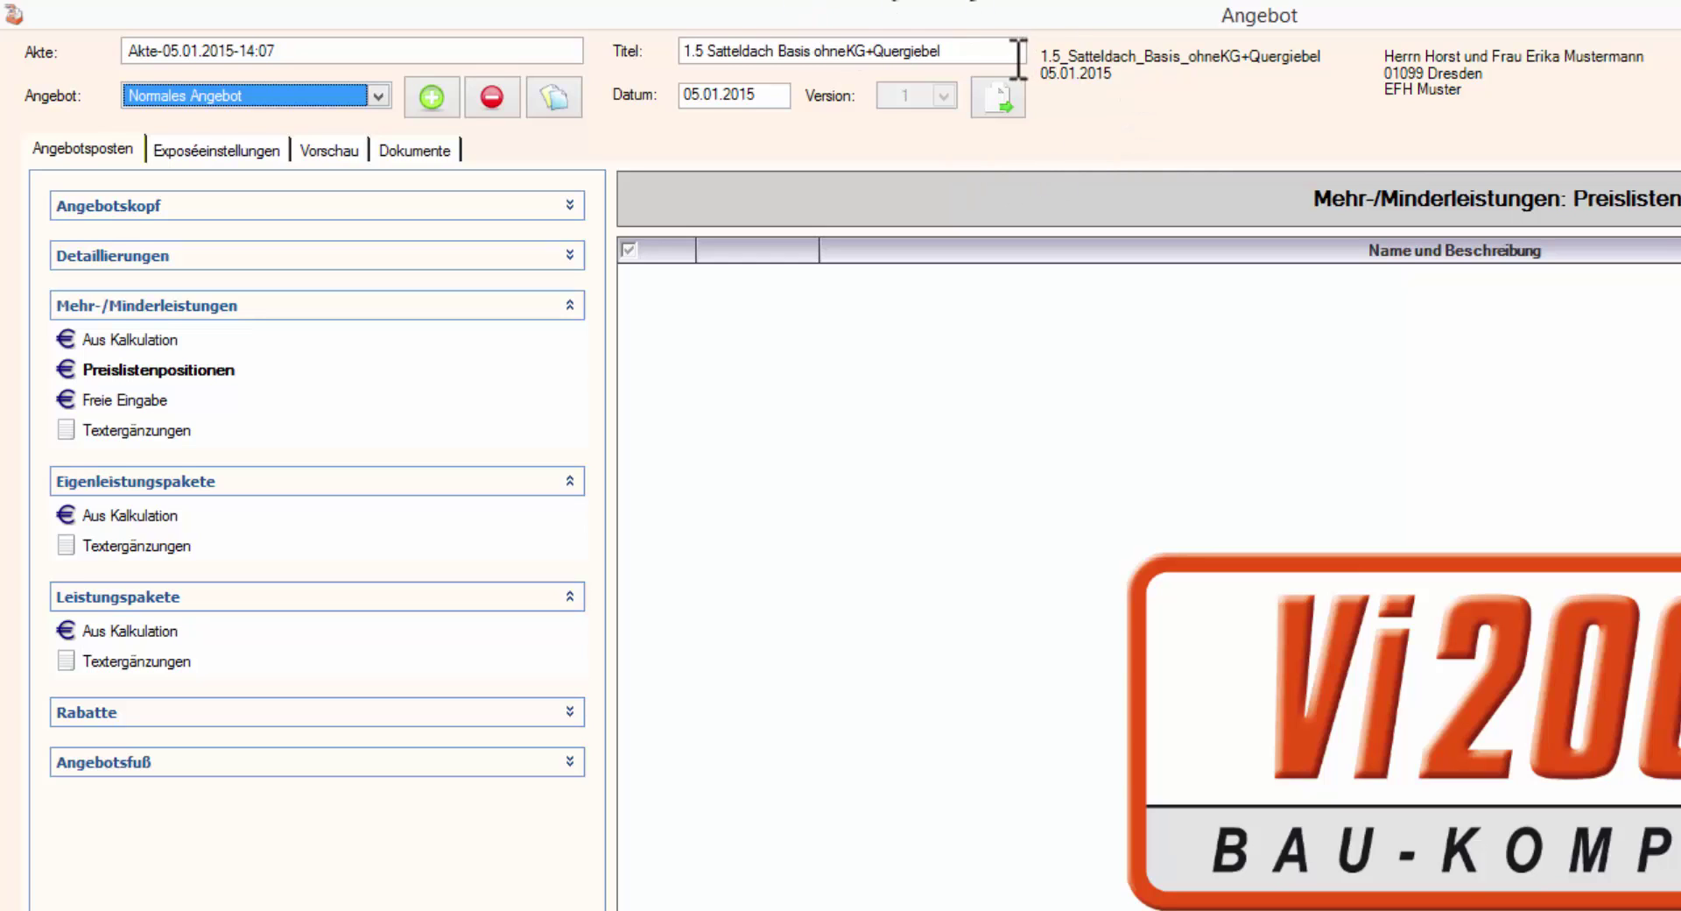
Set the title of the normal offer to "Erstangebot"
left_click_drag(976, 50, 649, 55)
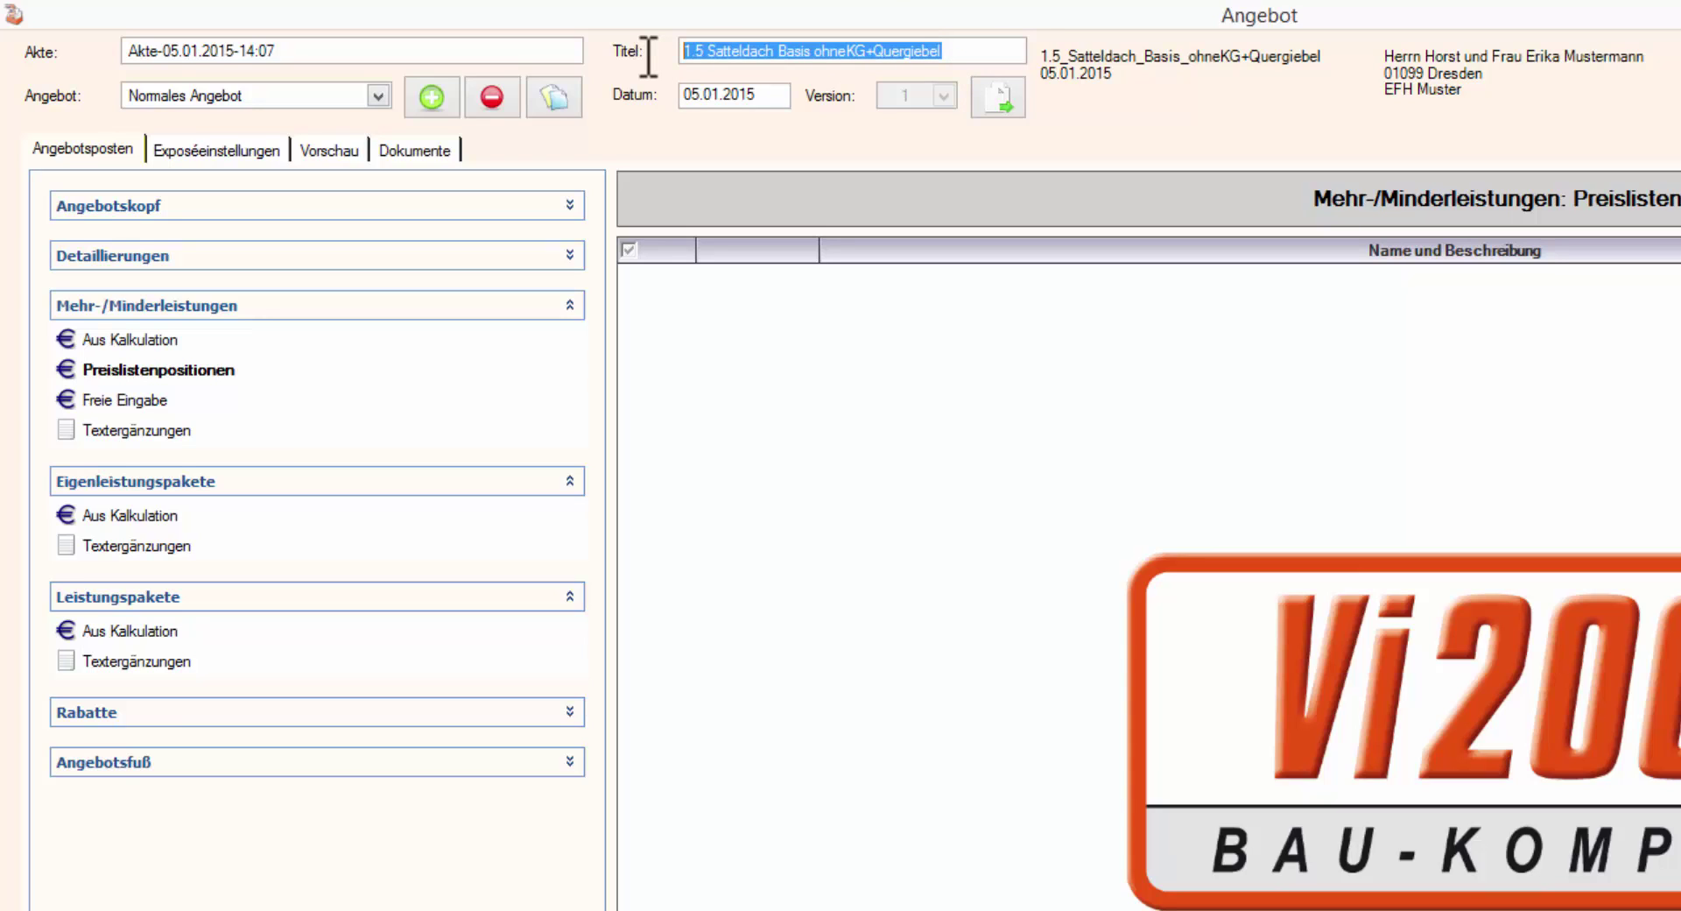
type("Erstang")
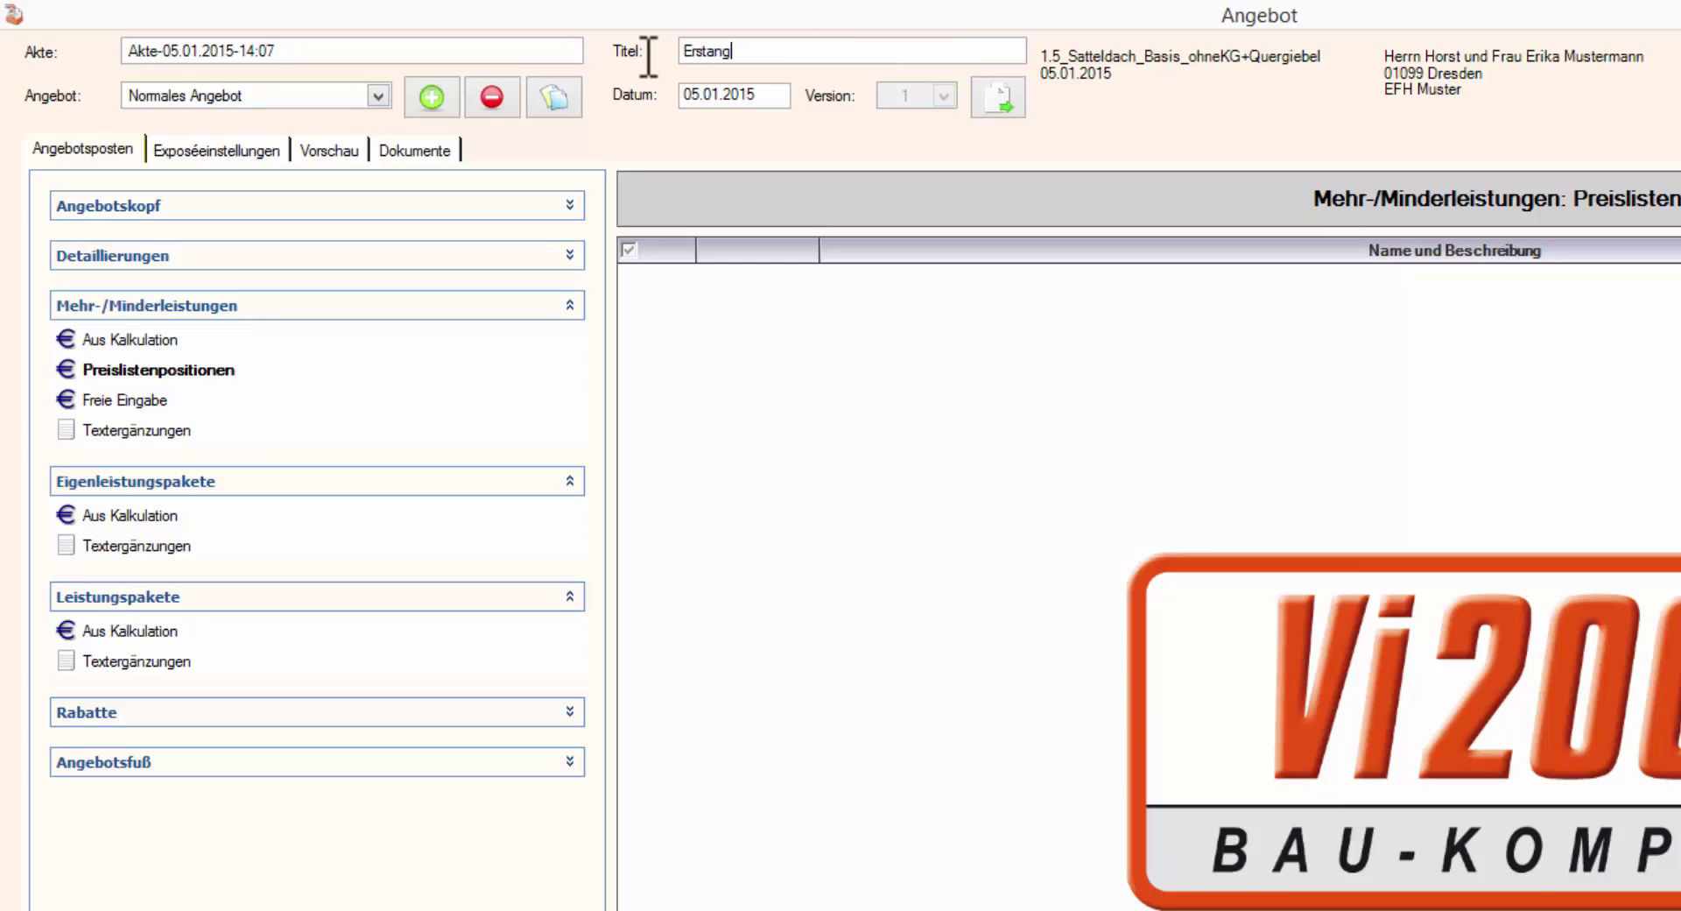
type("ebot")
left_click_drag(760, 97, 661, 100)
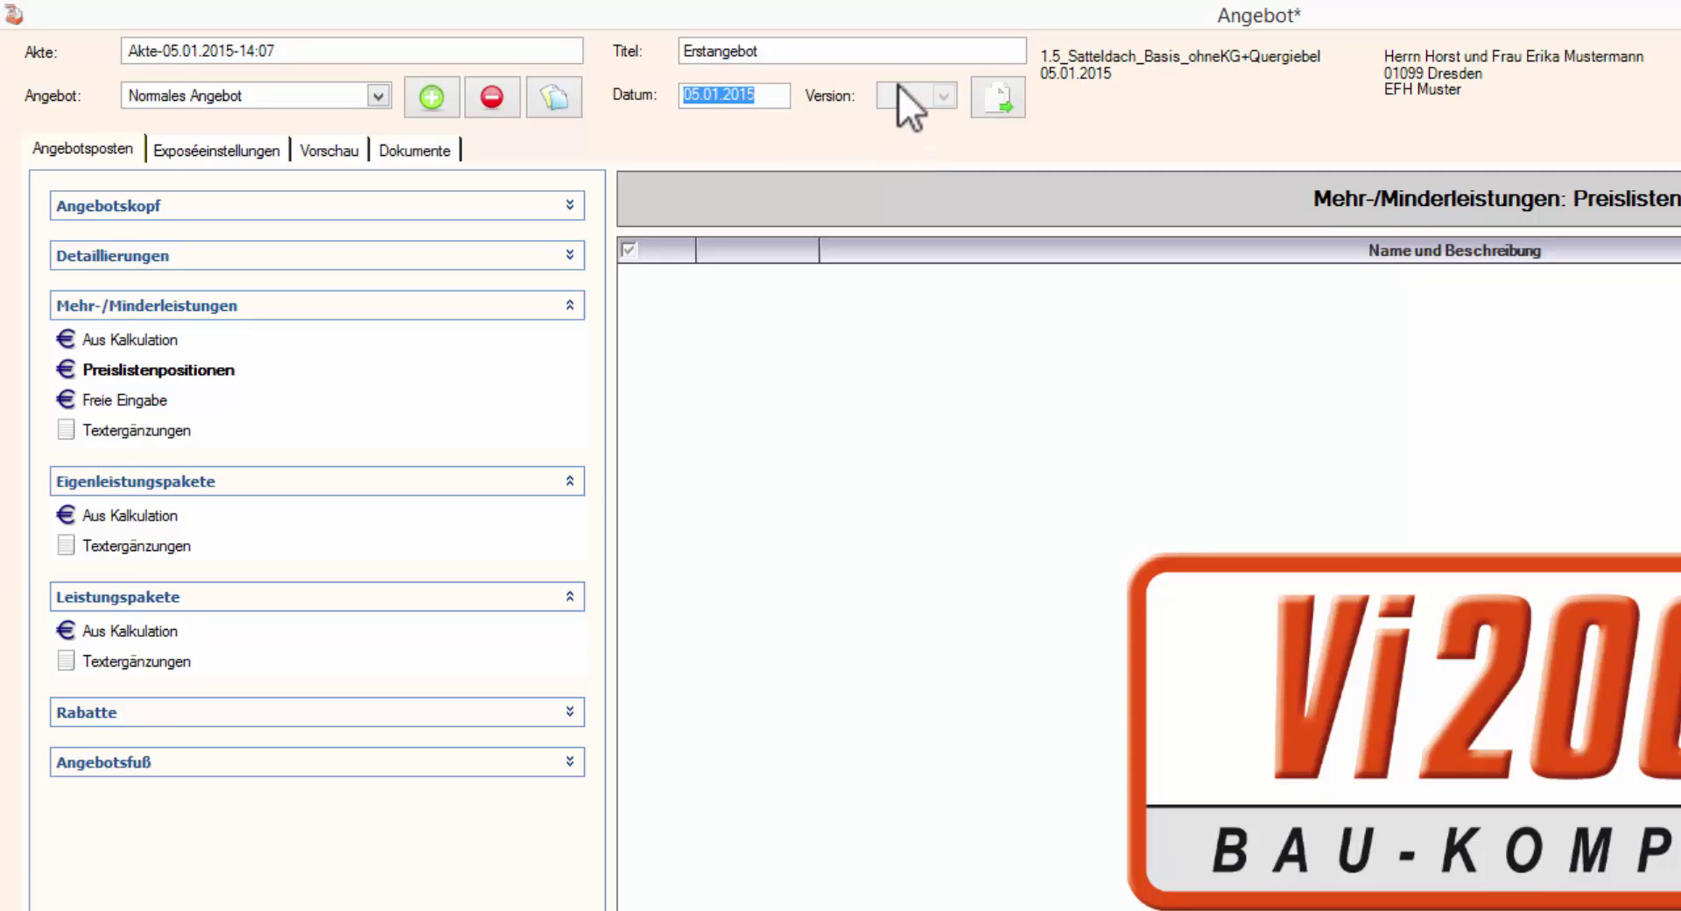
left_click(906, 54)
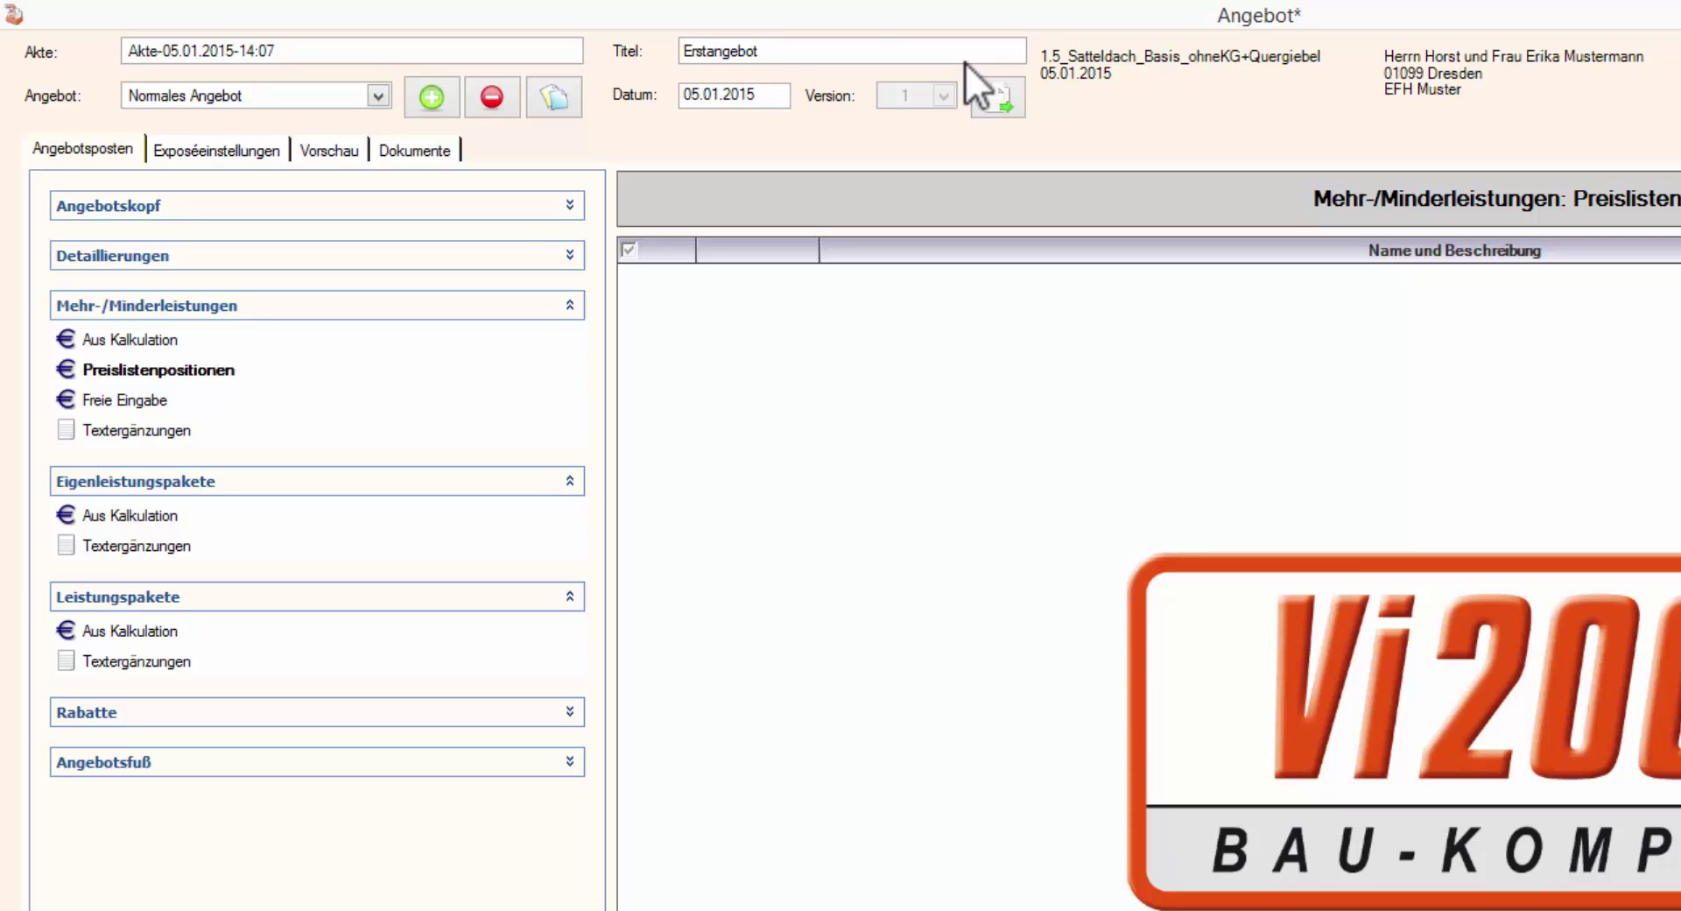
Create a new version of the offer, saving the current offer before the change
left_click(997, 101)
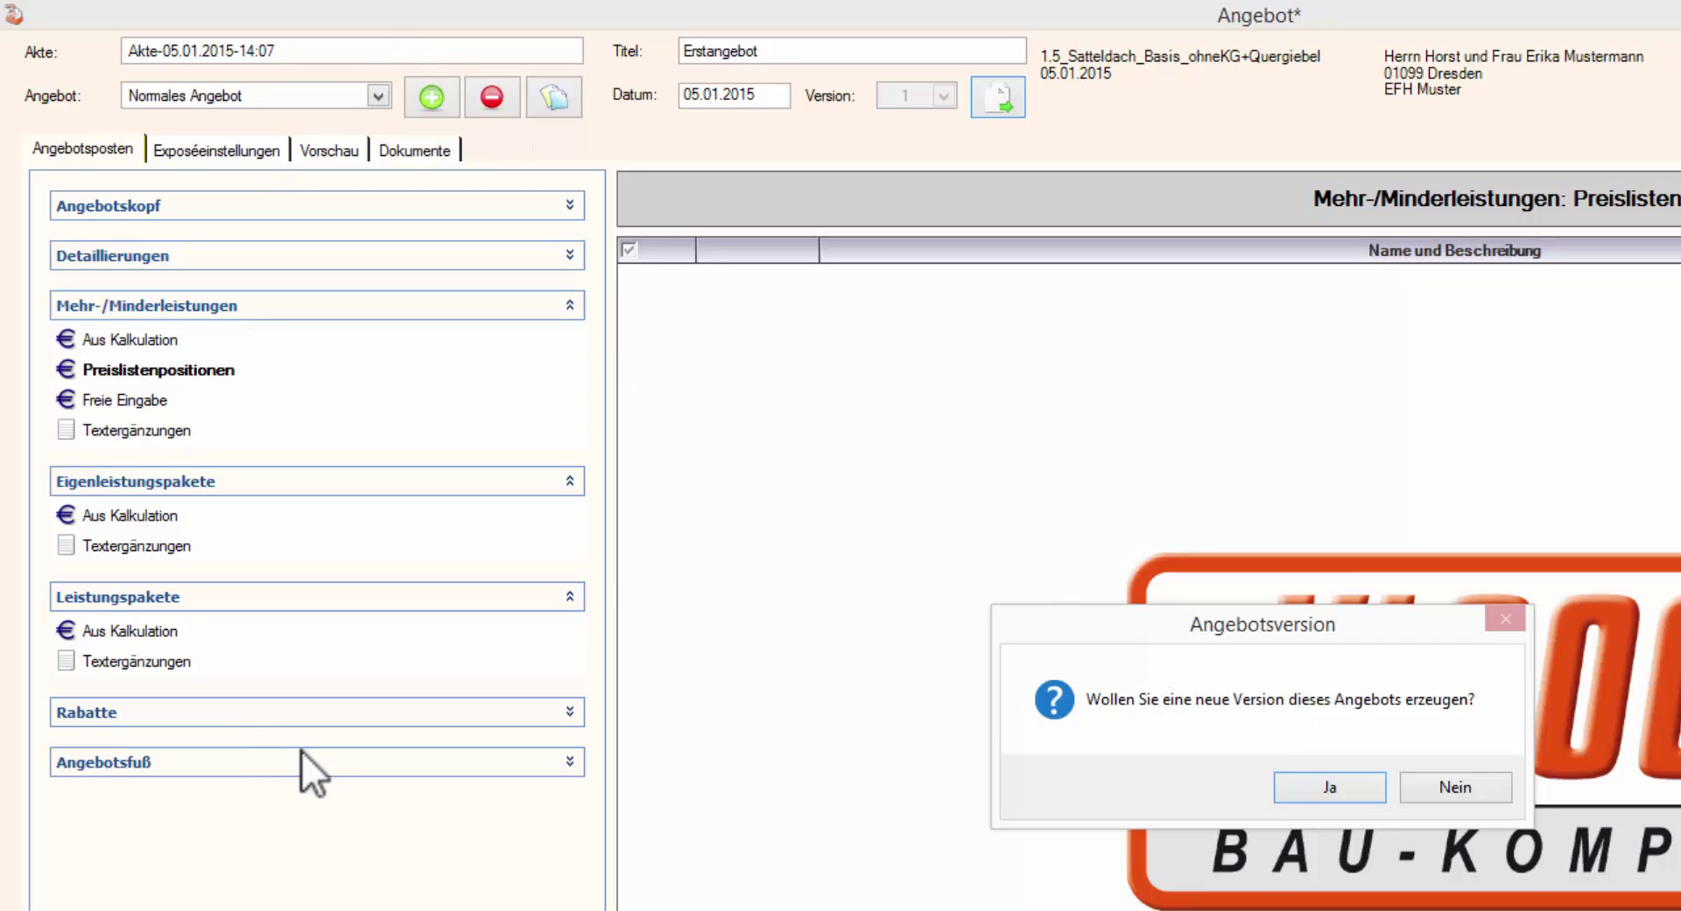
left_click(1330, 788)
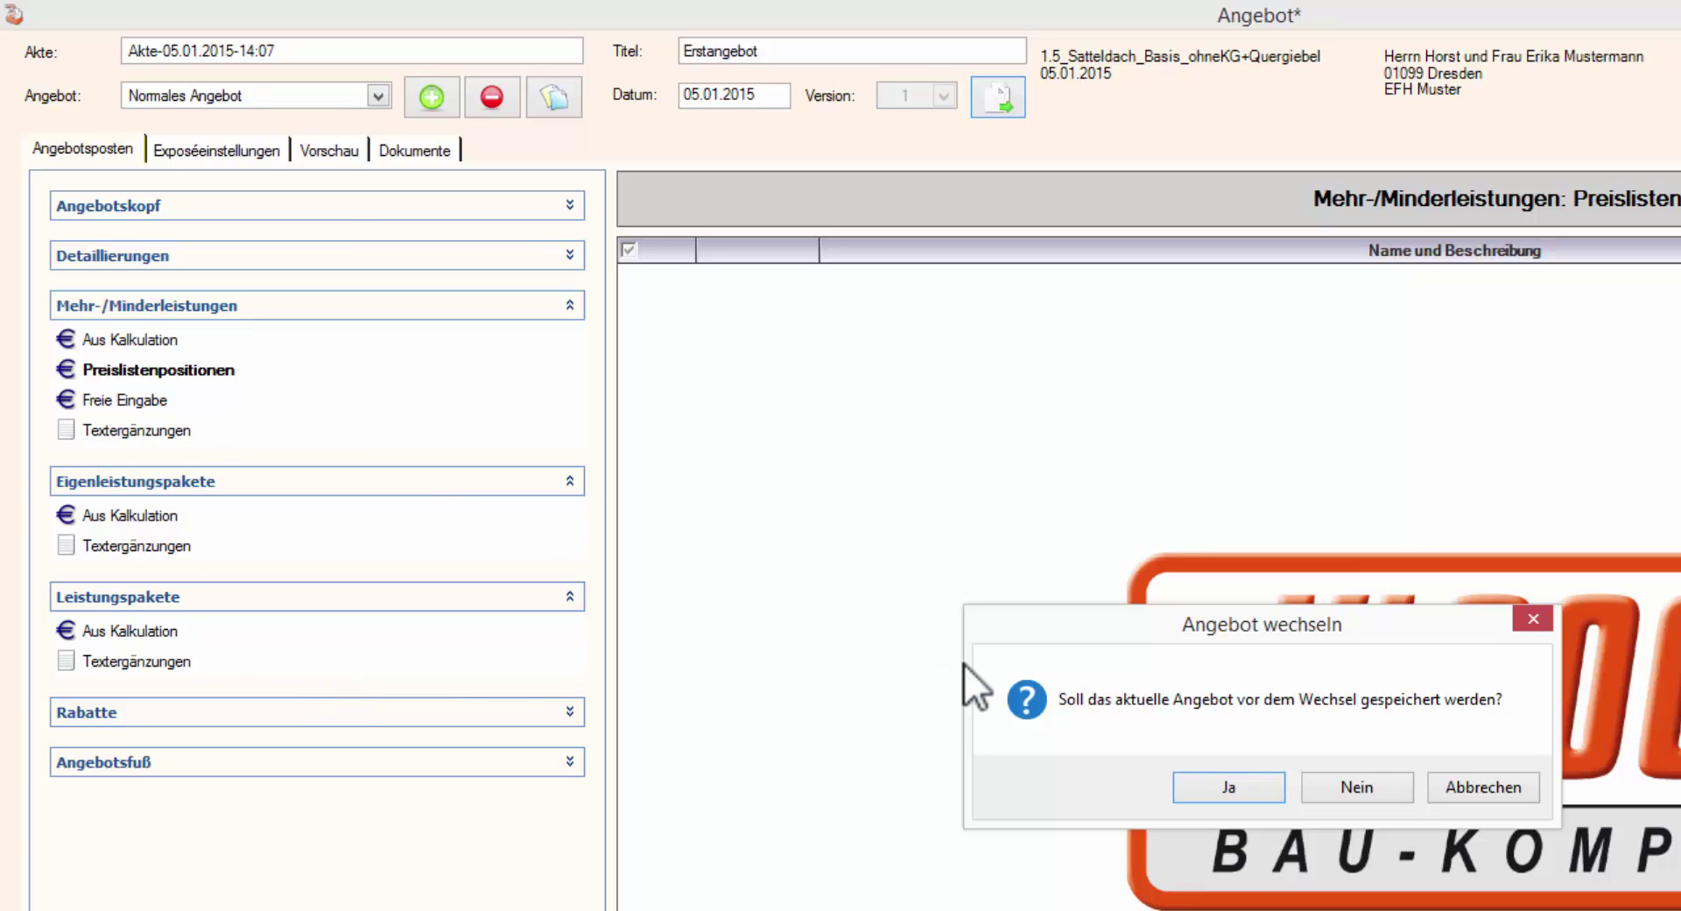
left_click(1199, 788)
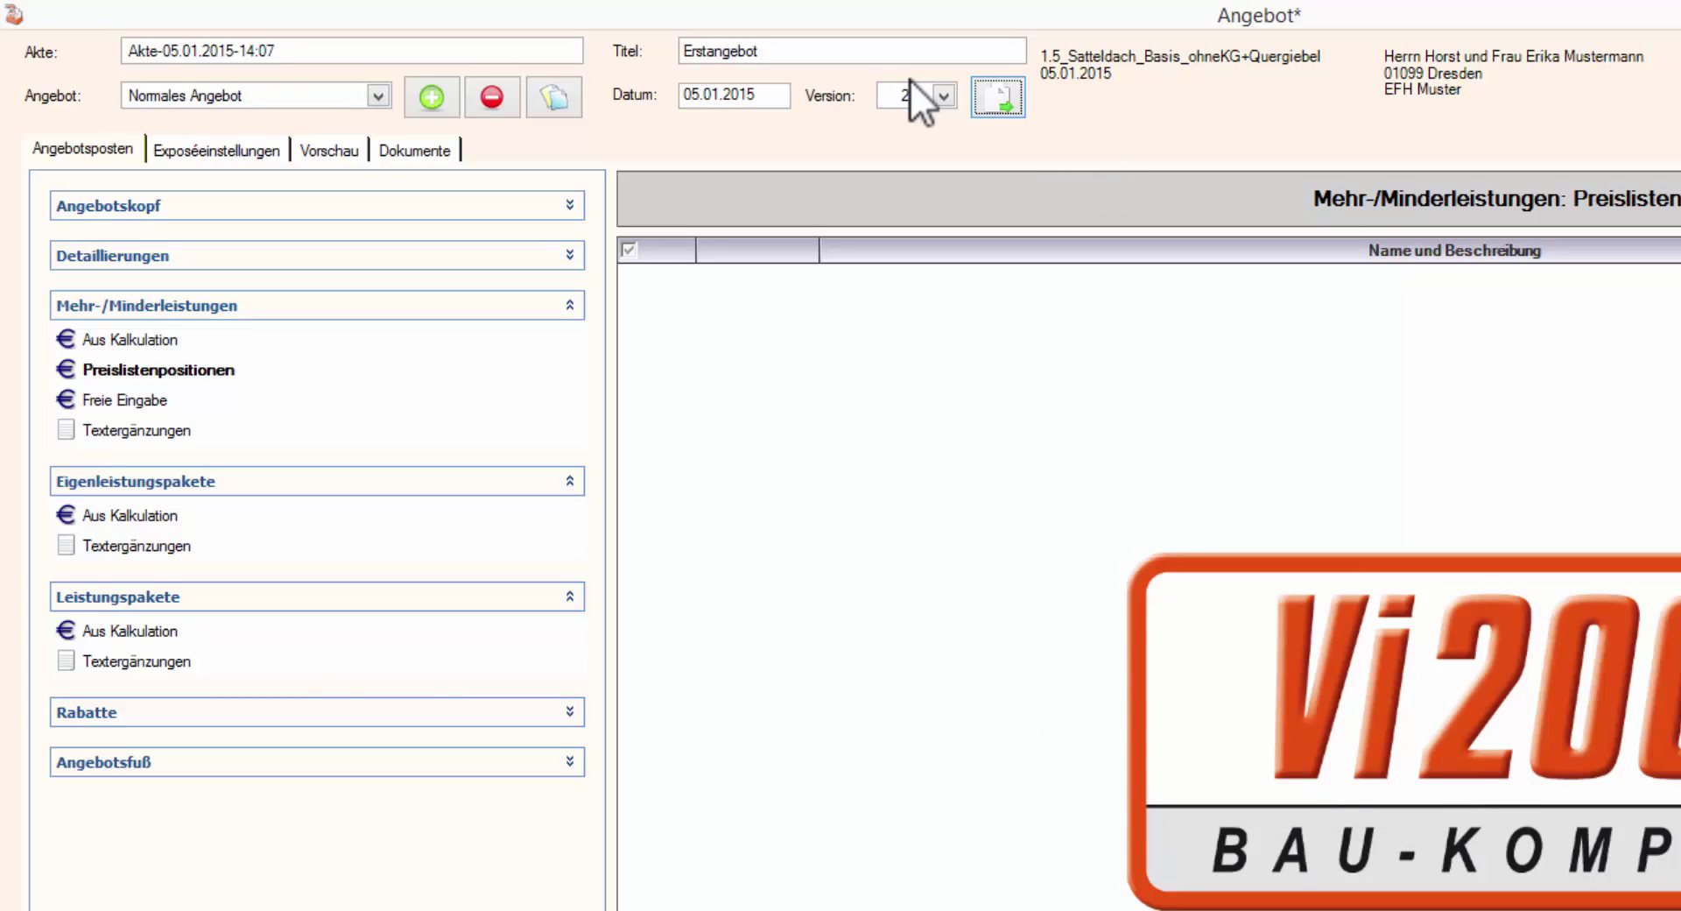
Switch to offer version 1, saving the new version, and return to version 2
left_click(943, 95)
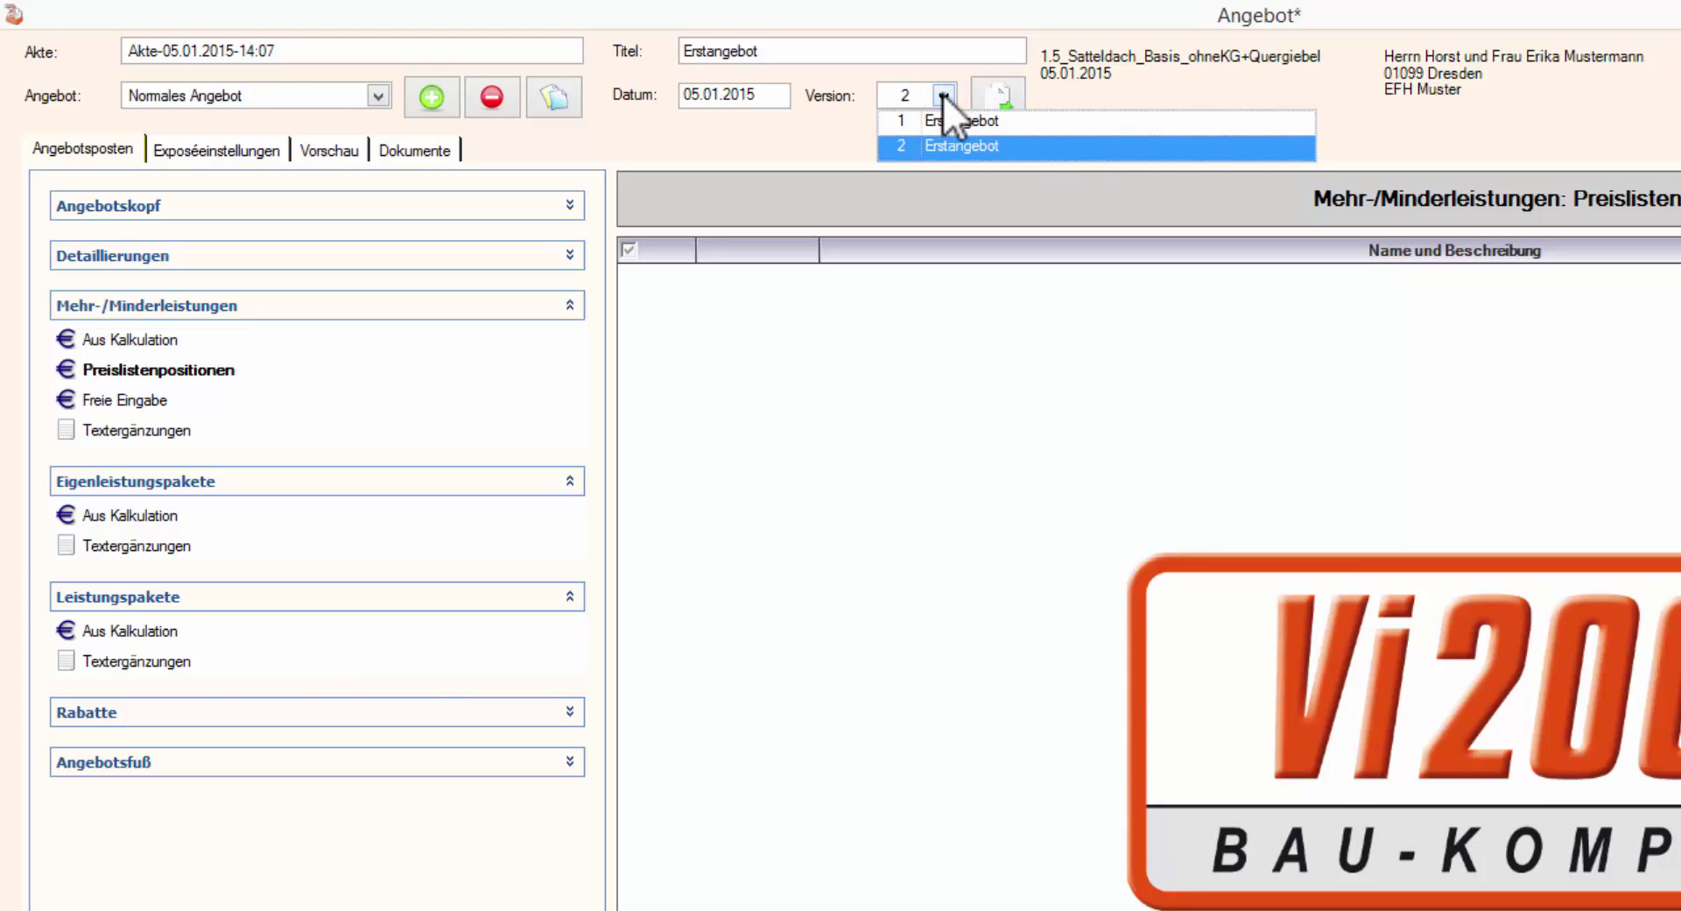
left_click(990, 123)
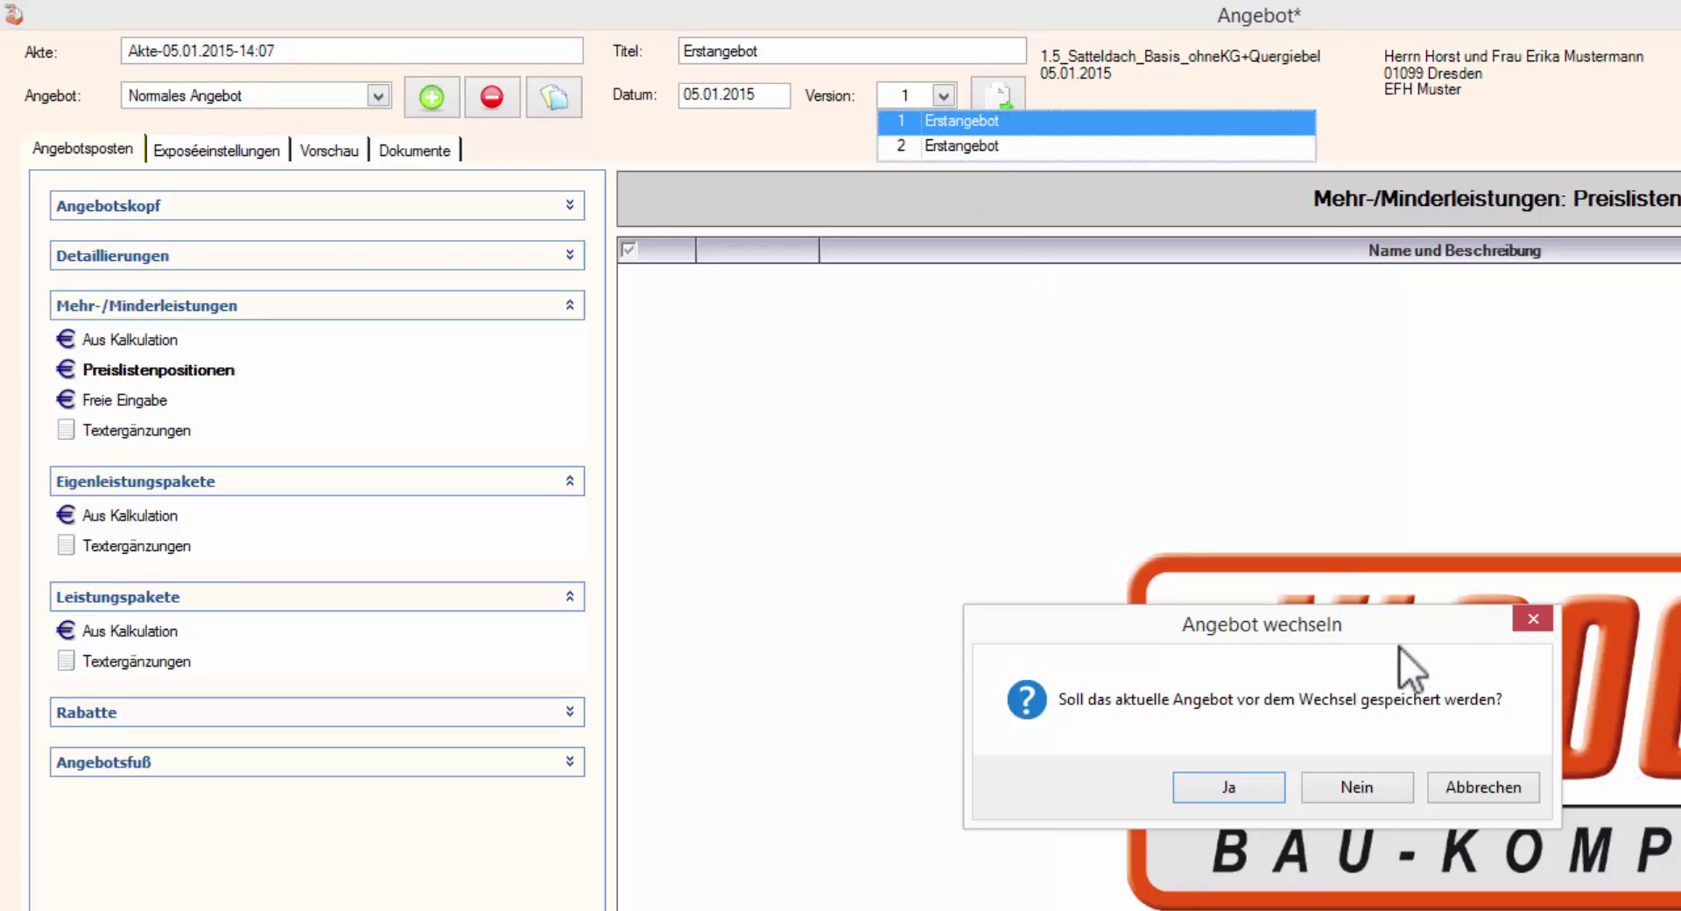
left_click(1247, 790)
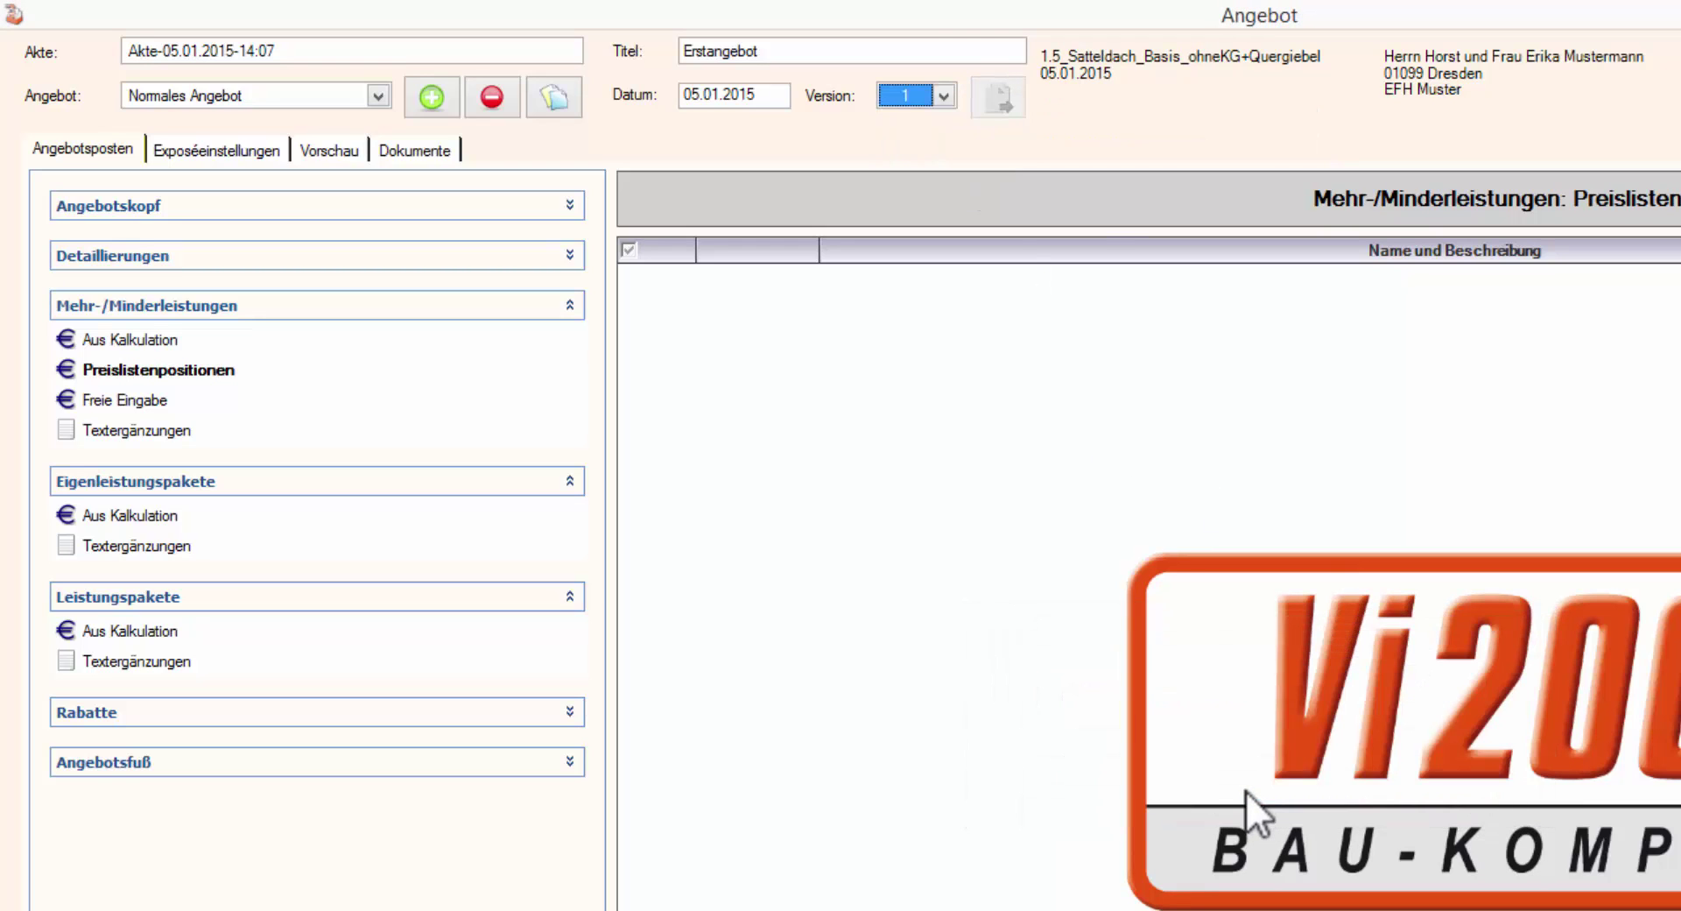
left_click(946, 96)
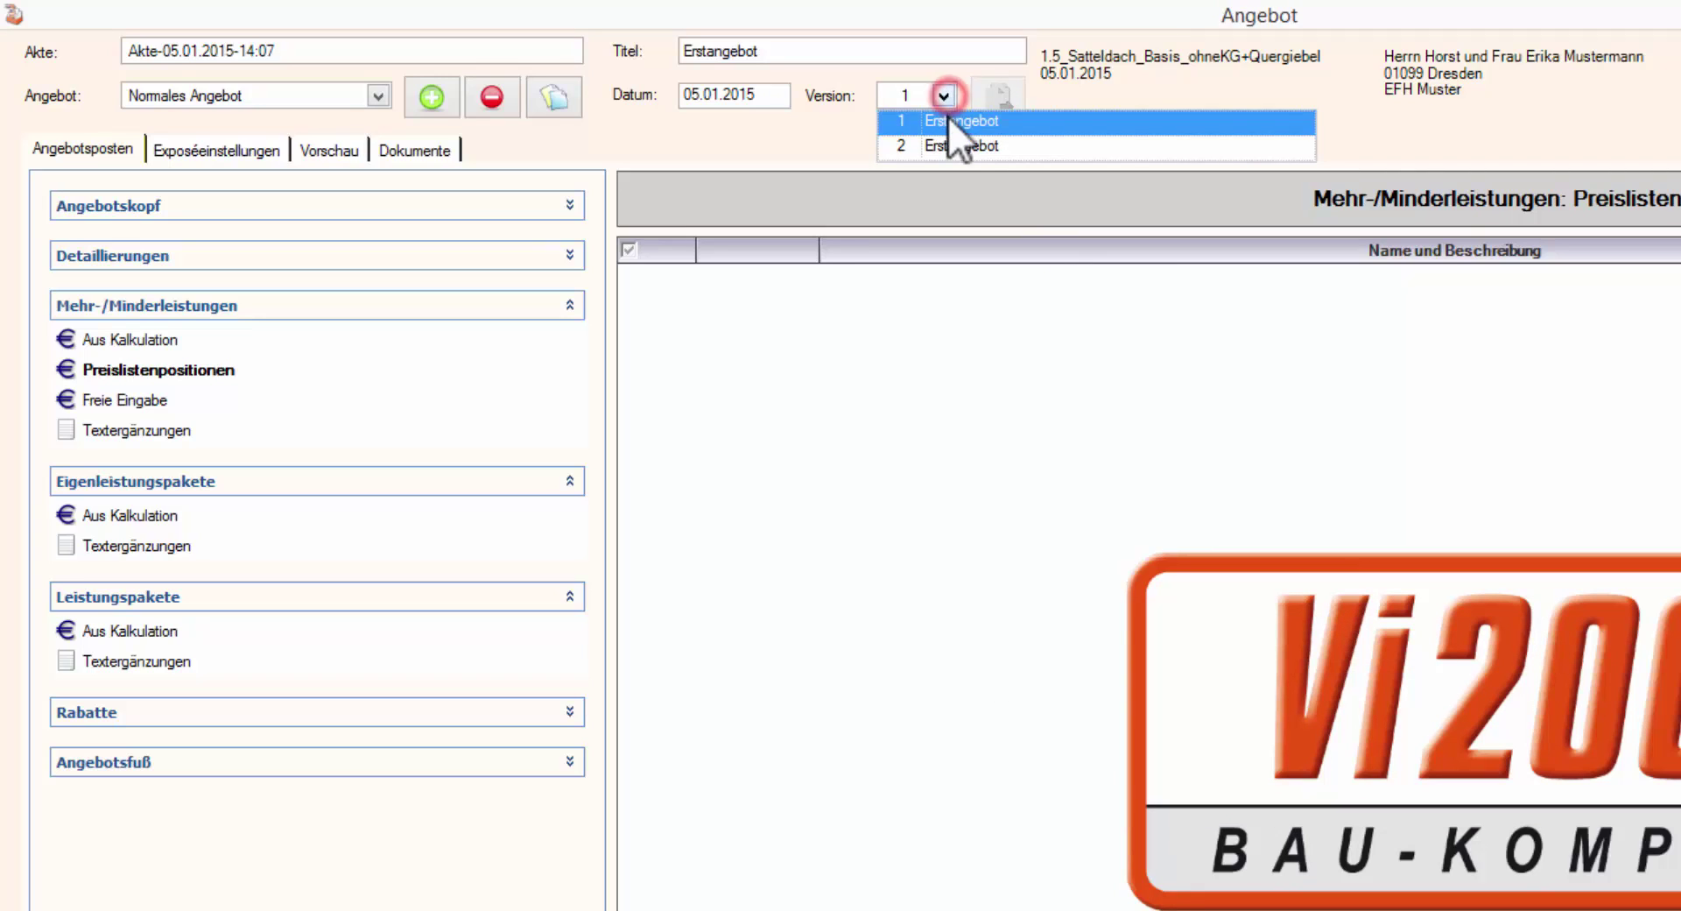
left_click(950, 143)
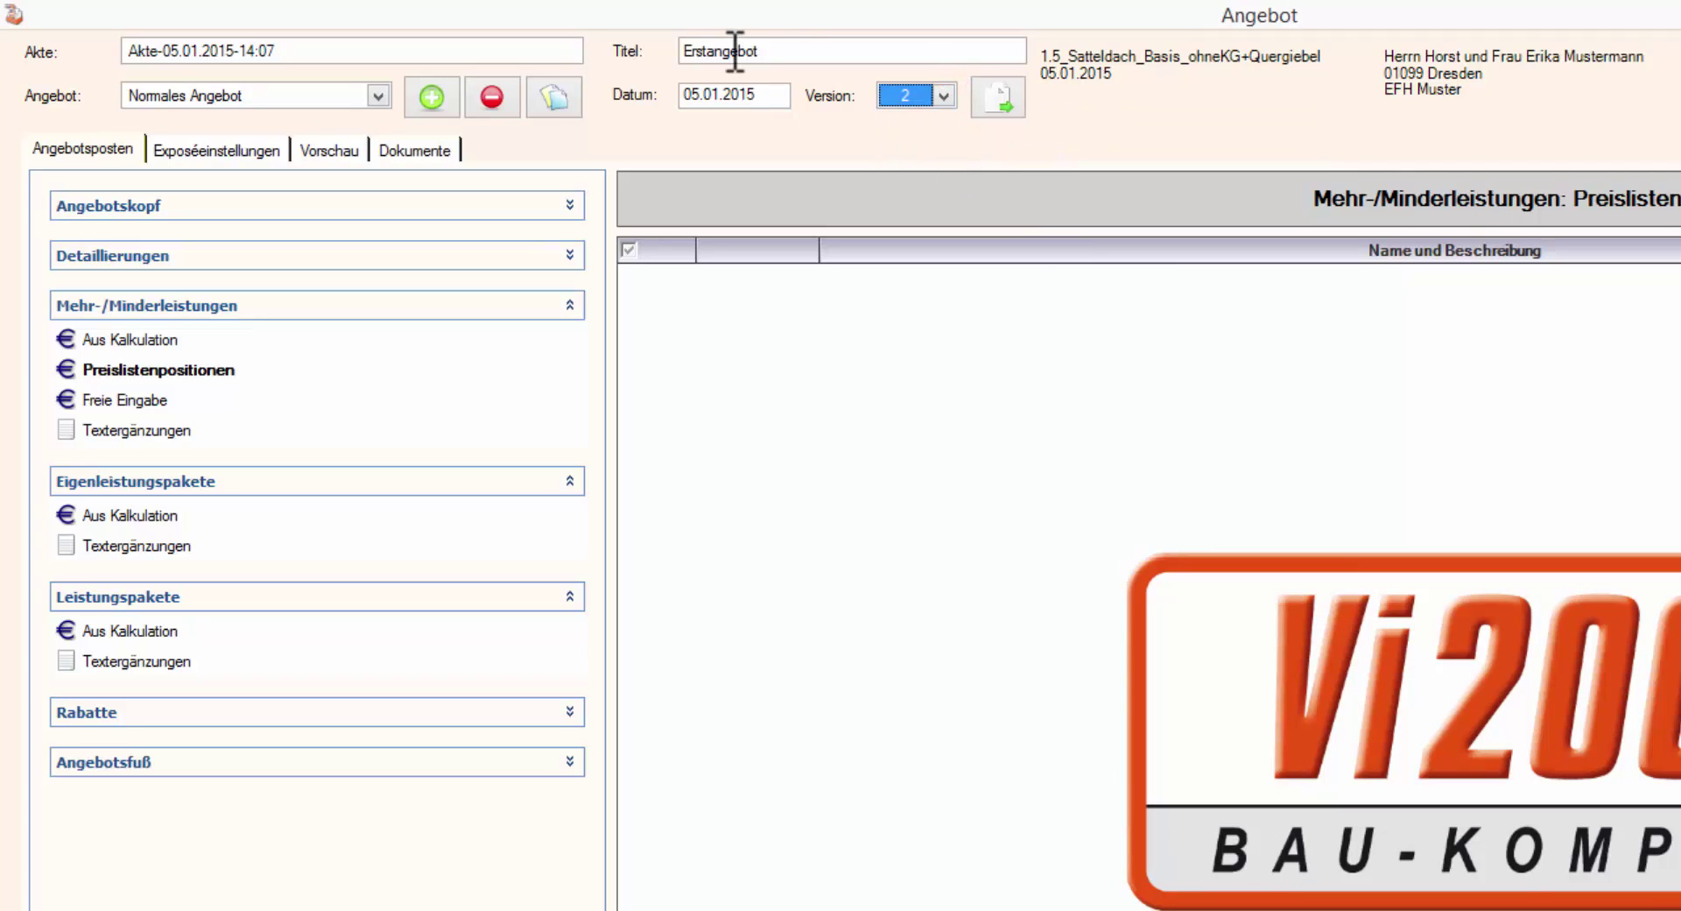
Set the title of offer version 2 to "Zweitangebot - Wärmepumpe"
left_click_drag(788, 51, 544, 40)
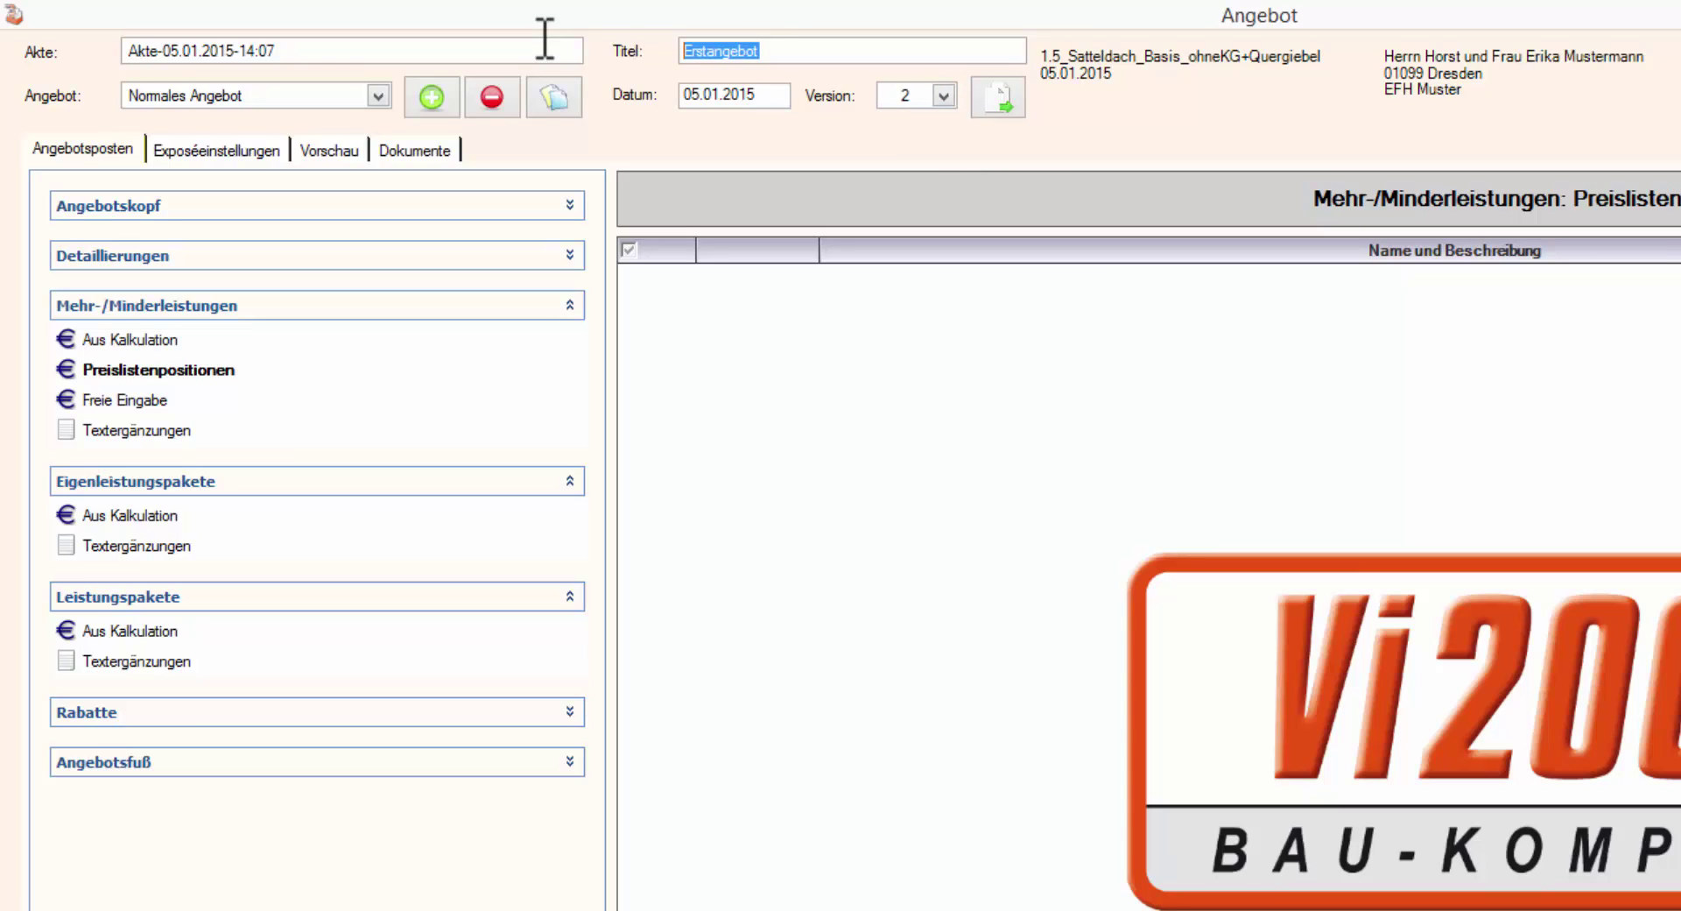
type("Zweitangebot")
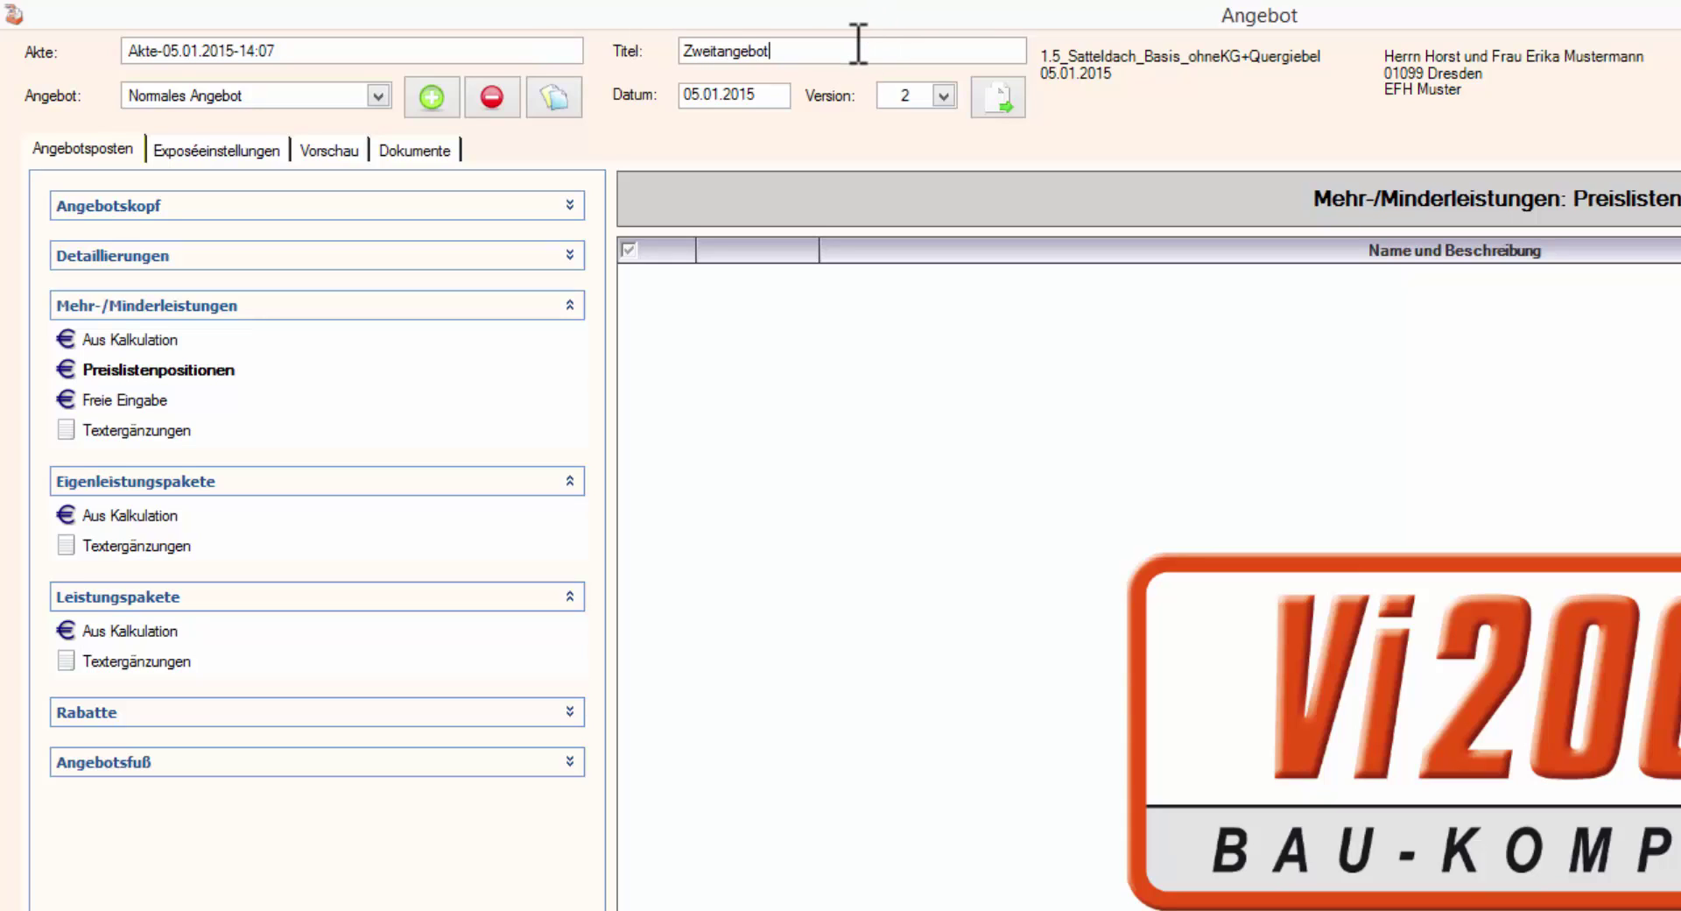
type(" - Wärmepumpe")
left_click(769, 95)
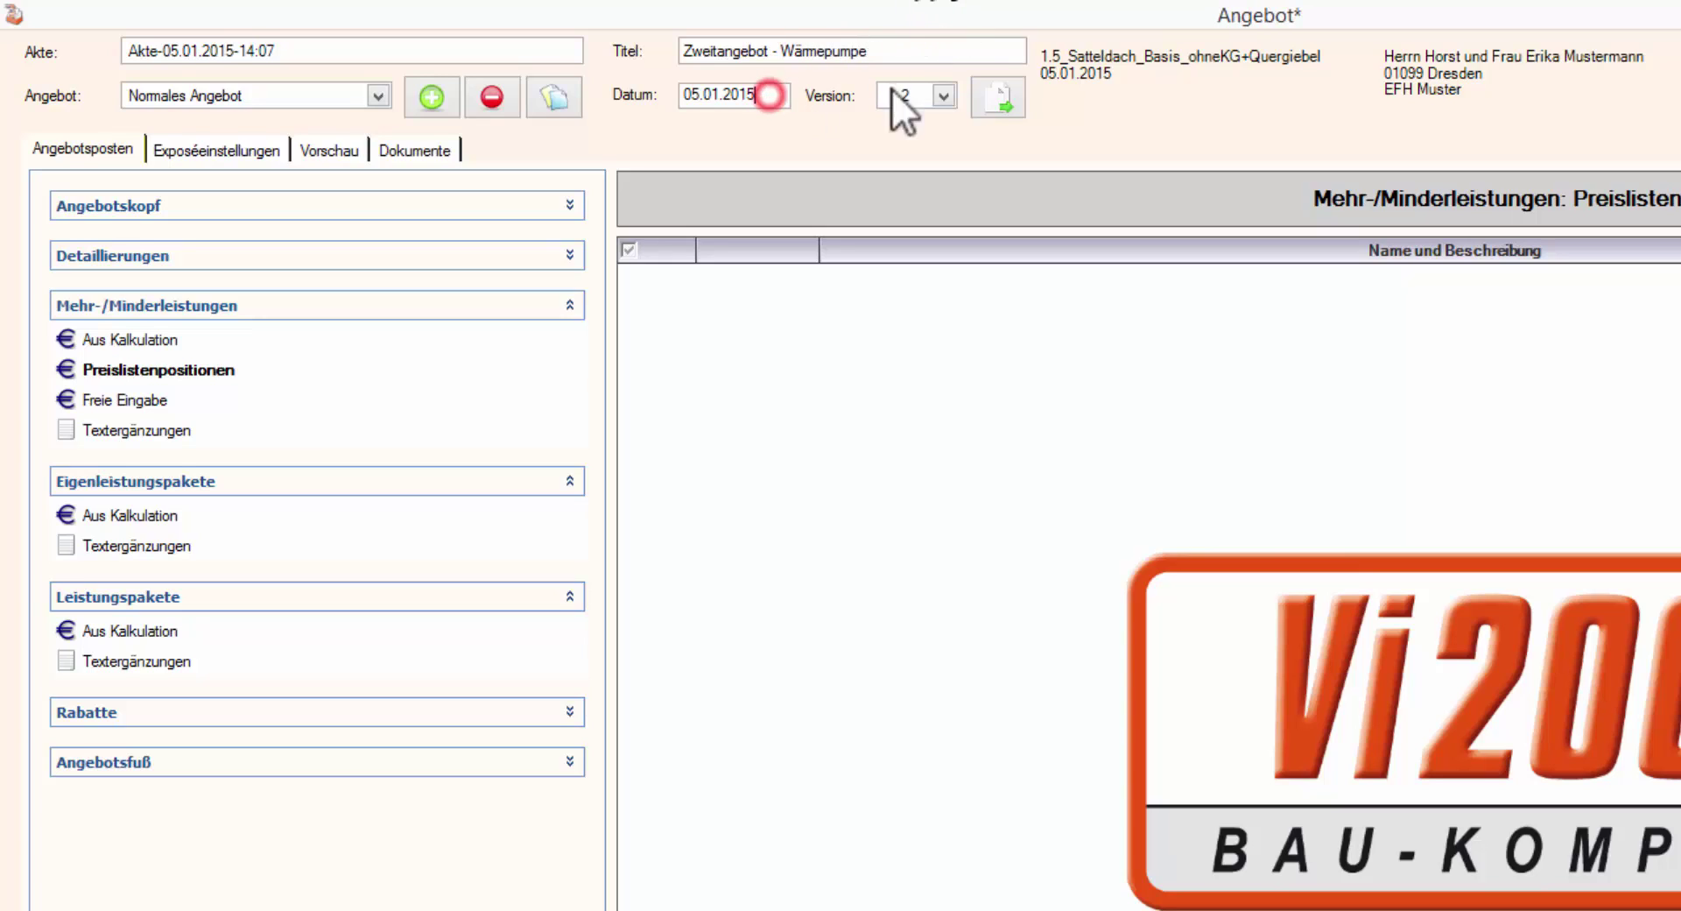
Save the retitled offer while switching to version 1 "Erstangebot", and reload version 2 "Zweitangebot - Wärmepumpe"
left_click(944, 97)
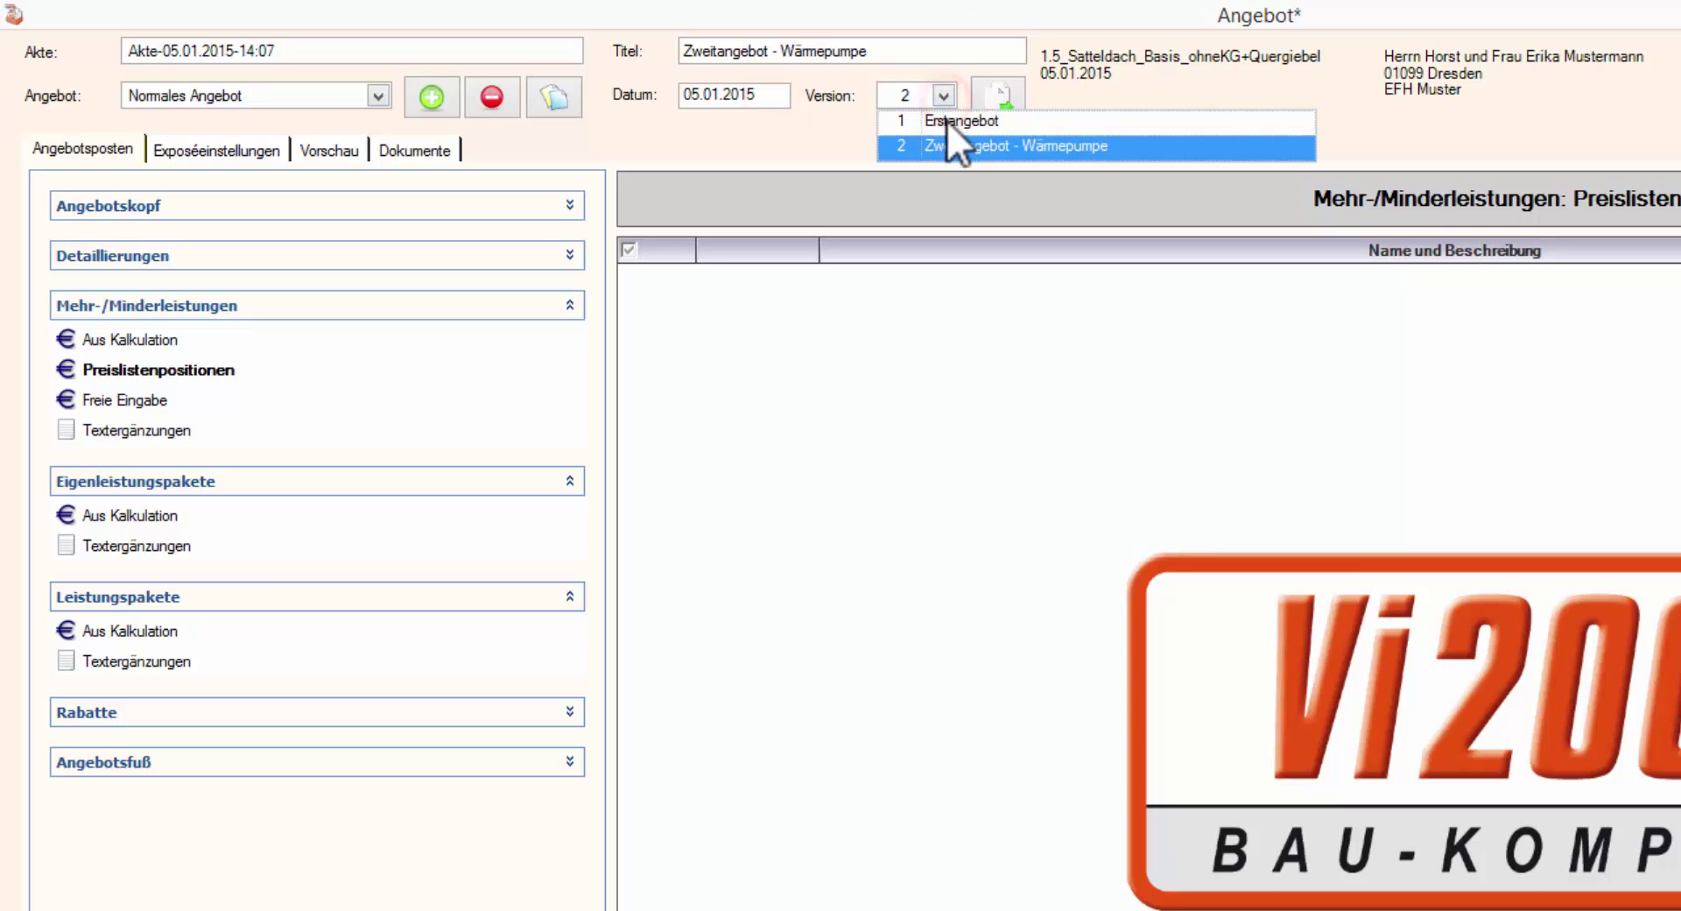
left_click(947, 127)
left_click(1238, 779)
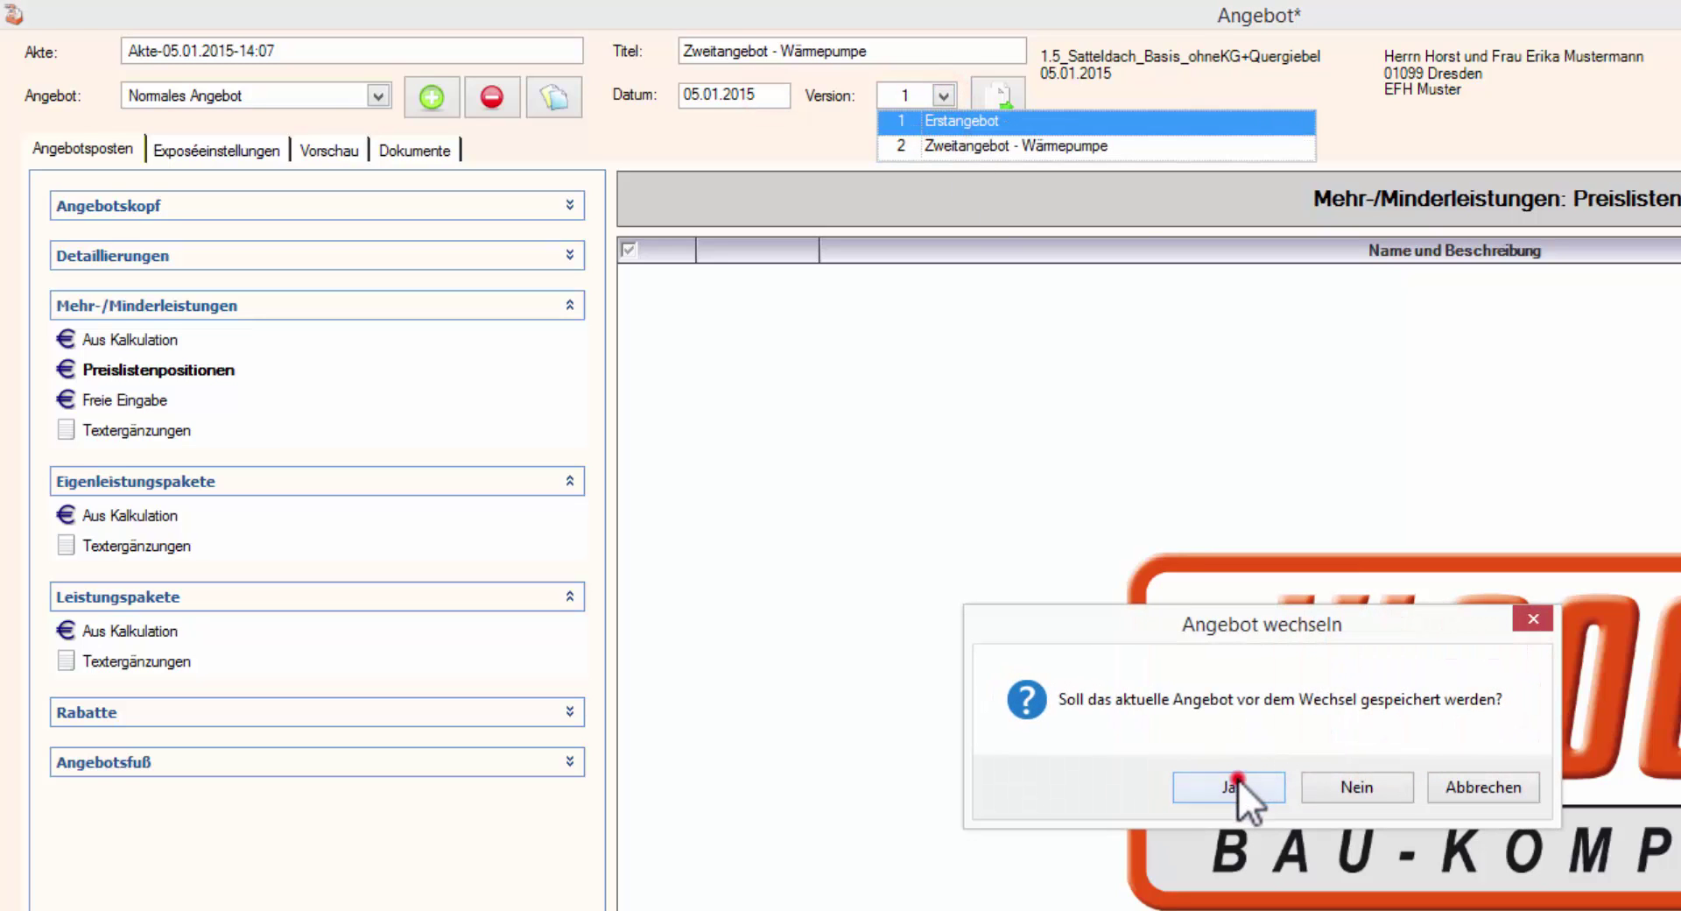
left_click(944, 96)
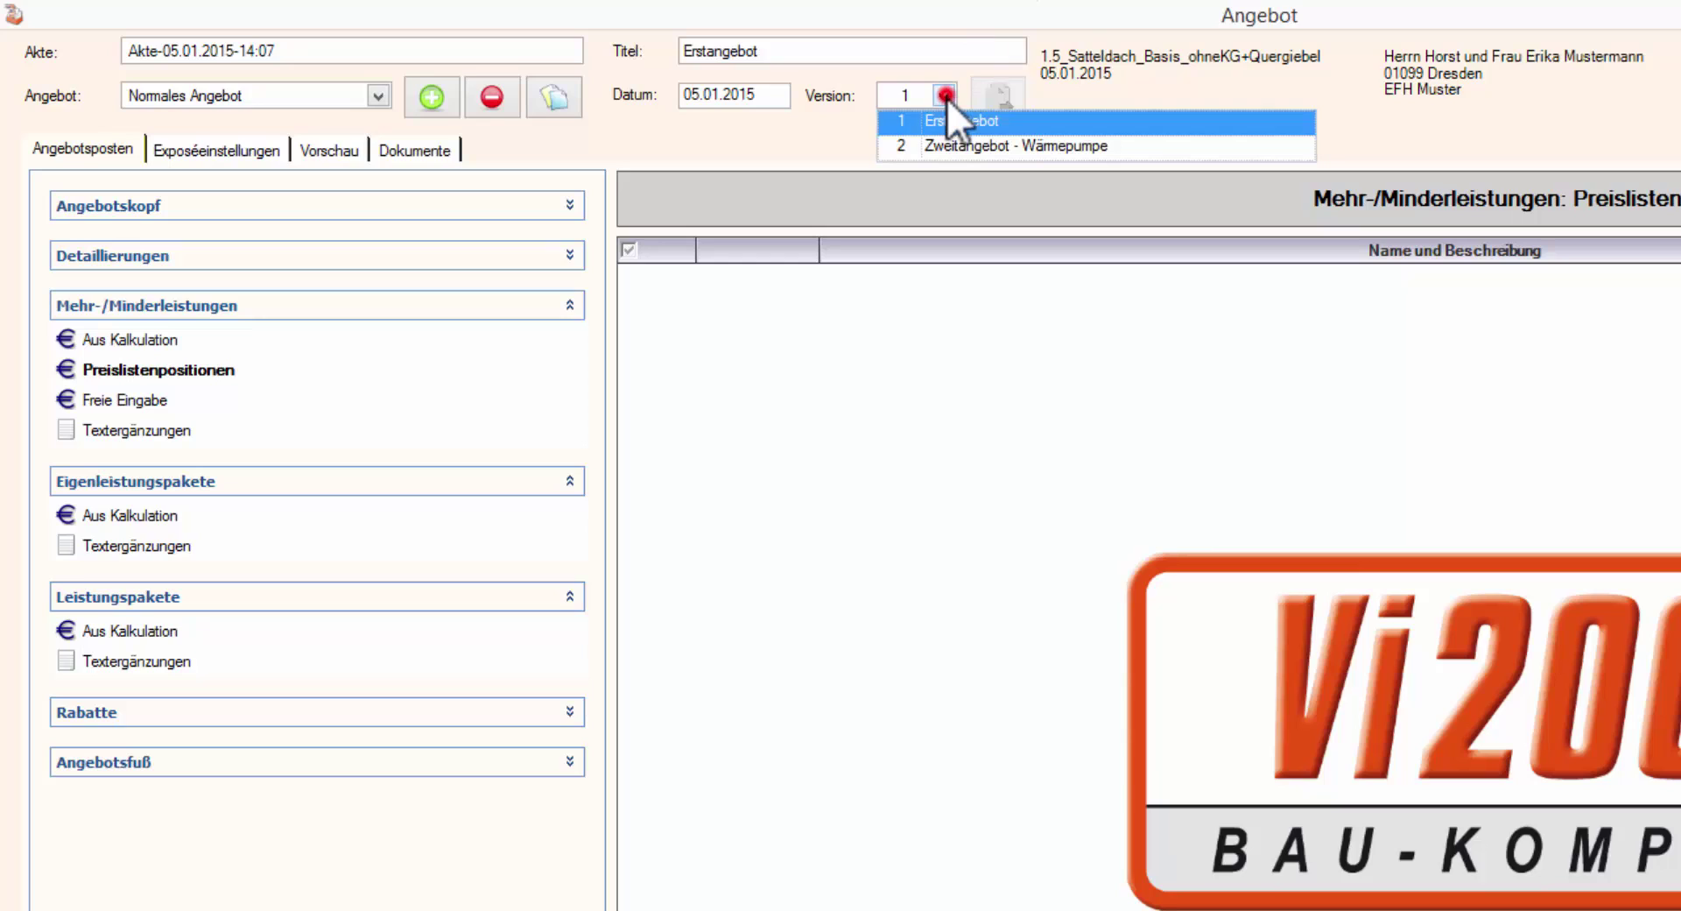
left_click(951, 144)
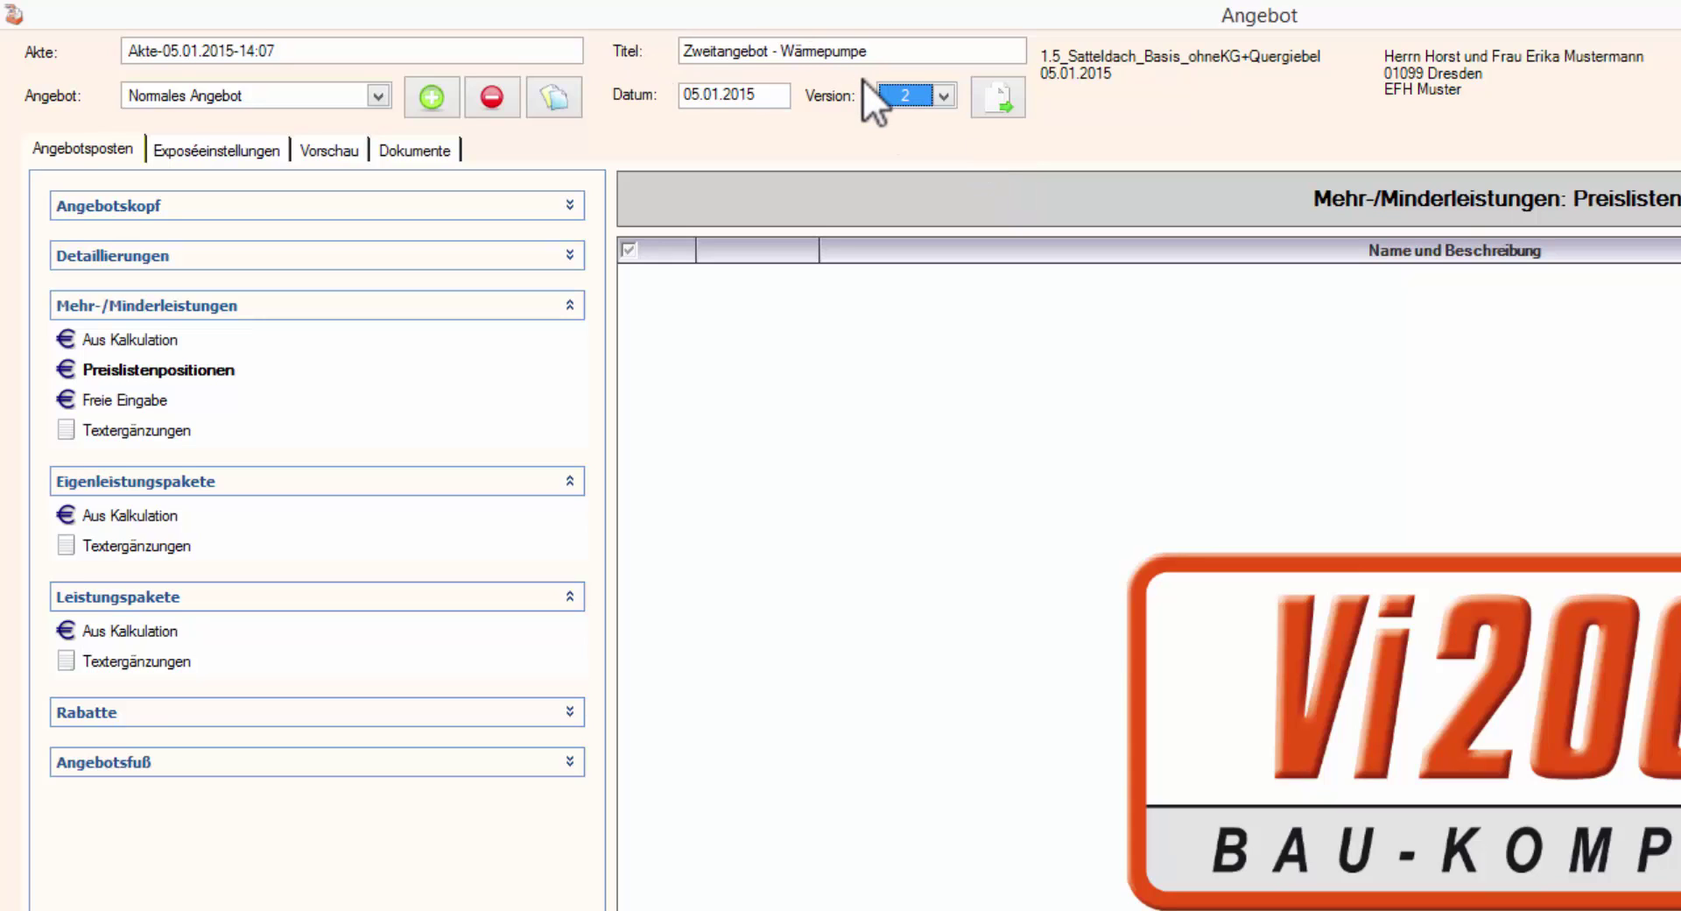
Compare the two offer versions by showing version 1 once more and going back to version 2
left_click(942, 95)
left_click(941, 122)
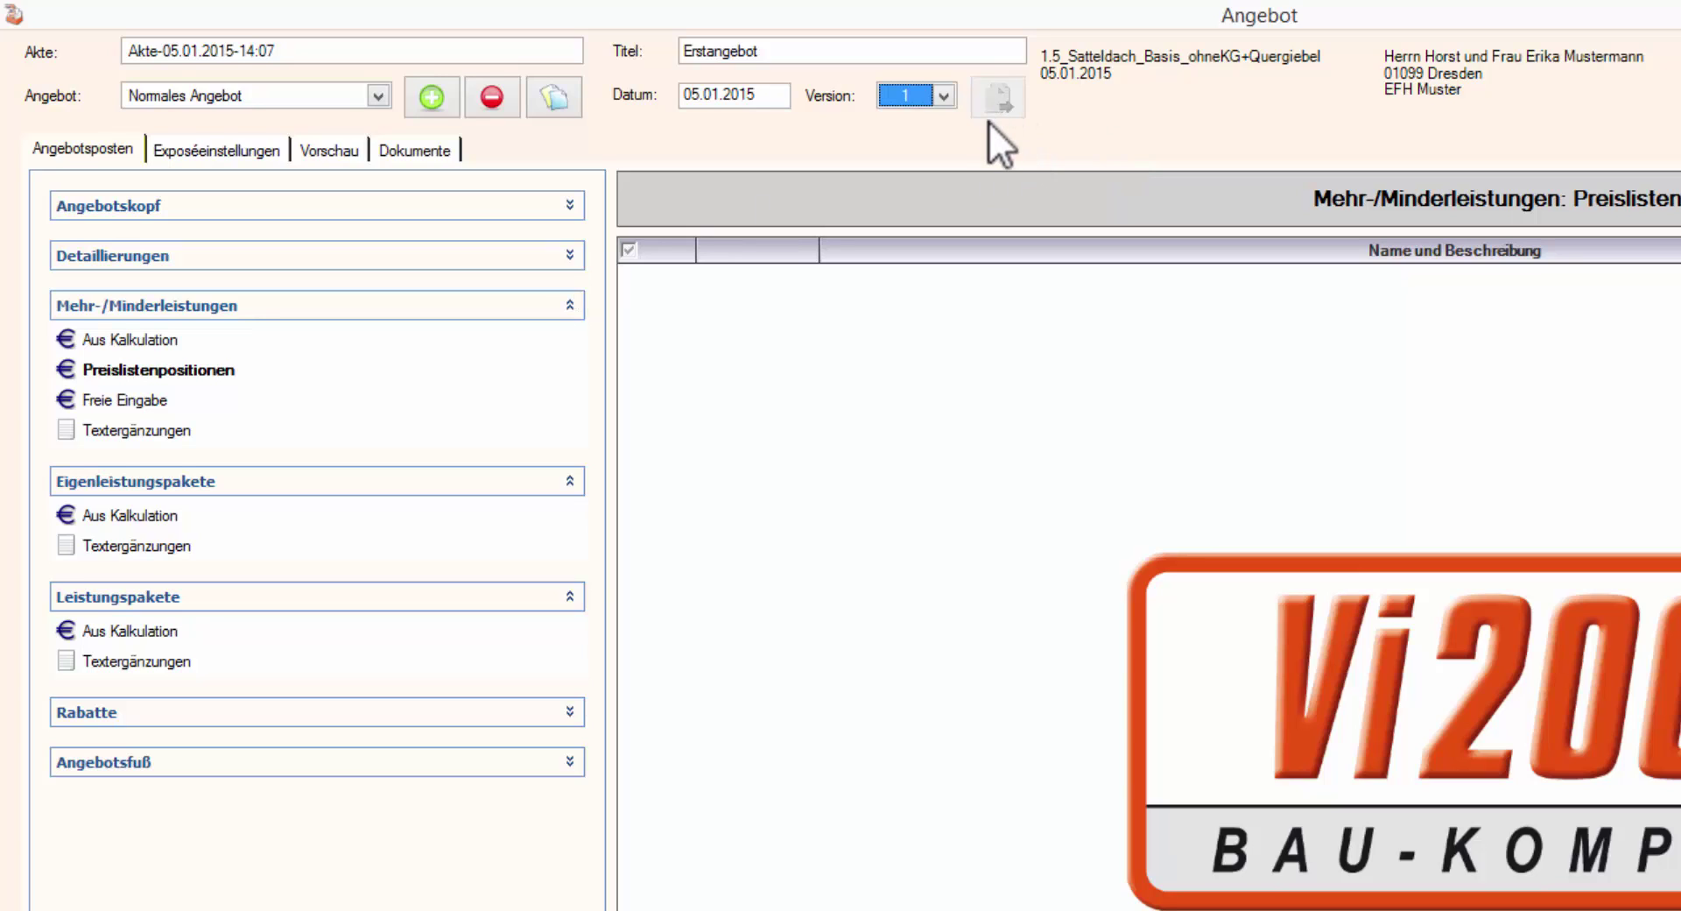
left_click(946, 96)
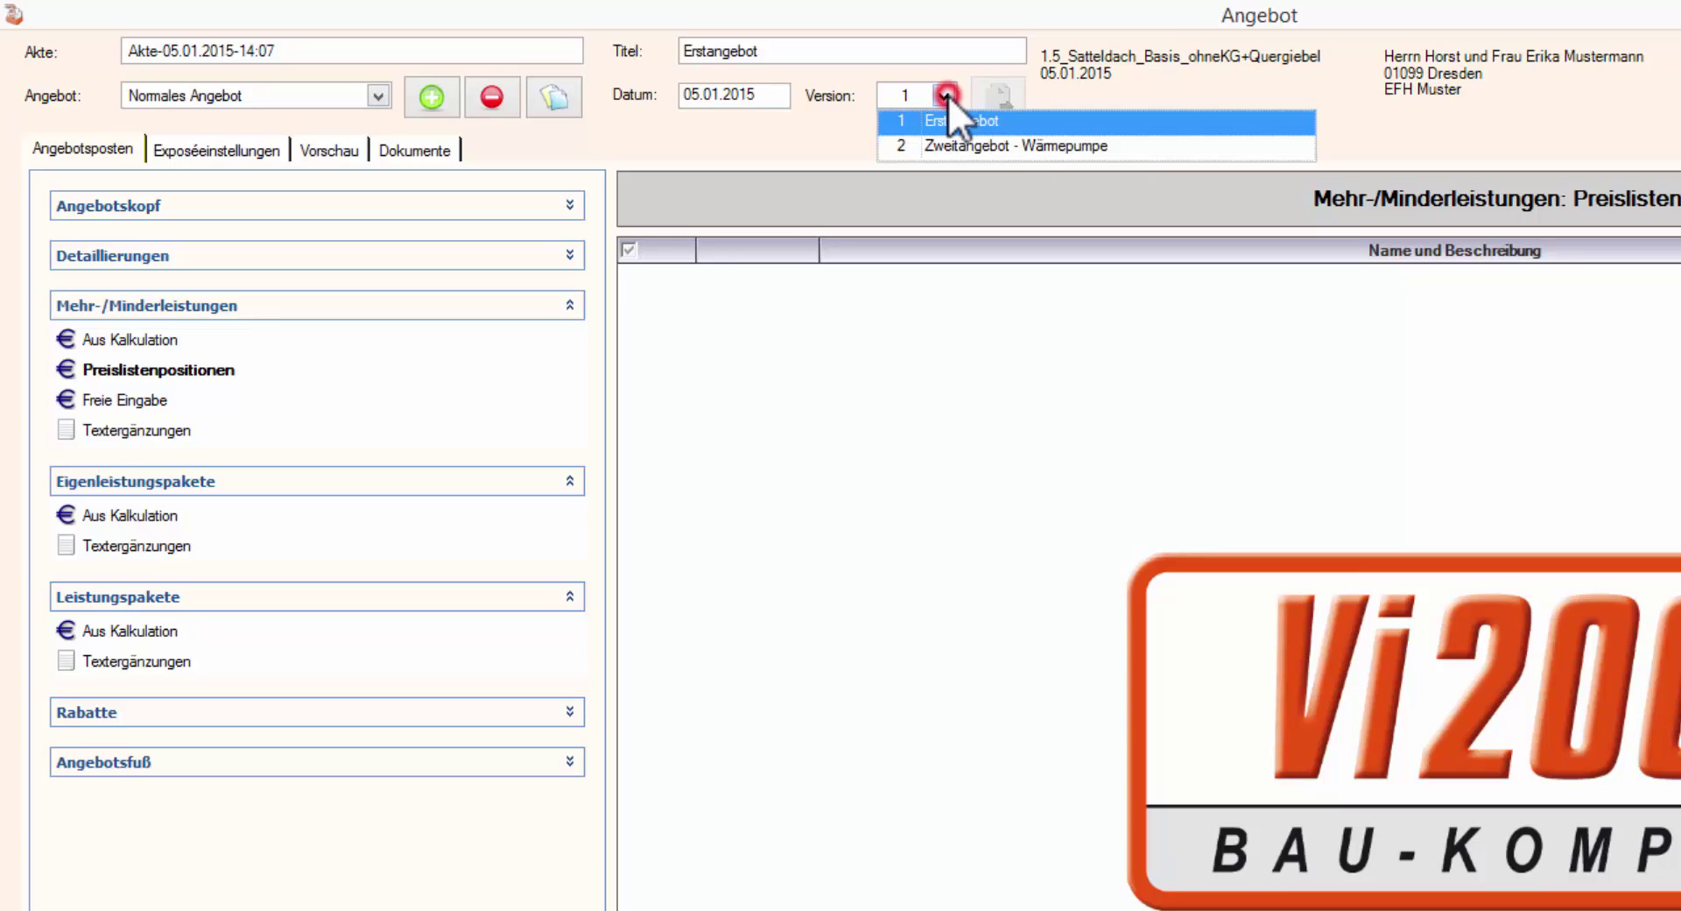
left_click(947, 145)
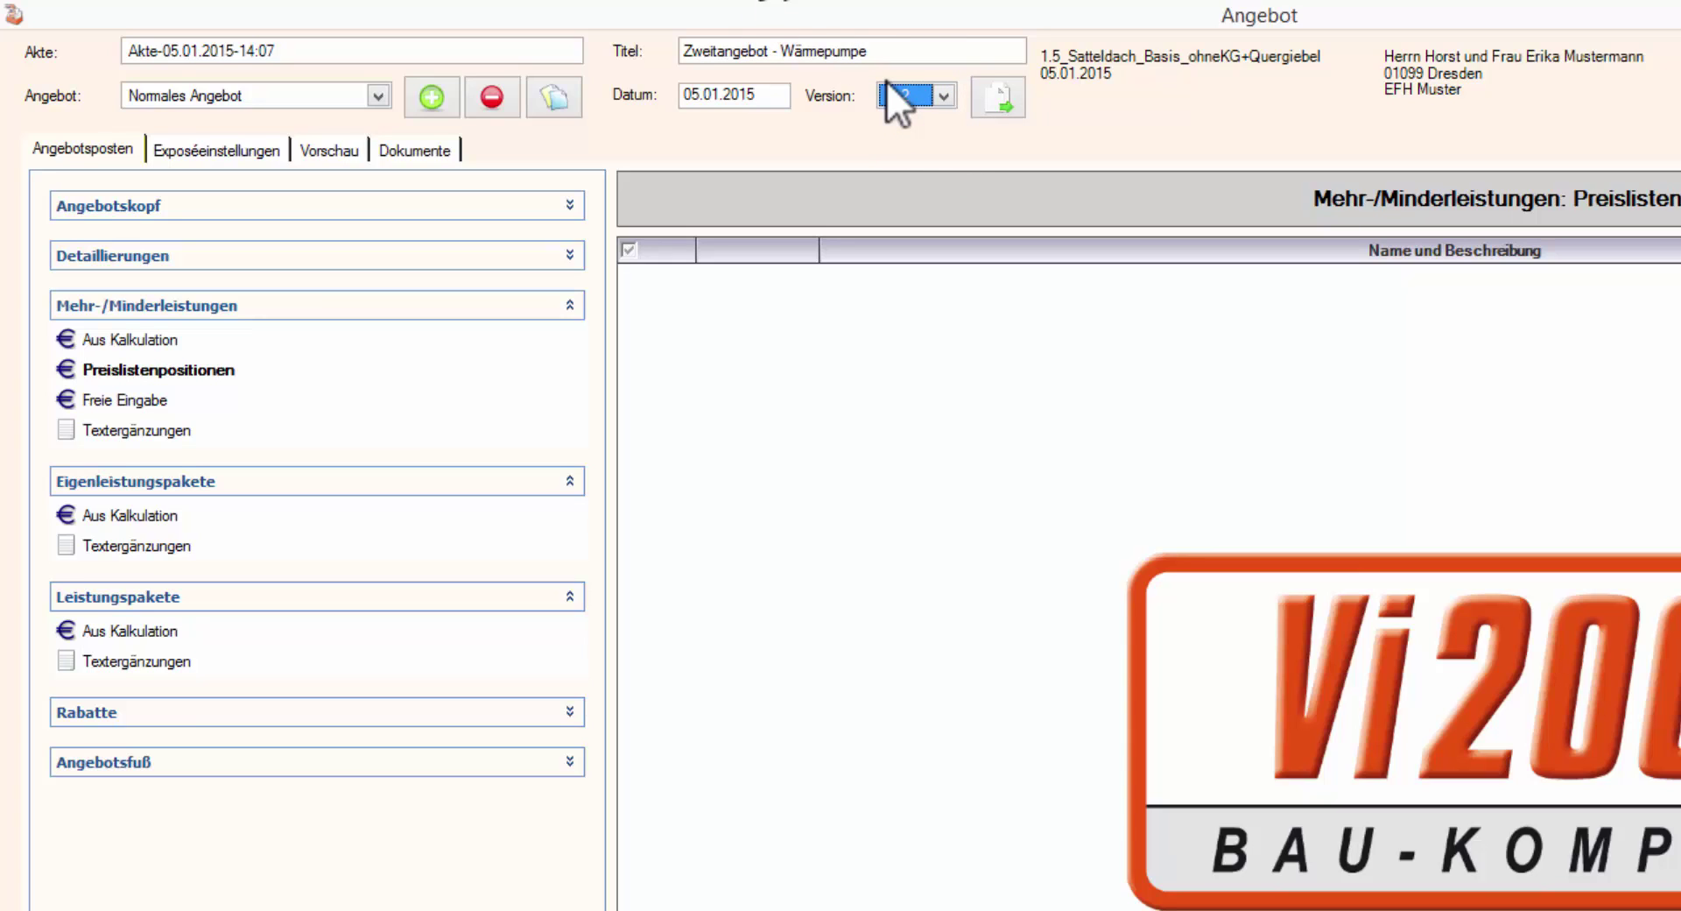
Open the catalogue for adding price-list positions and view Raumausstattung, Hausveränderungen, Dachveränderungen, and Erker, Anbauten und Gauben
left_click(176, 372)
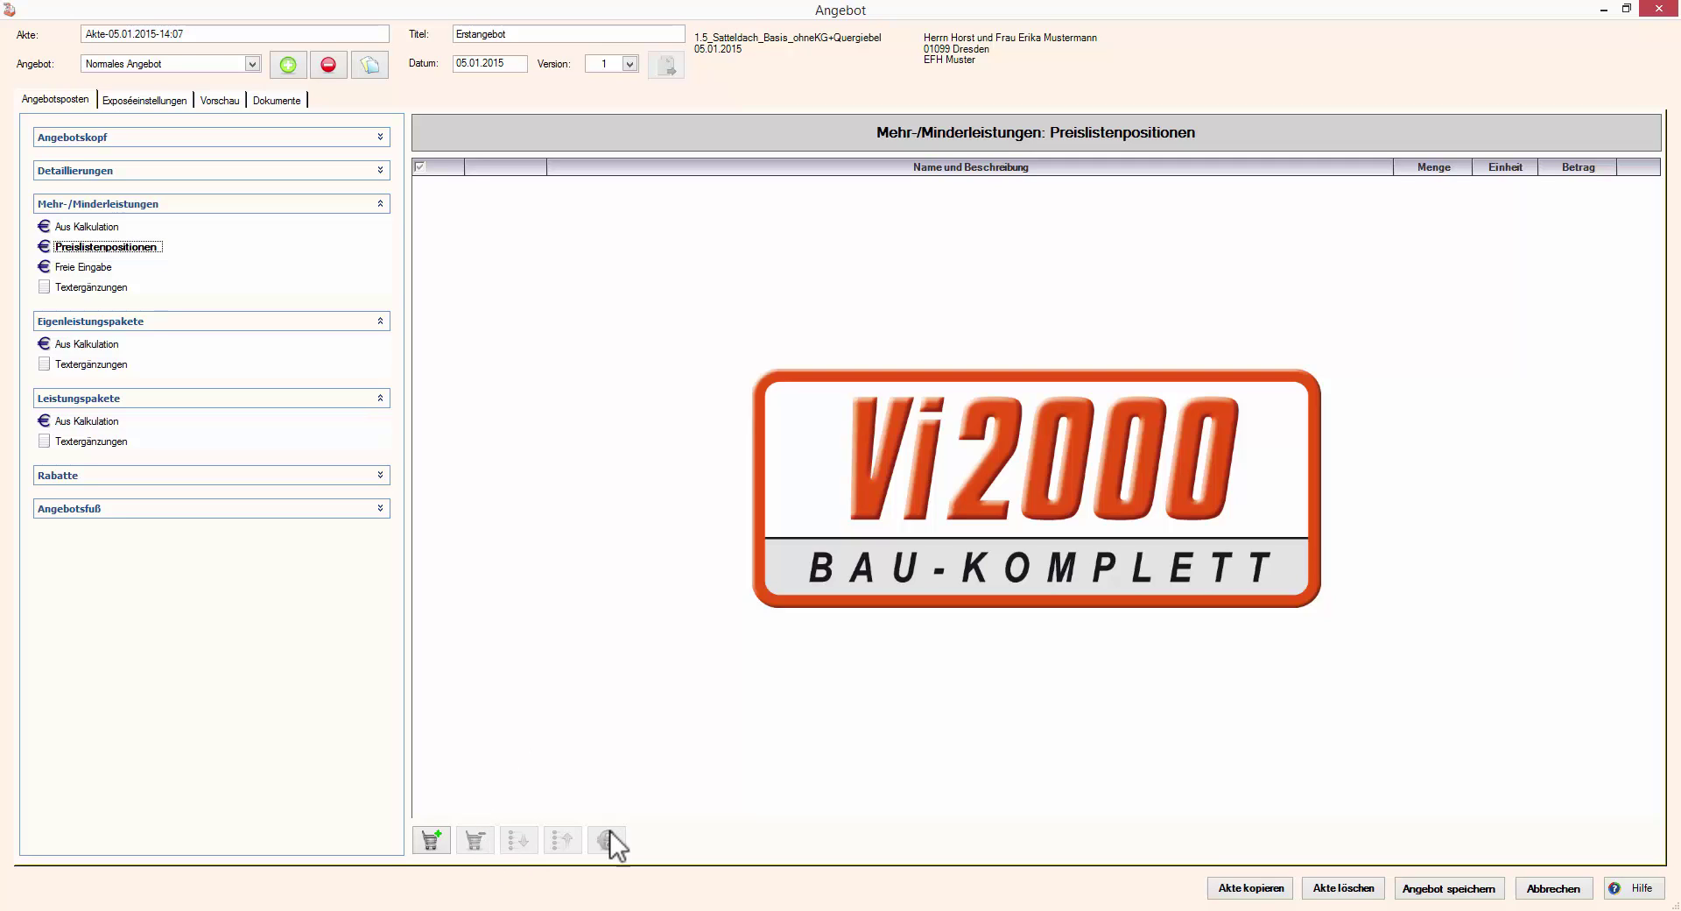
left_click(431, 840)
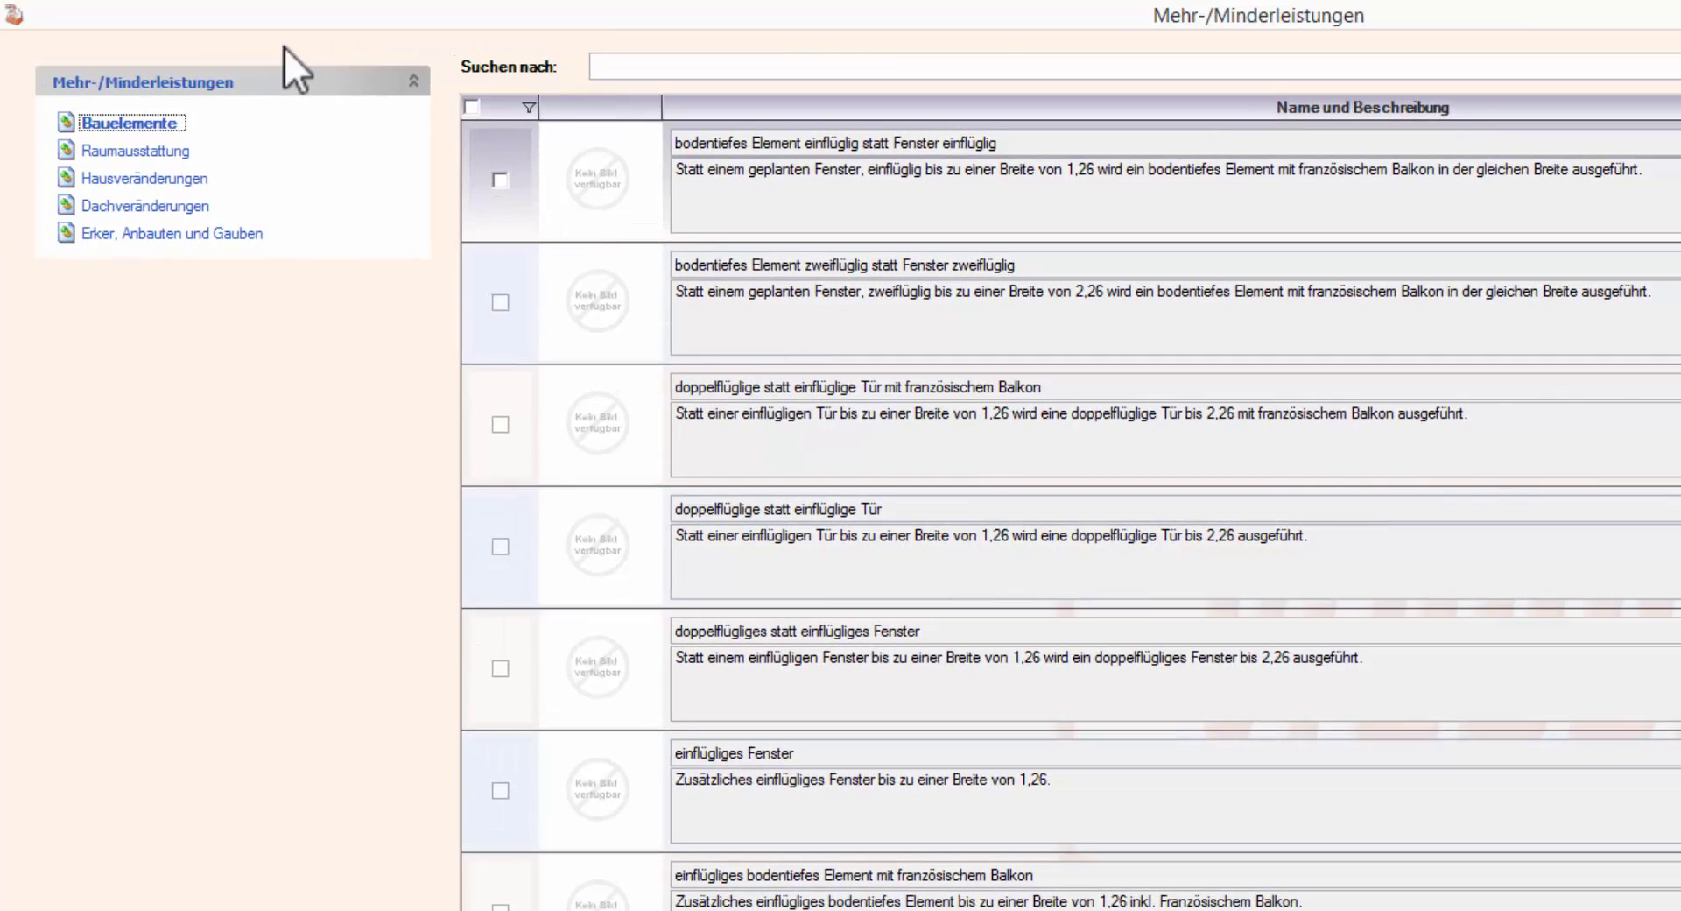
left_click(129, 152)
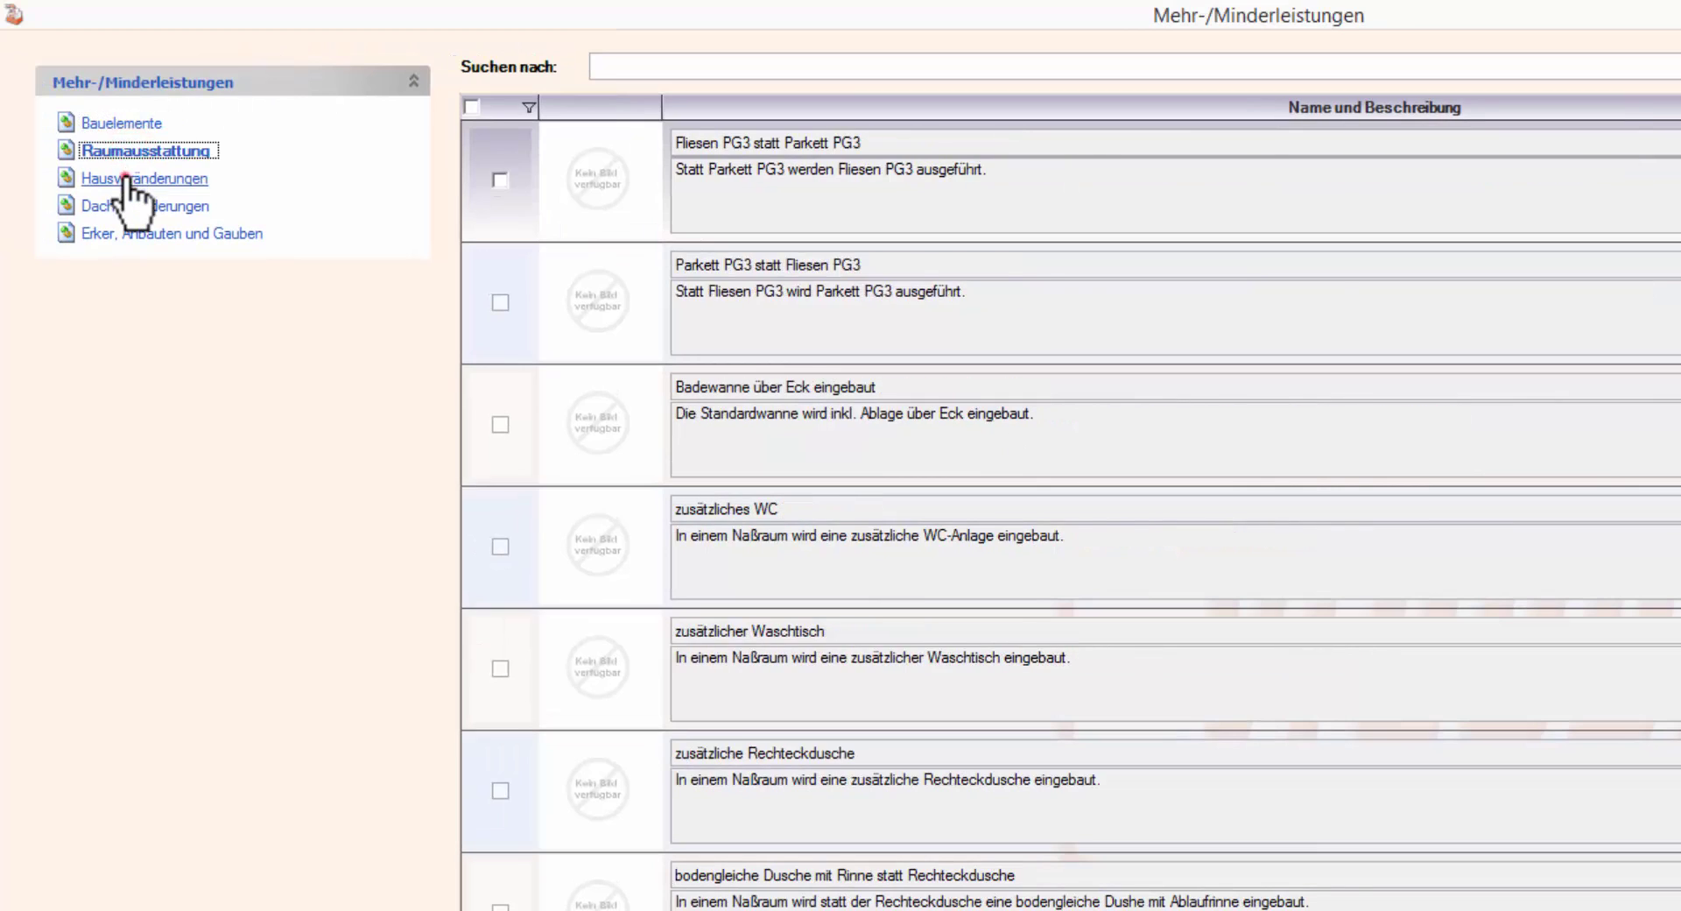
left_click(131, 178)
left_click(128, 206)
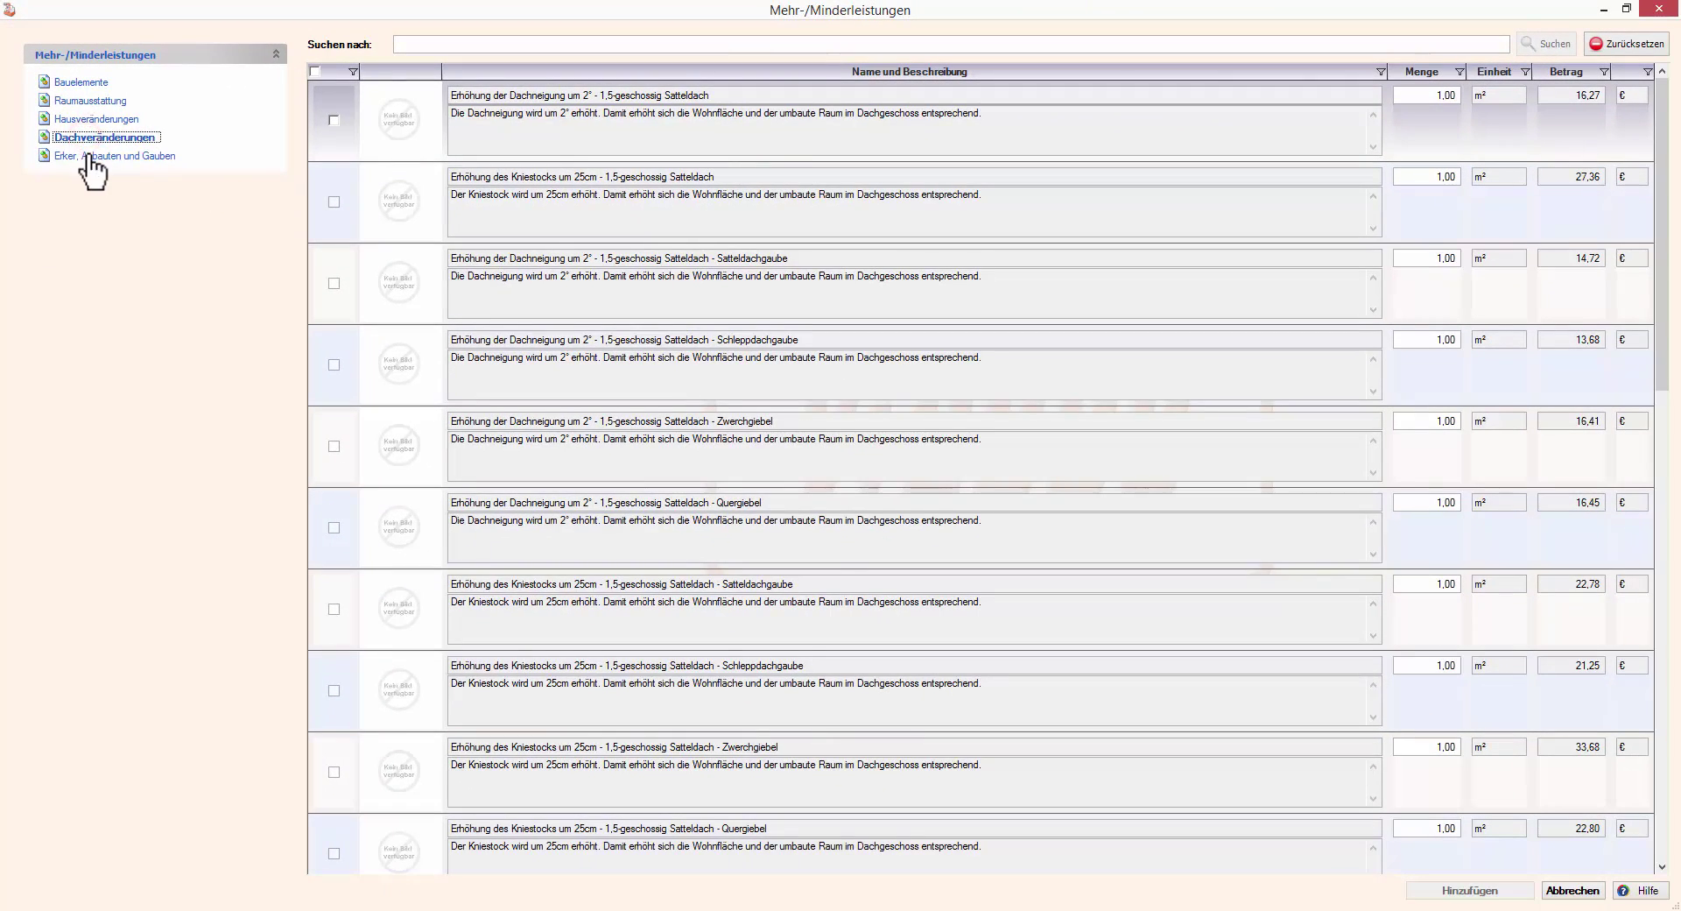
left_click(91, 156)
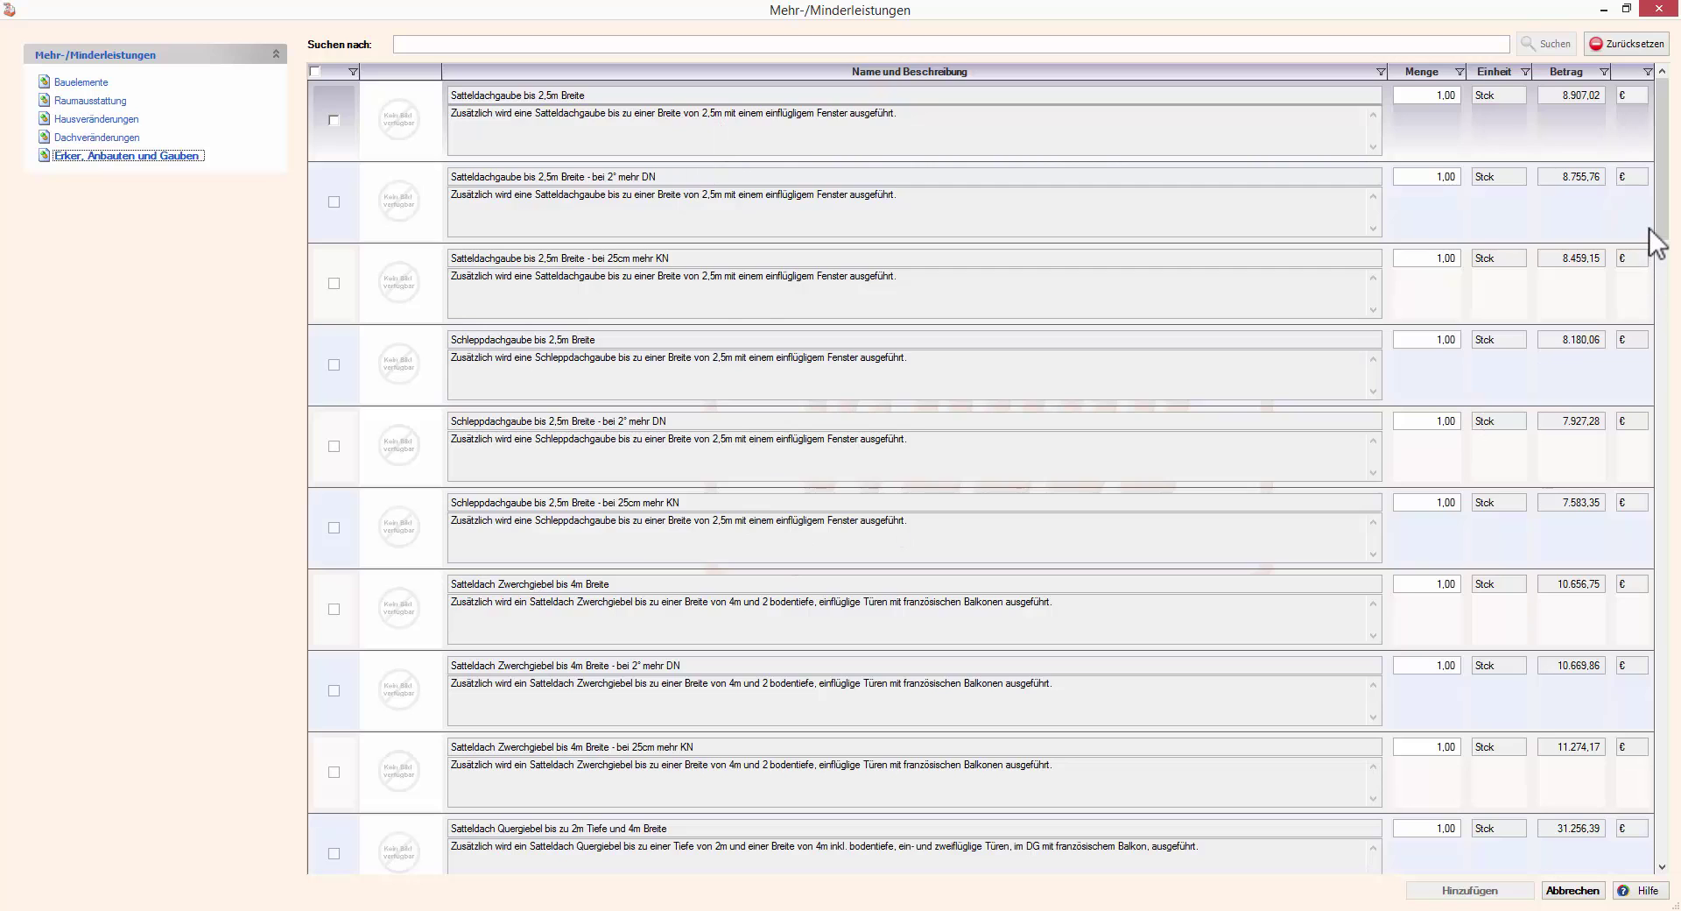
Look through the whole list of positions under Erker, Anbauten und Gauben and return to its beginning
left_click_drag(1666, 238, 1667, 517)
left_click(1666, 667)
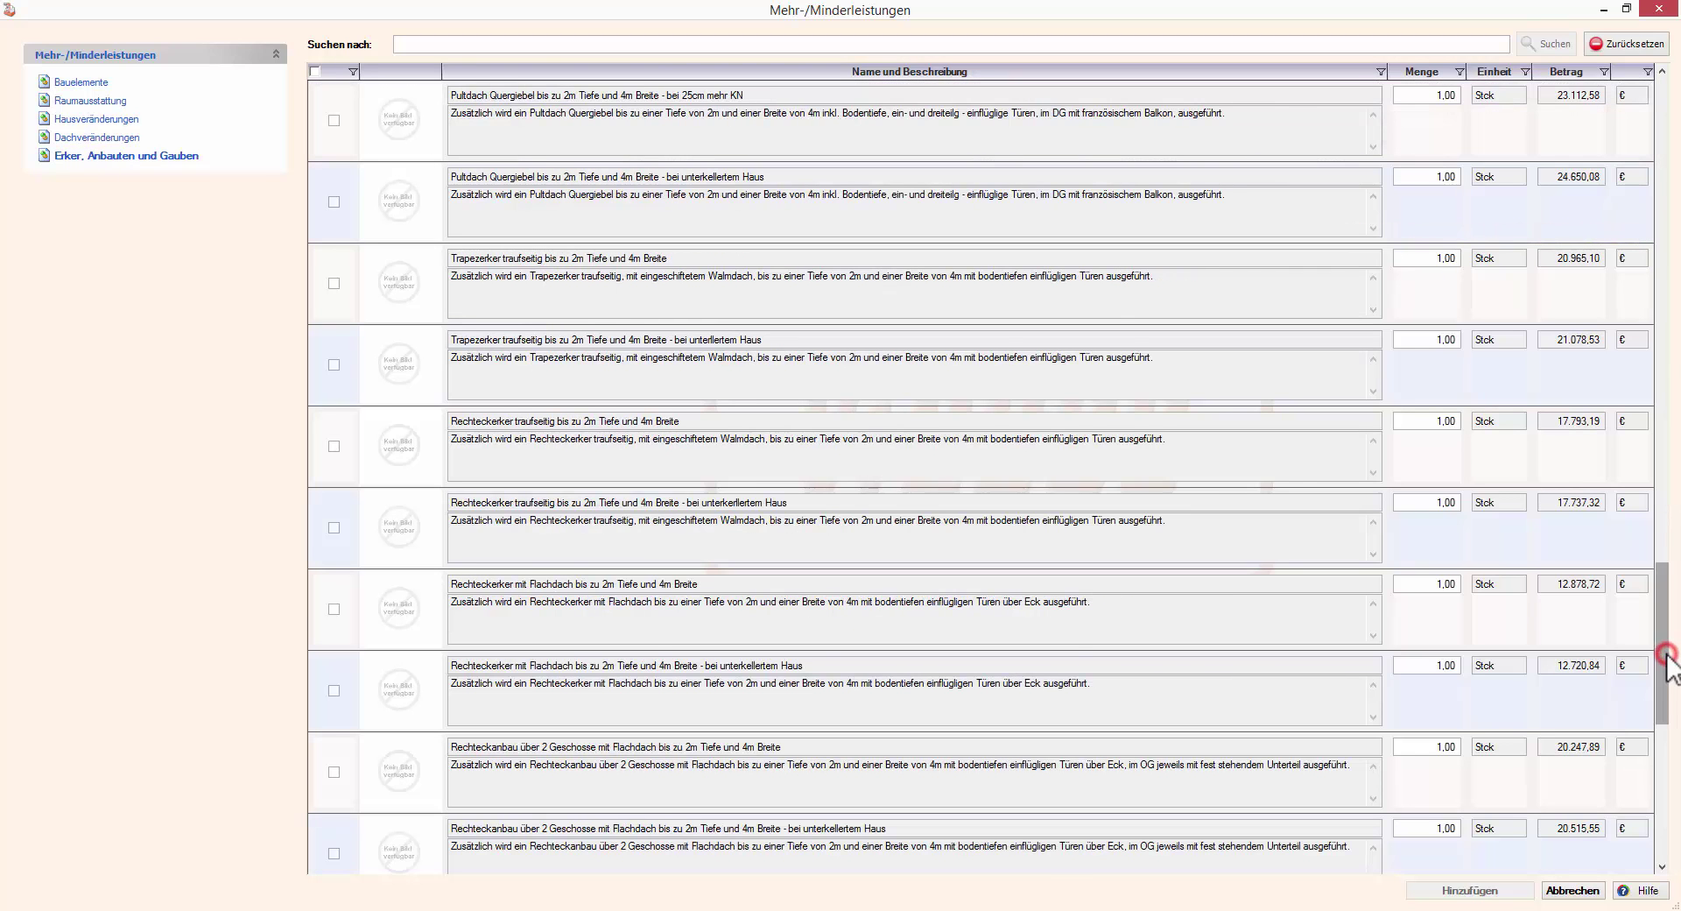
left_click(1663, 776)
left_click_drag(1663, 775, 1644, 149)
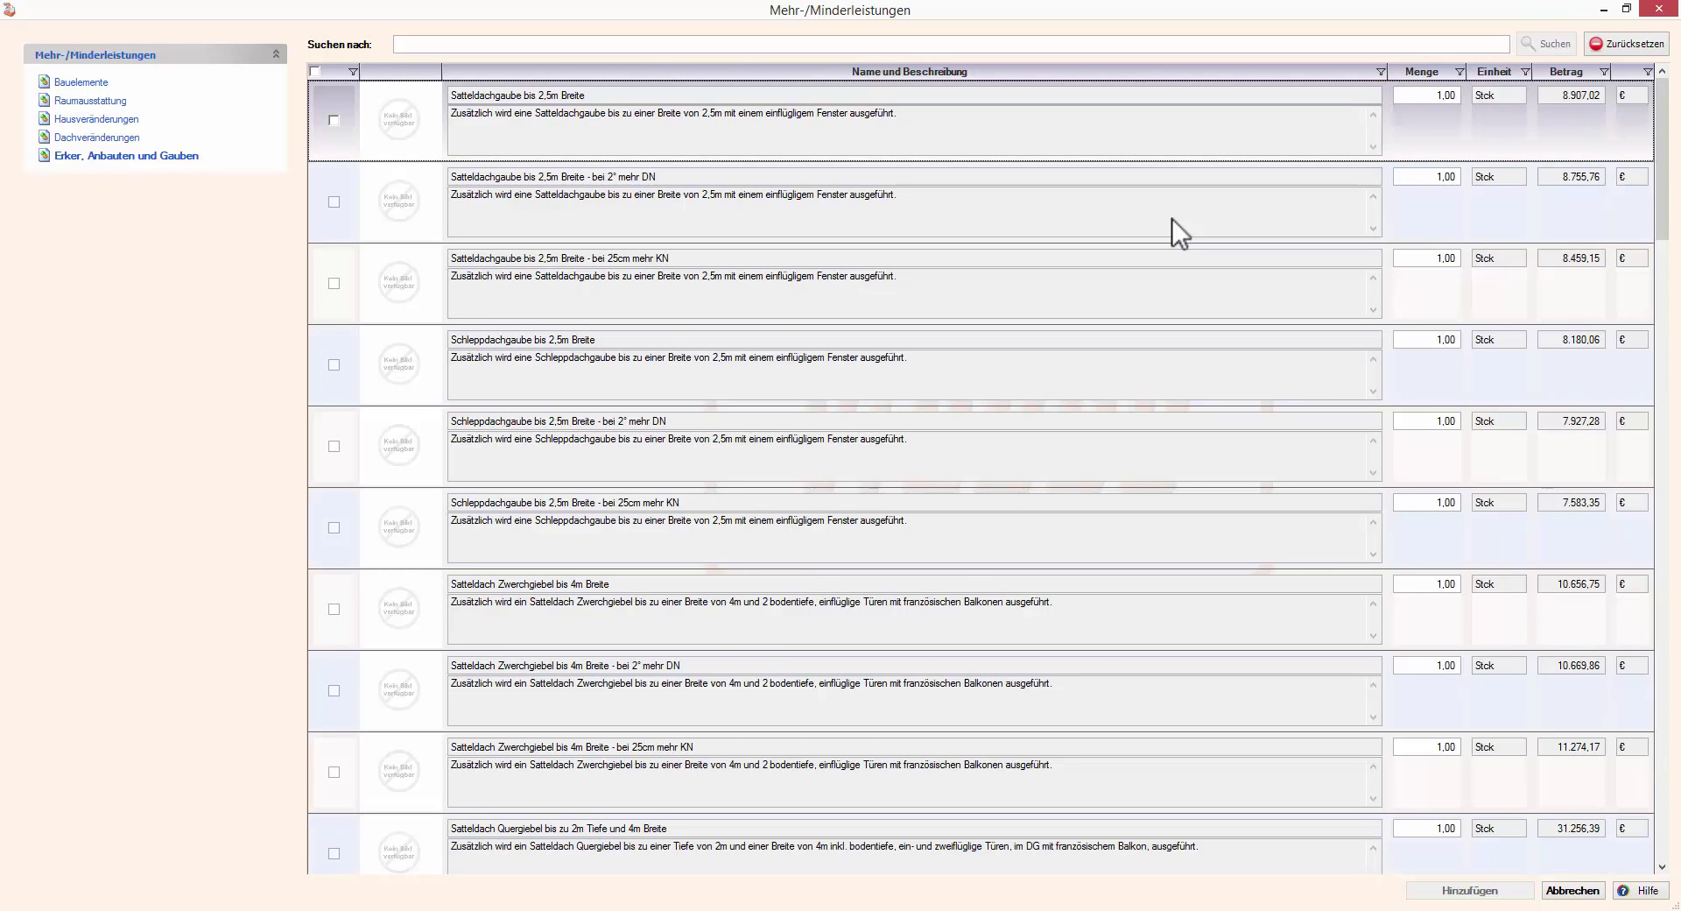
Search the Mehr-/Minderleistungen price list for "Satteldach"
left_click(609, 44)
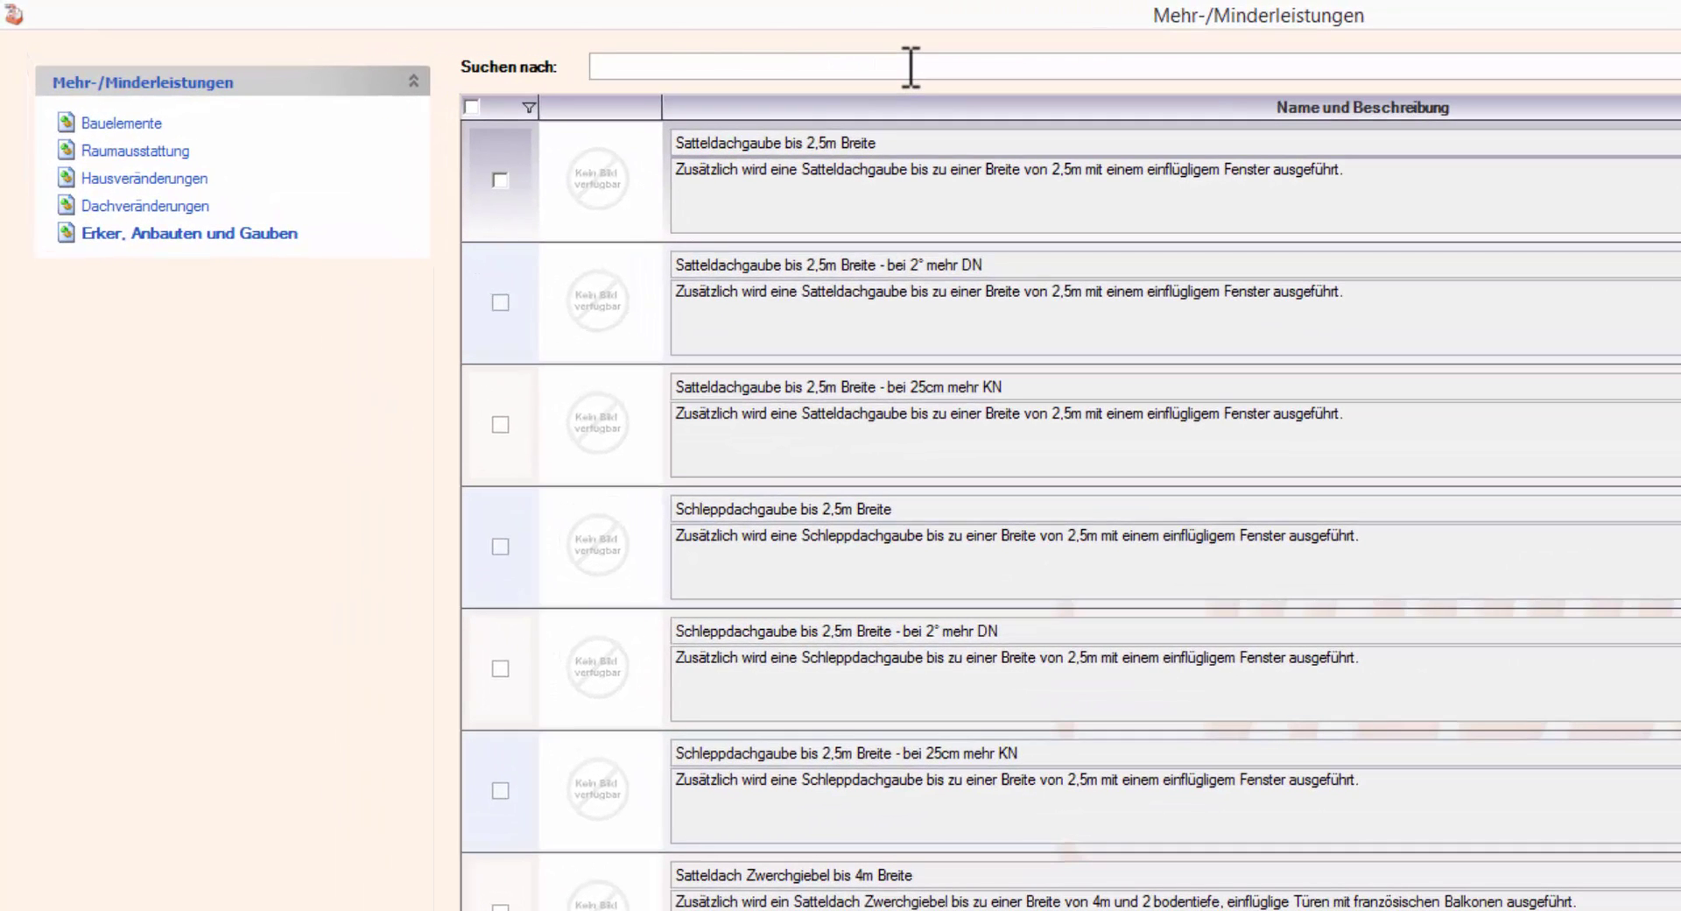
type("Satteldach")
key("Return")
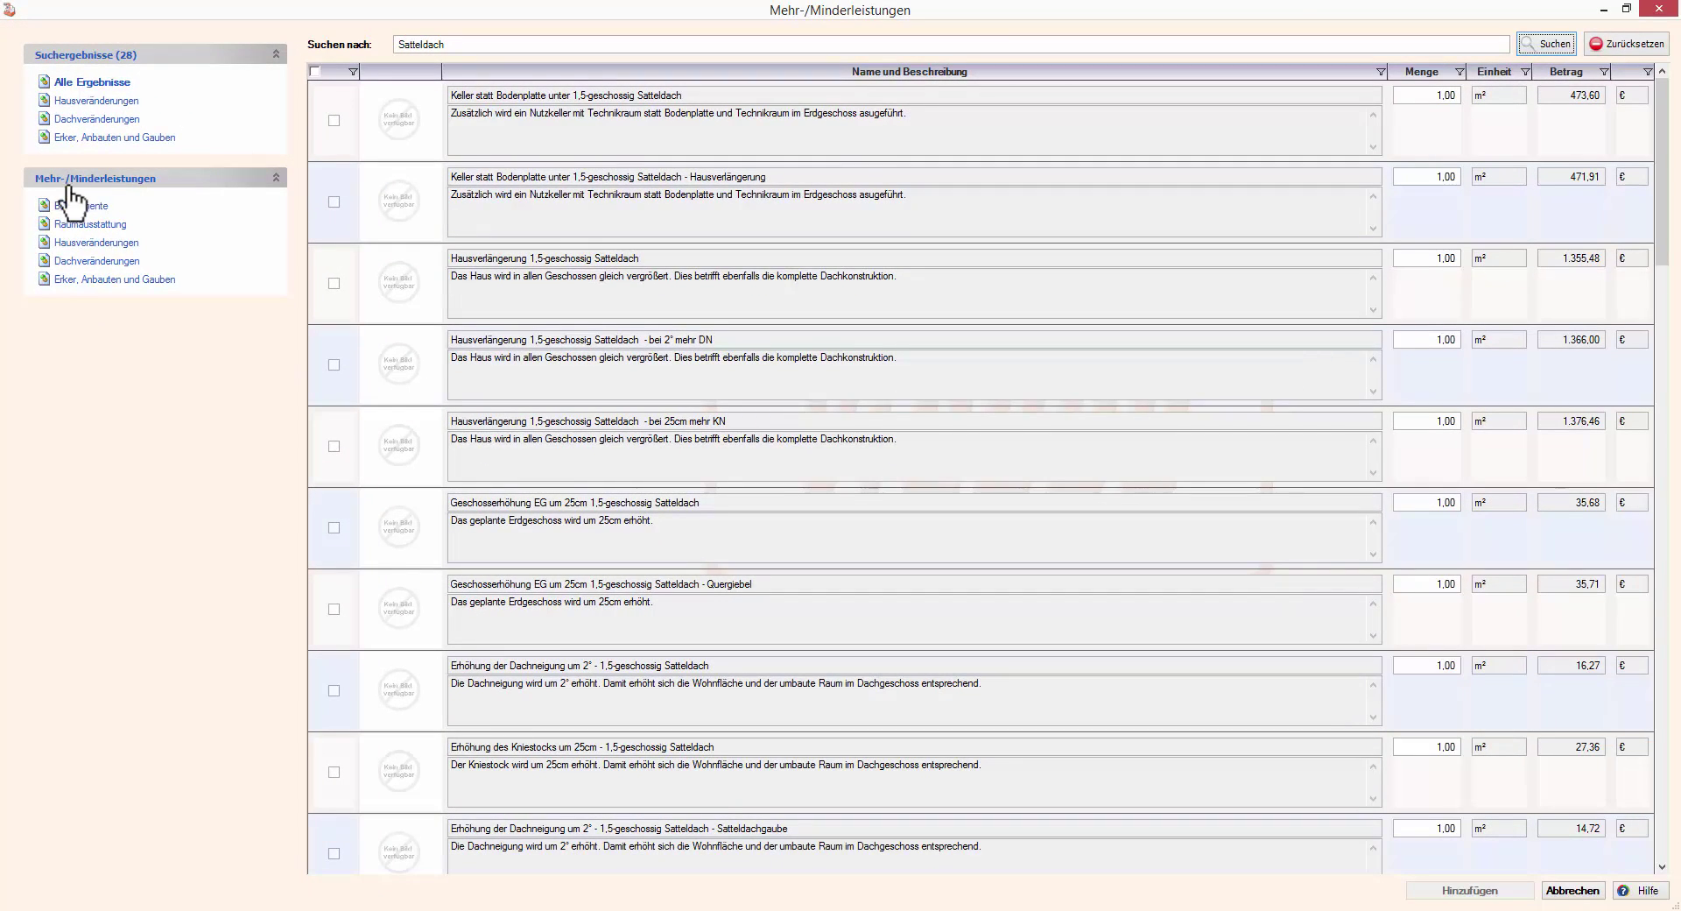
View the Satteldach search results under Erker, Anbauten und Gauben and the full list of Bauelemente positions
left_click(86, 137)
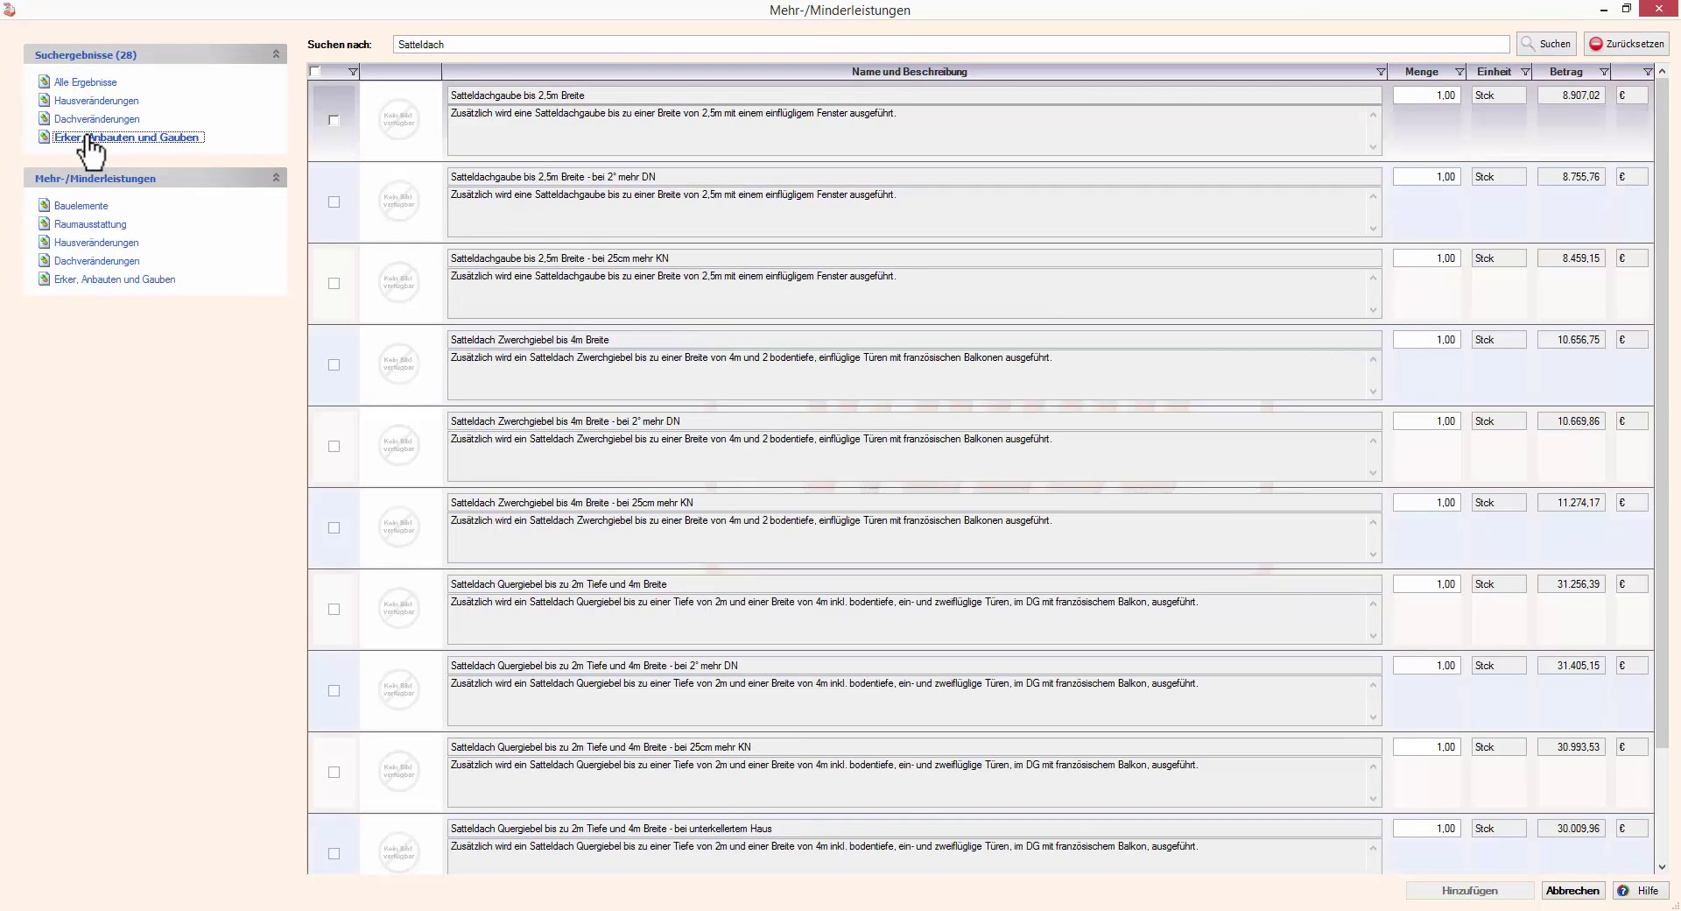
left_click(85, 207)
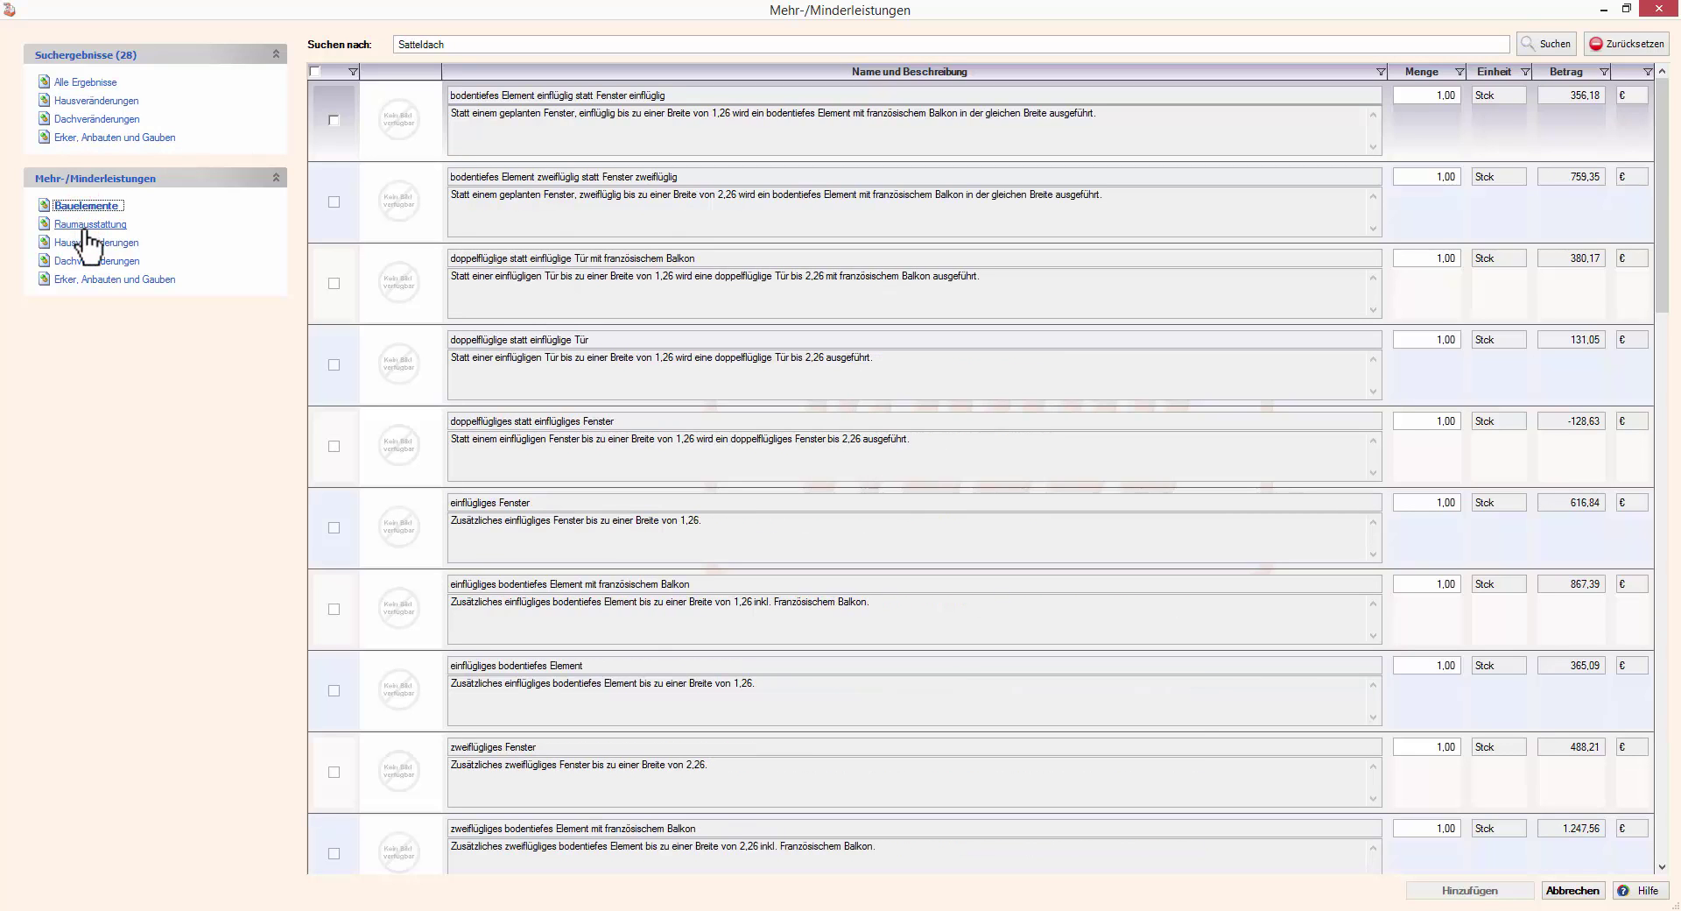
Under Raumausstattung, select "zusätzliche Rechteckdusche" and "bodengleiche Dusche mit Rinne statt Rechteckdusche" with a quantity of 2 each
left_click(86, 226)
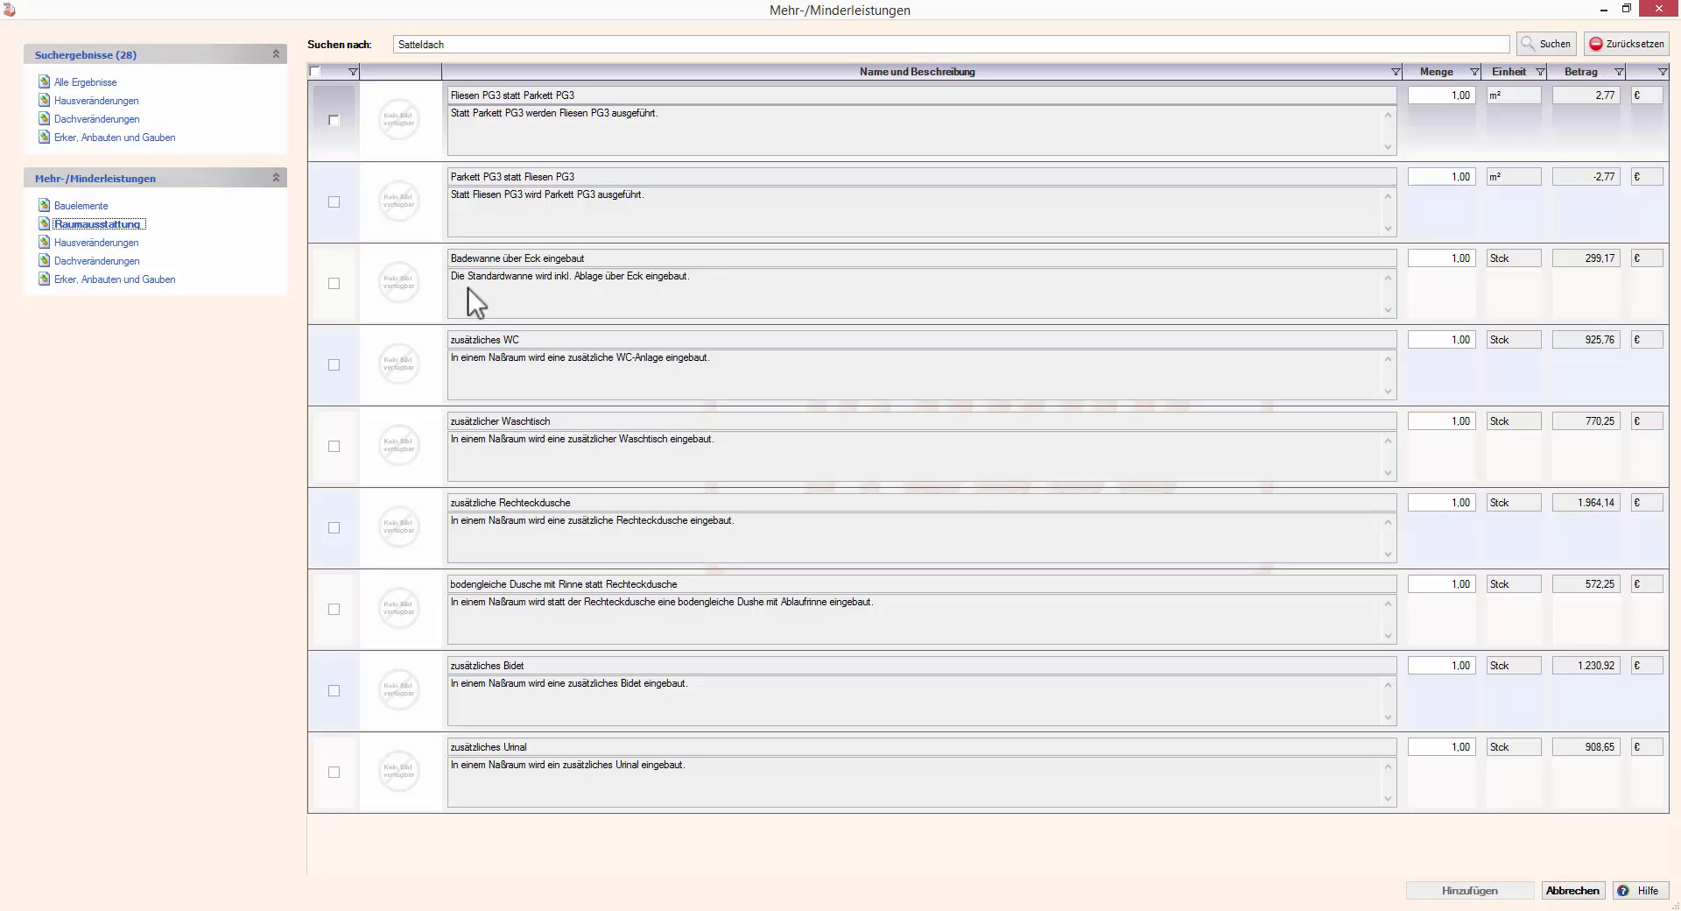
left_click(333, 527)
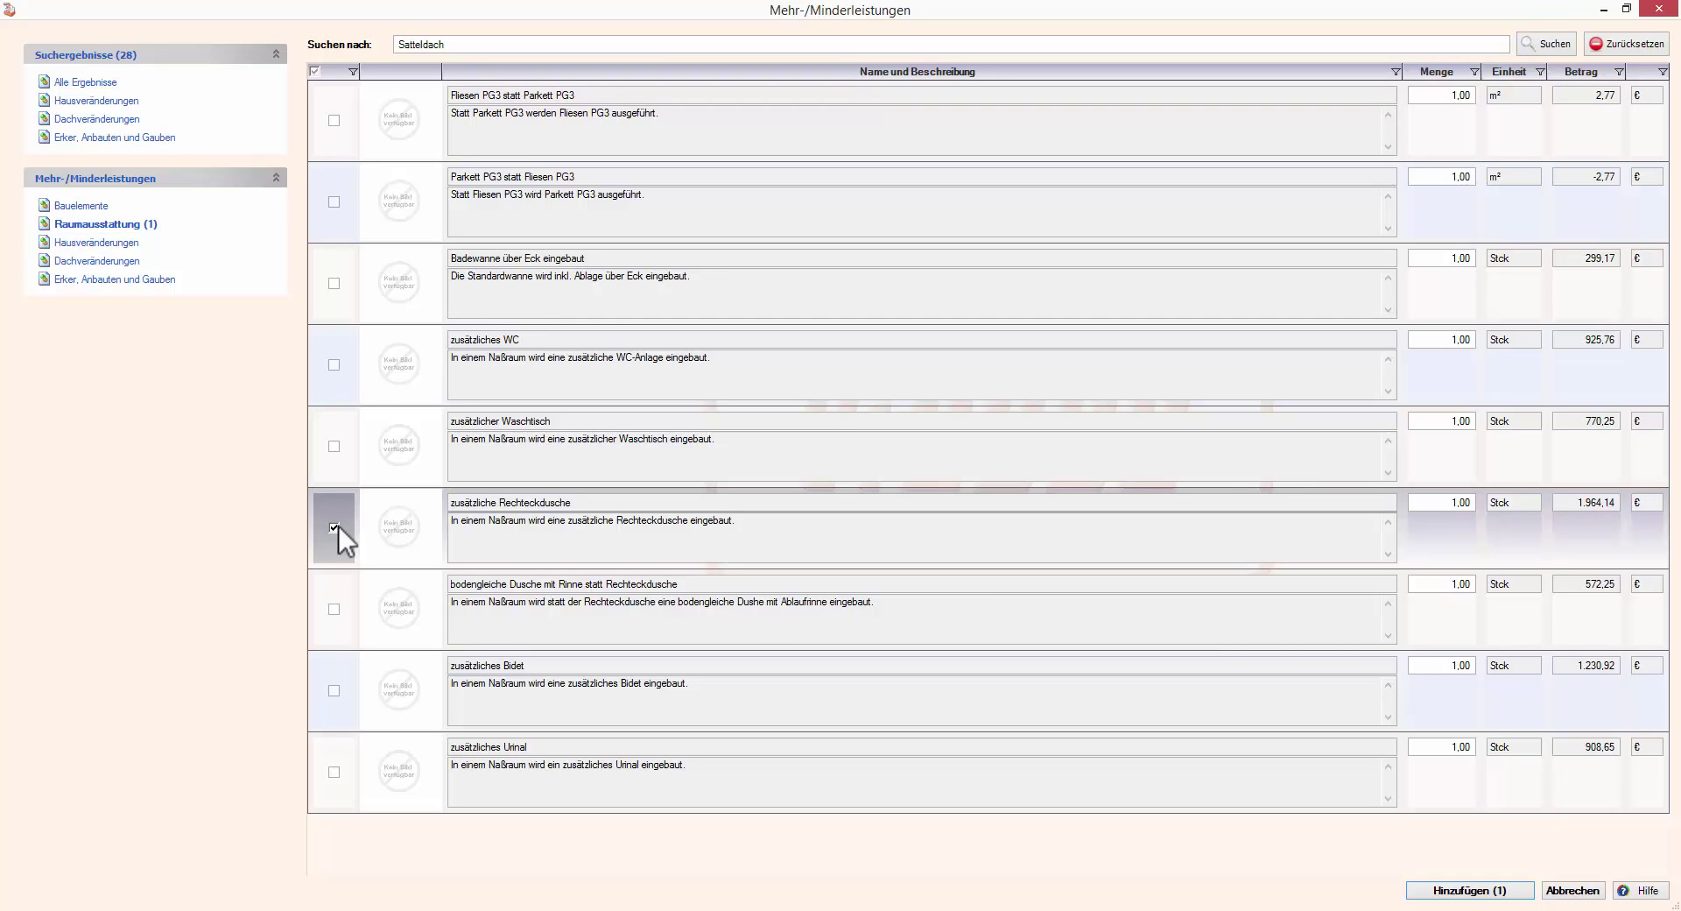
left_click(334, 608)
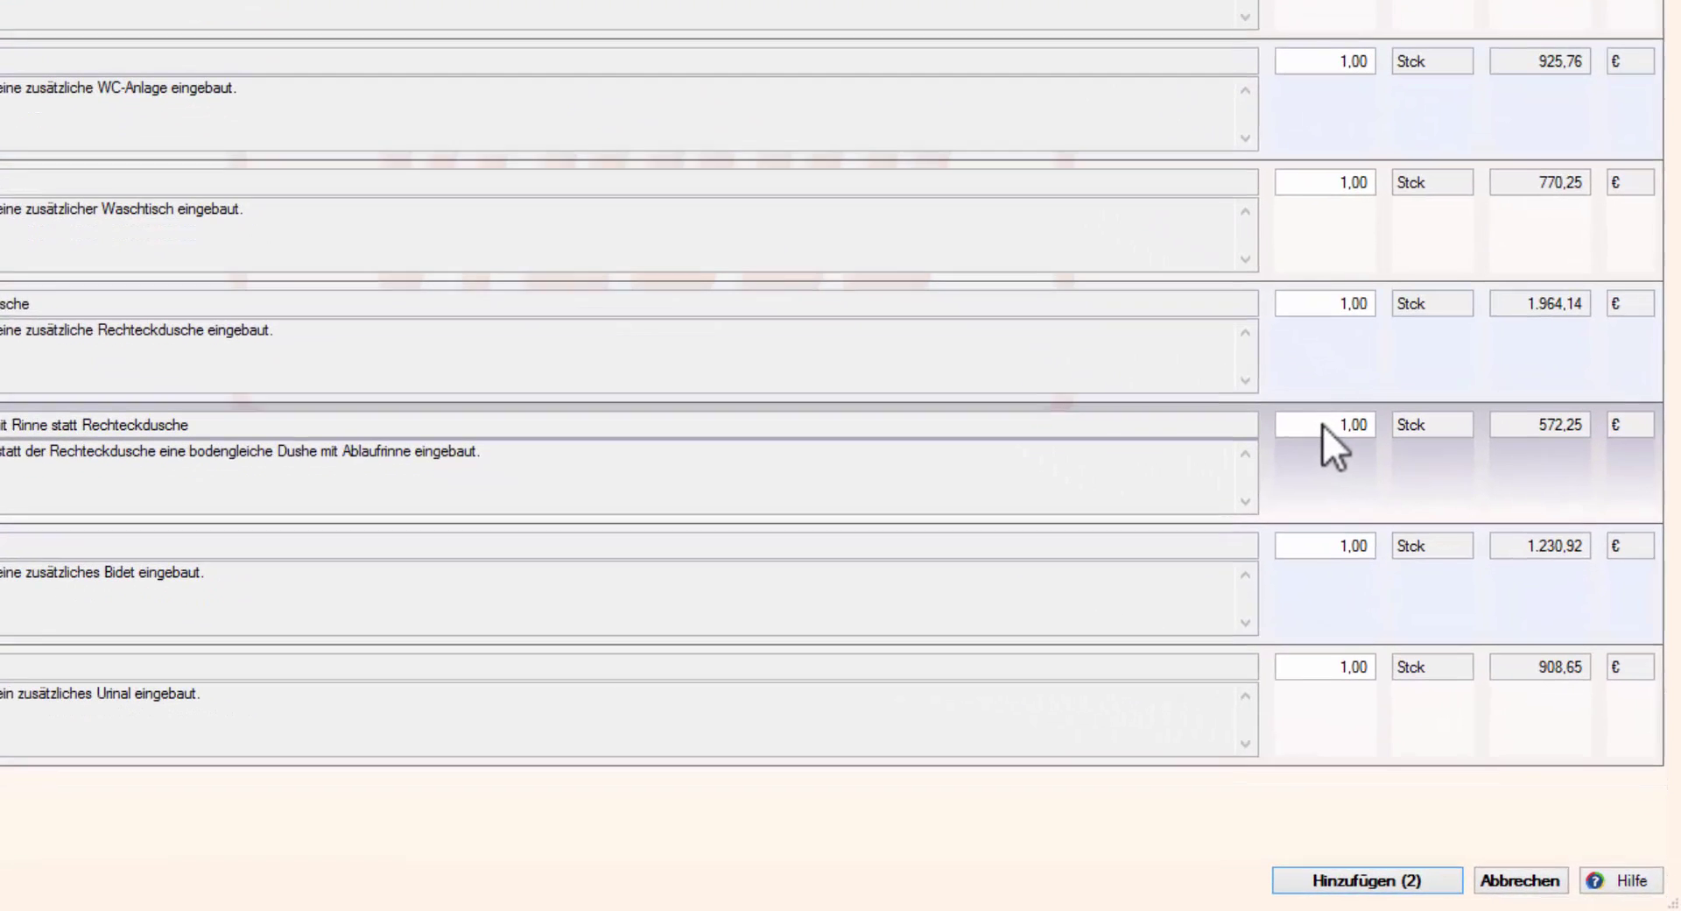
double_click(1465, 583)
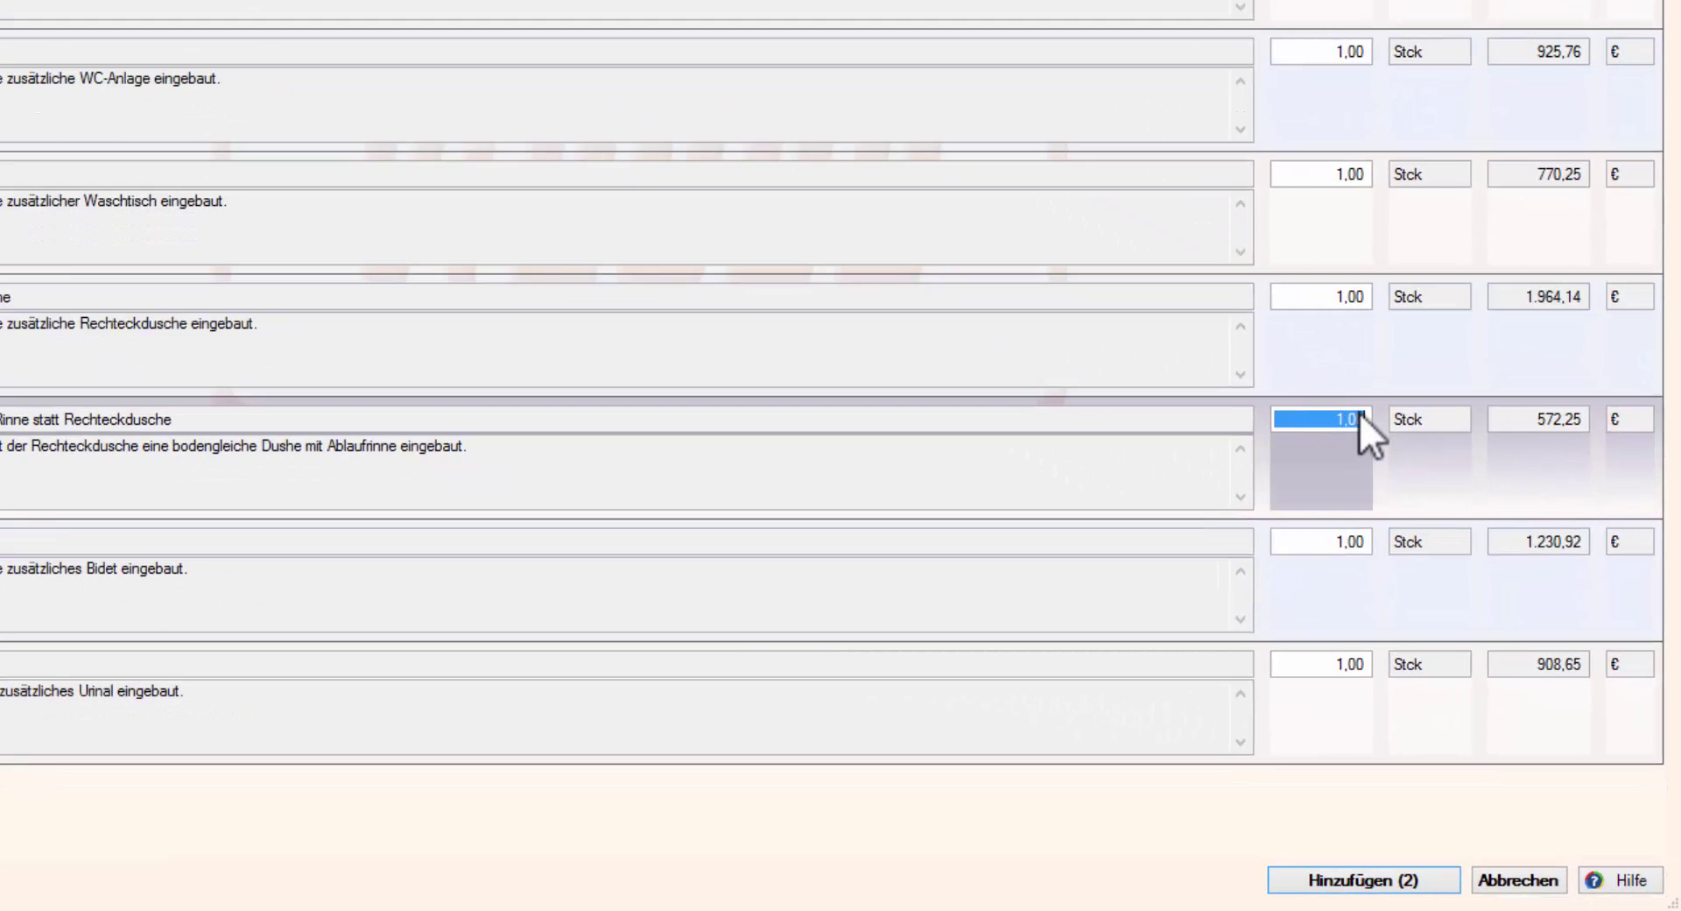
type("2,")
left_click(1329, 291)
type("2")
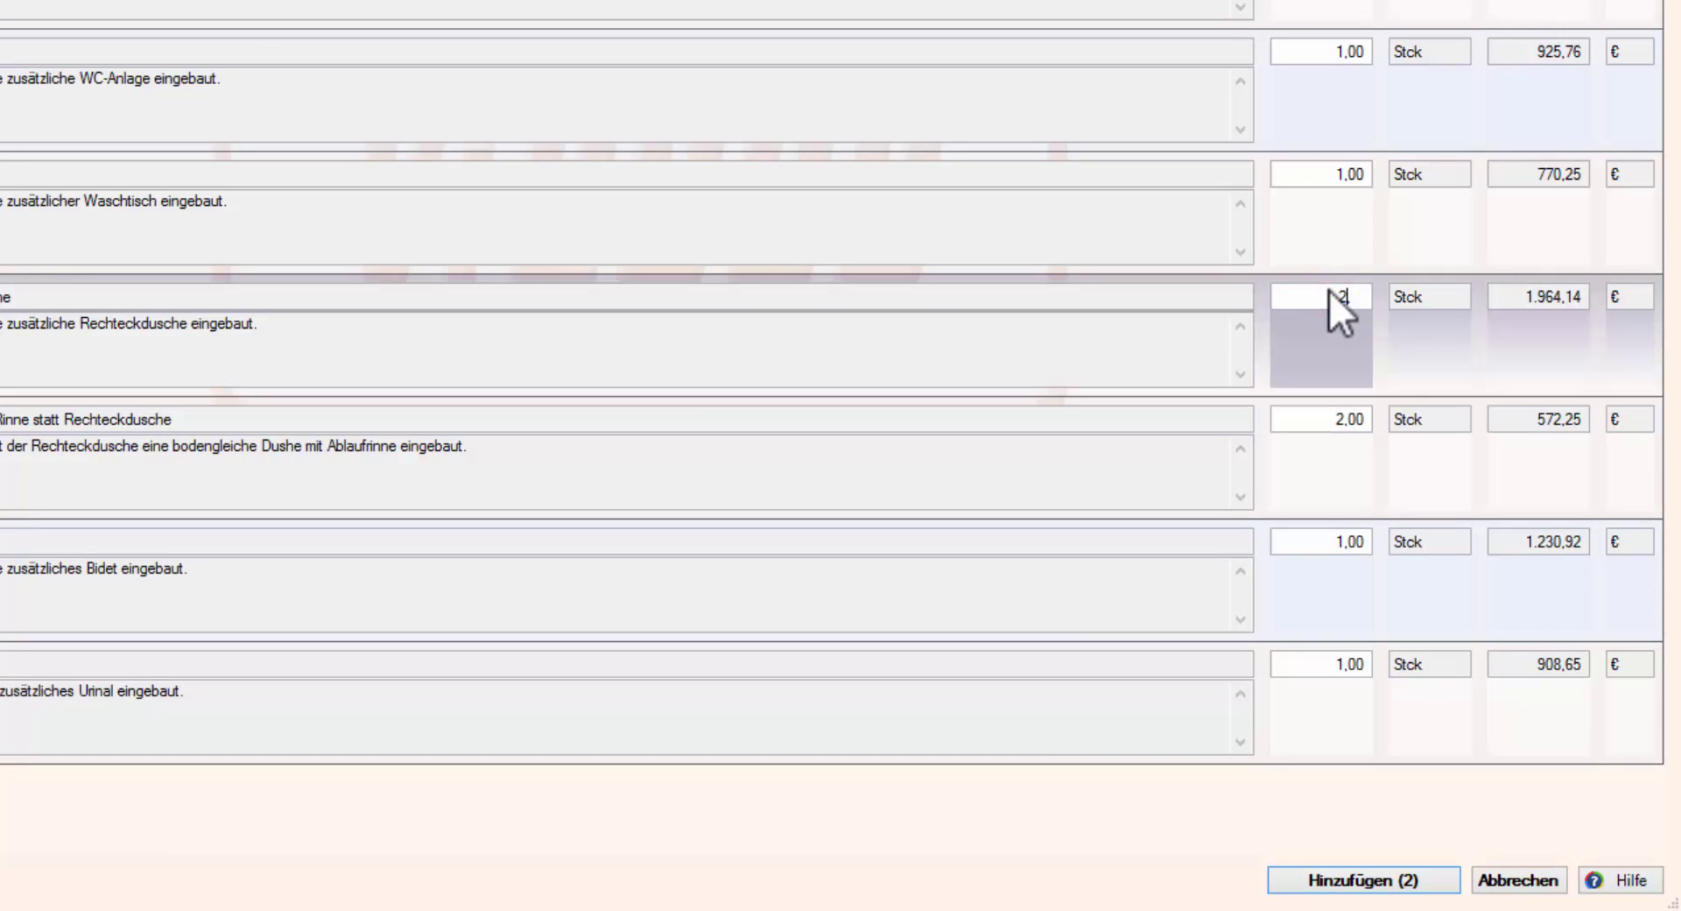
type(",")
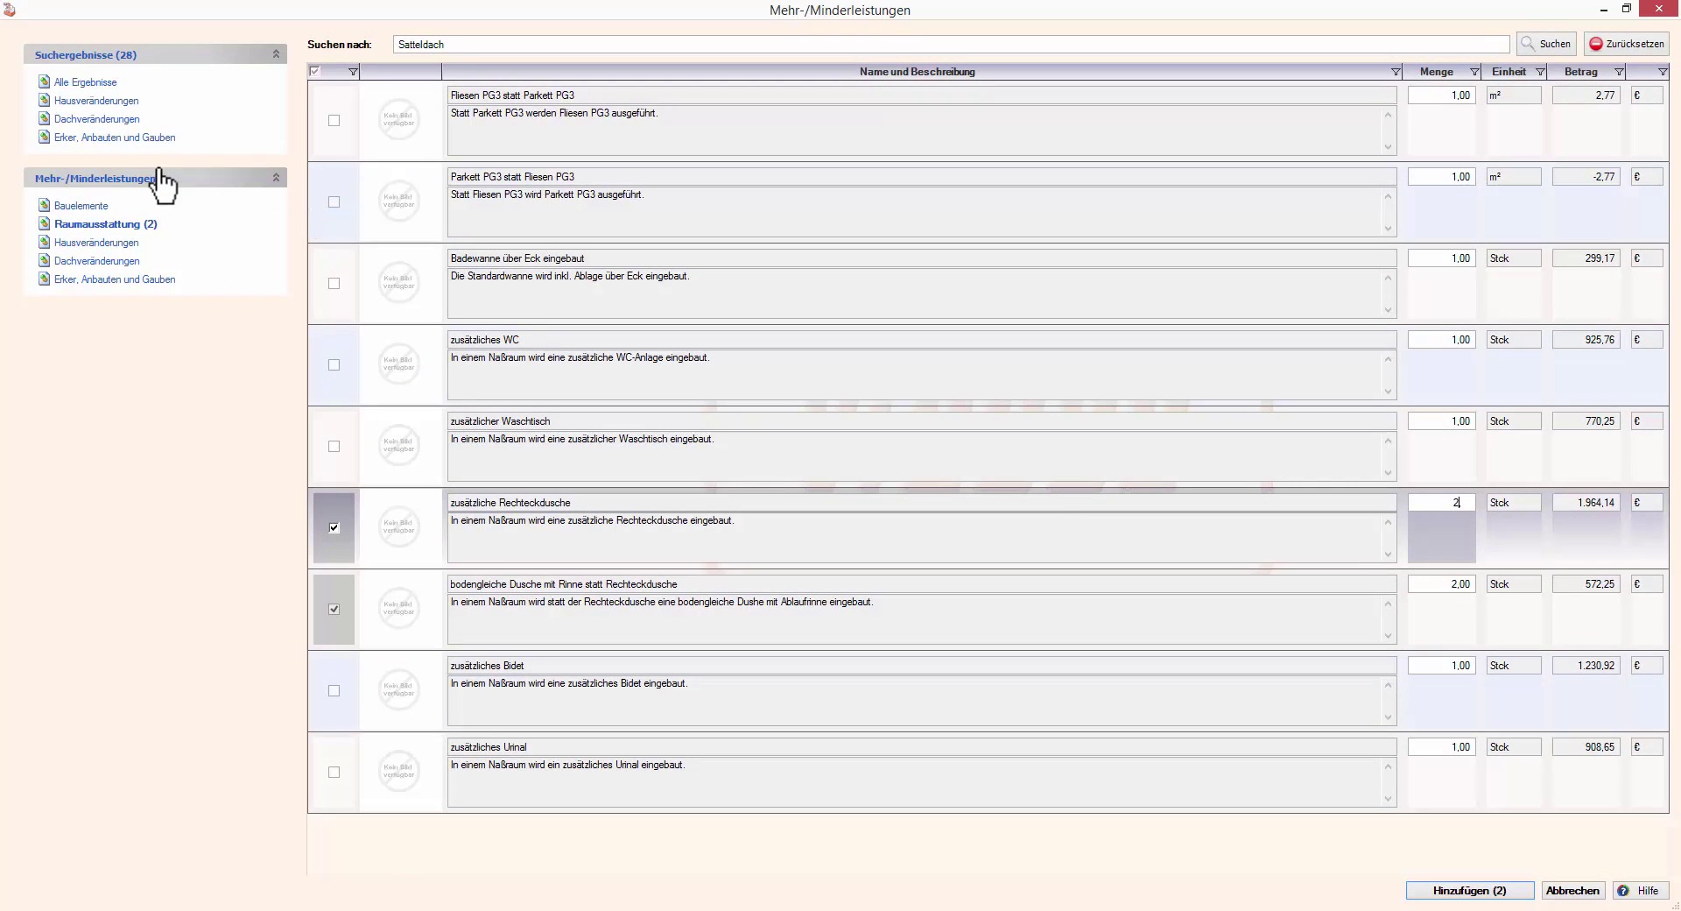
Select "Schleppdachgaube bis 2,5m Breite - bei 2° mehr DN" and 80 m² of "Keller statt Bodenplatte unter 1,5-geschossig Satteldach"
left_click(114, 279)
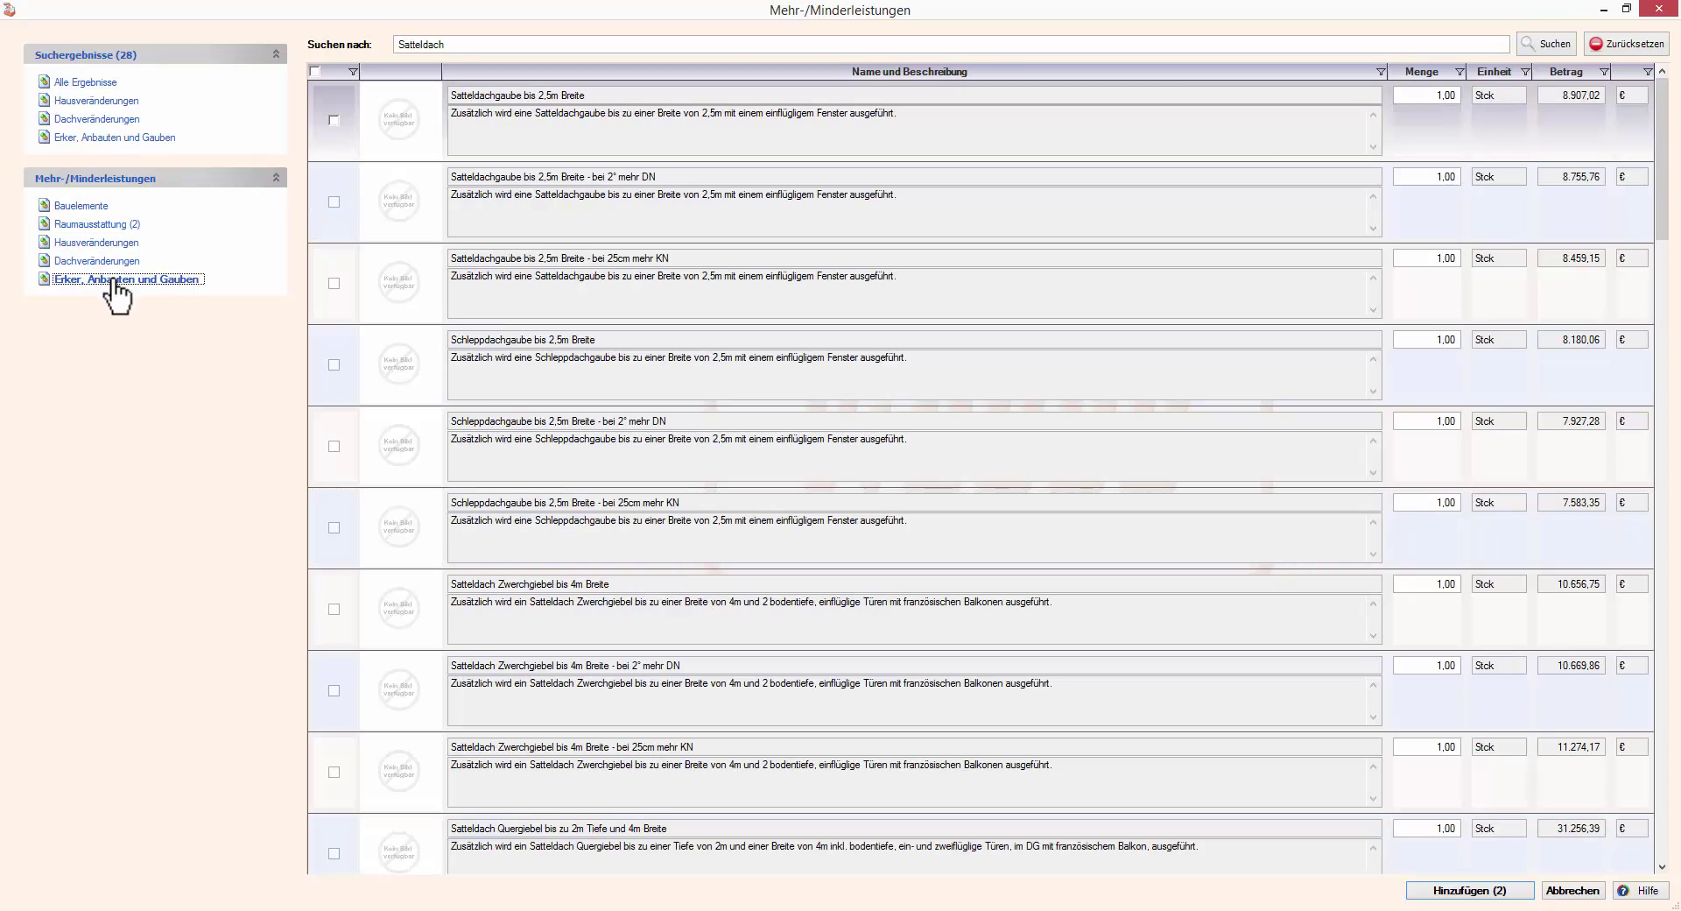
left_click(335, 447)
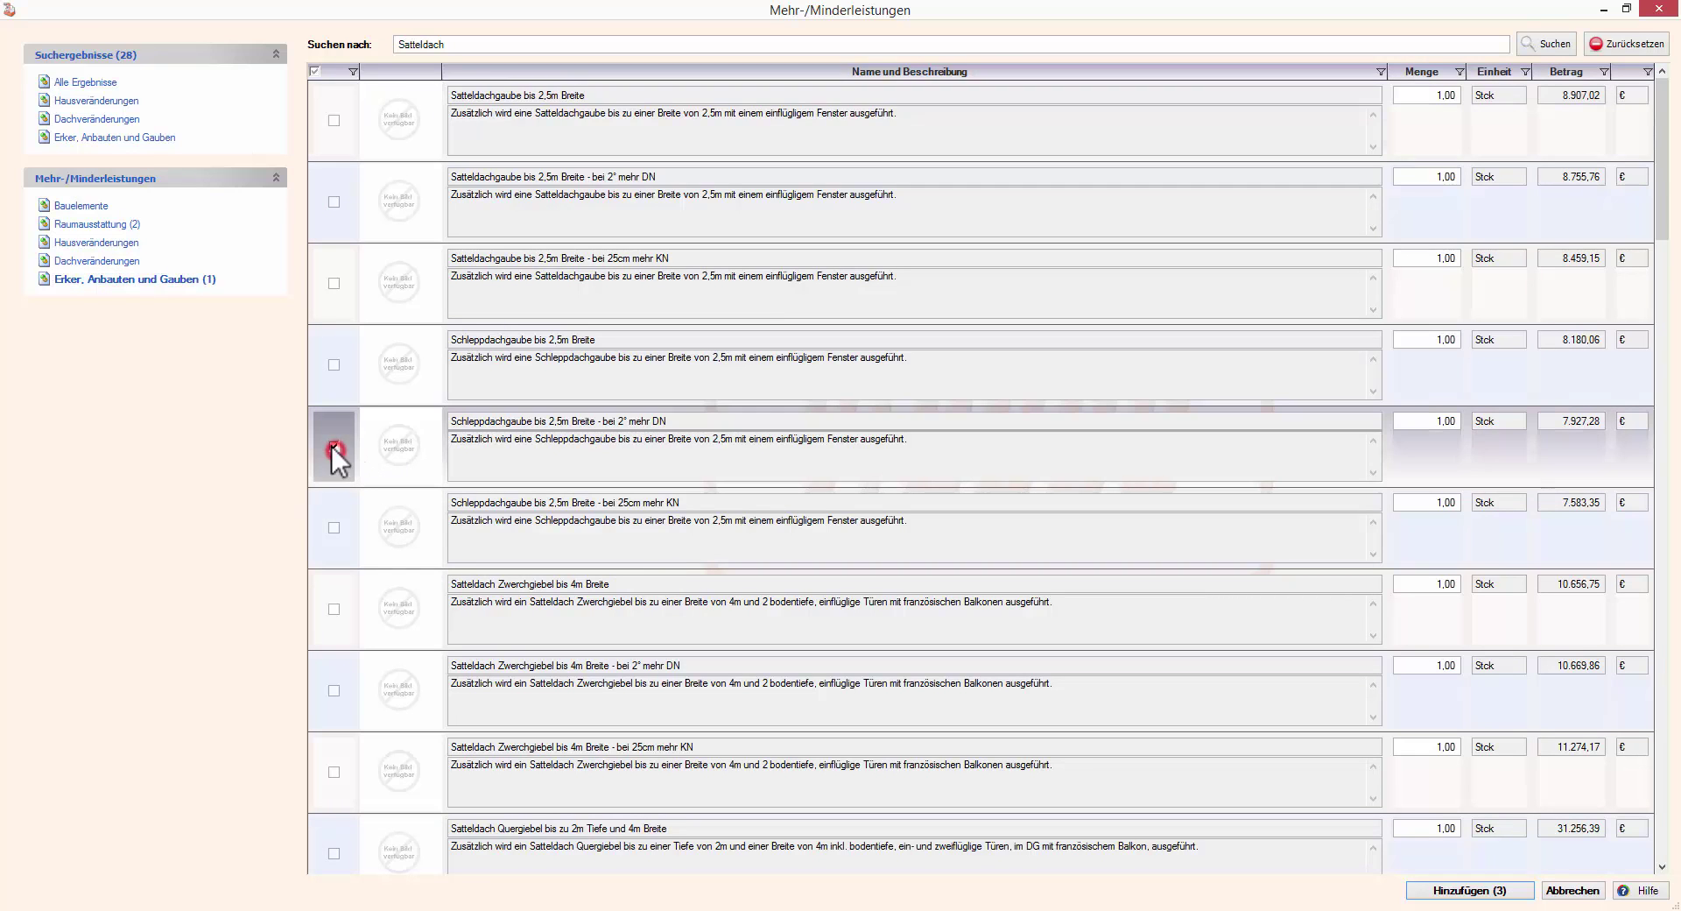
left_click(107, 242)
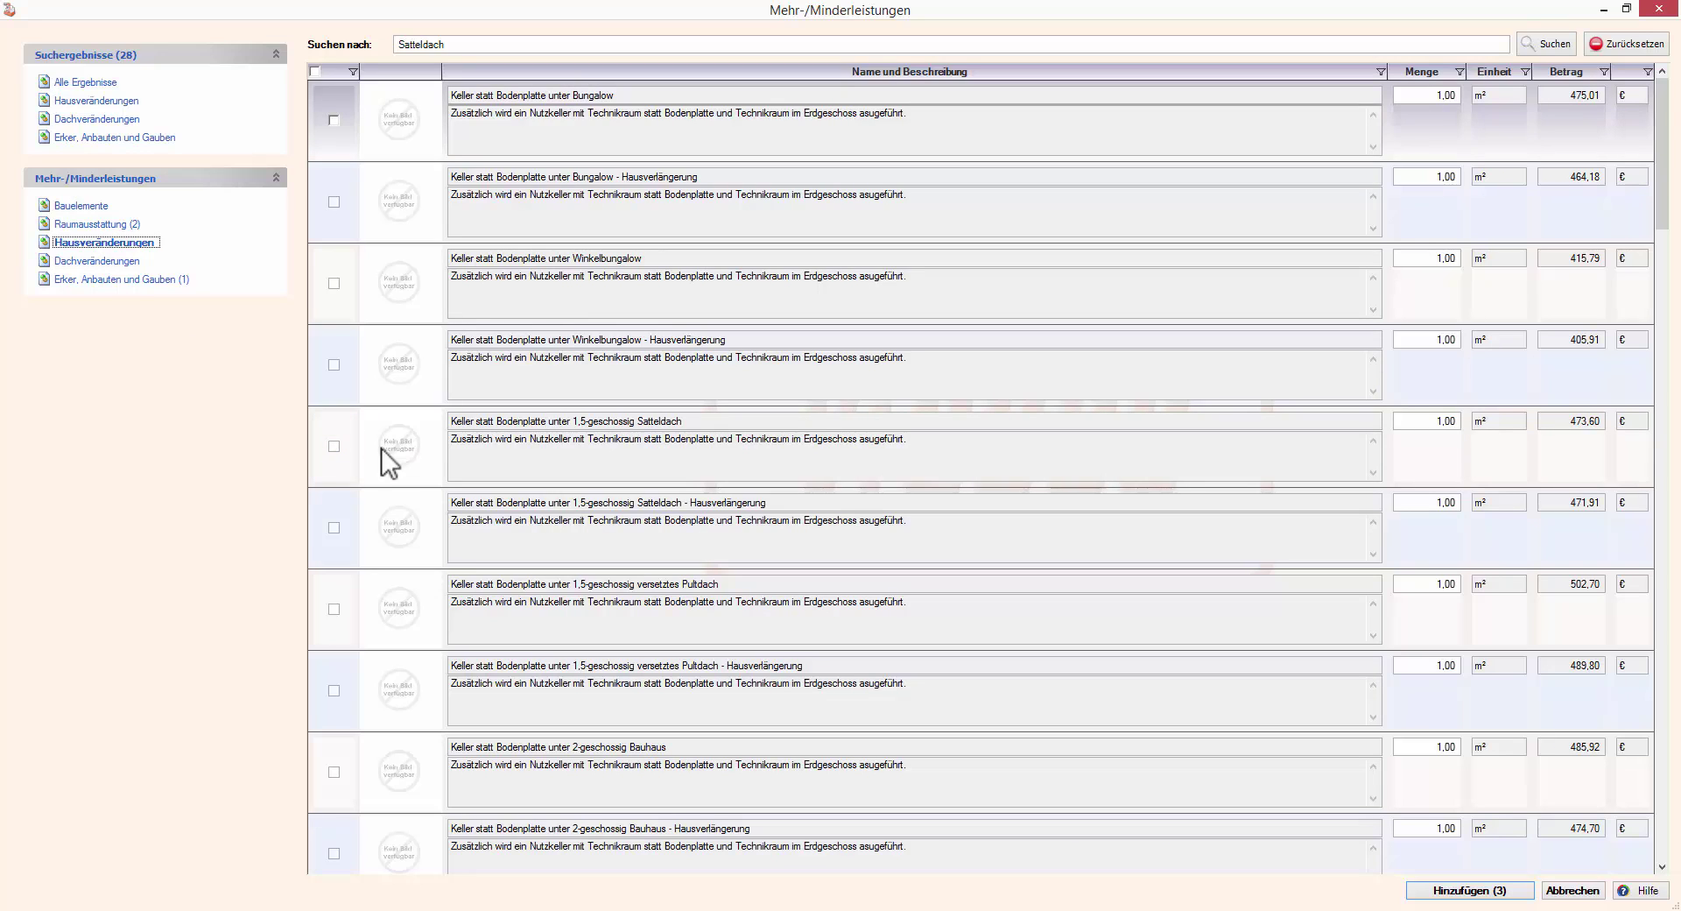
left_click(334, 447)
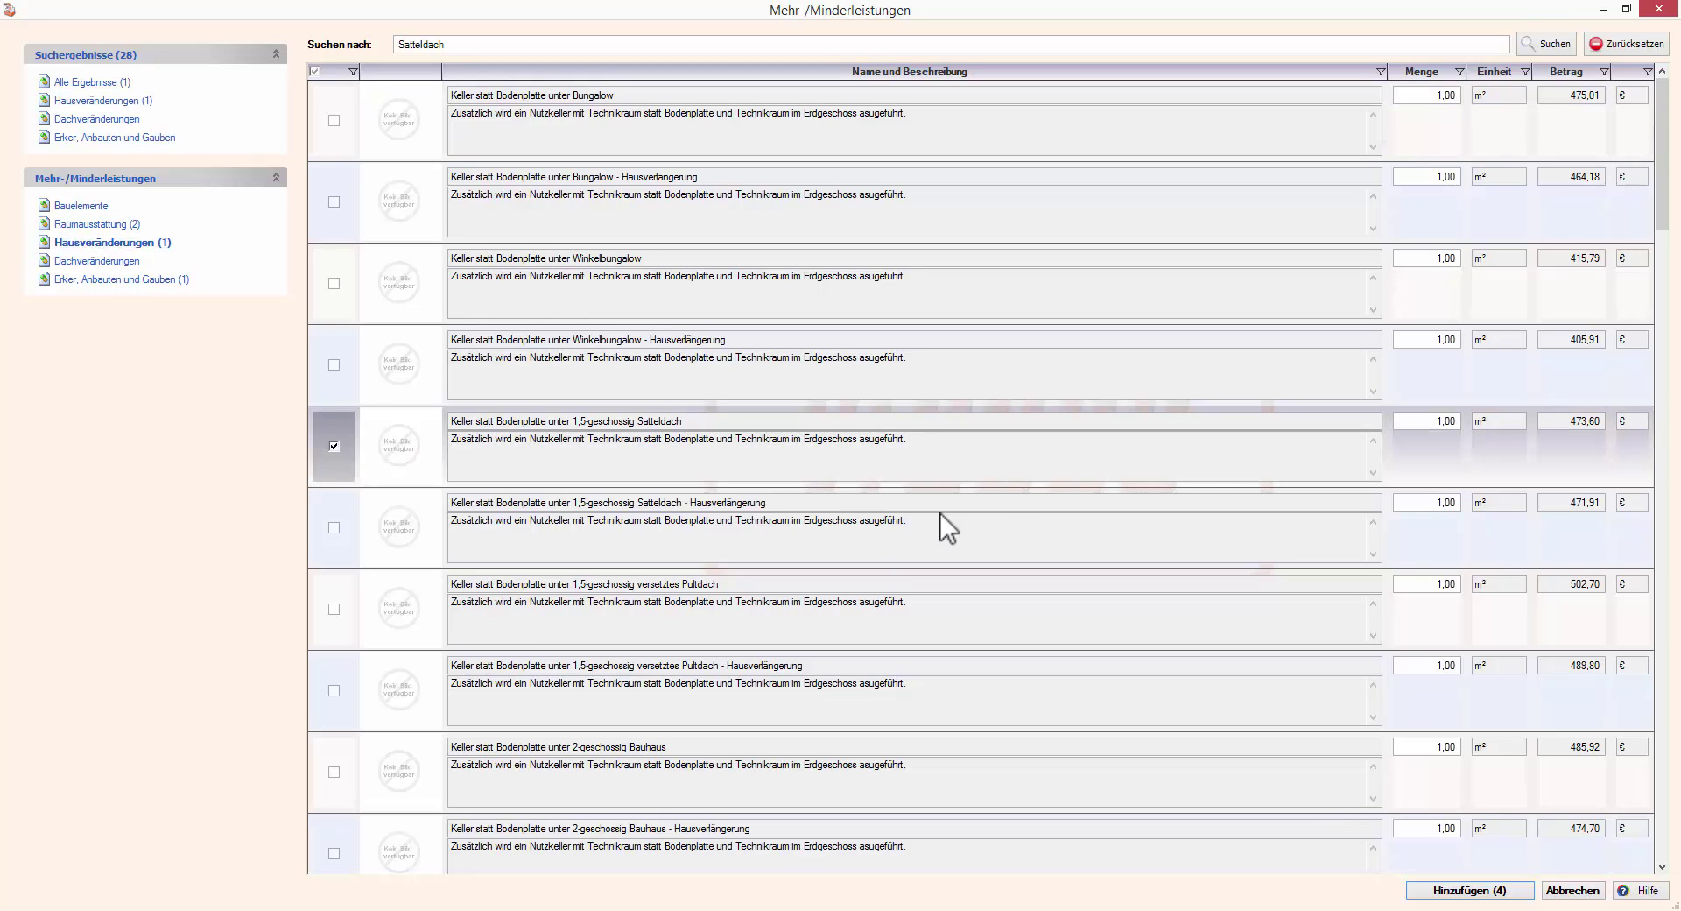
left_click(1422, 420)
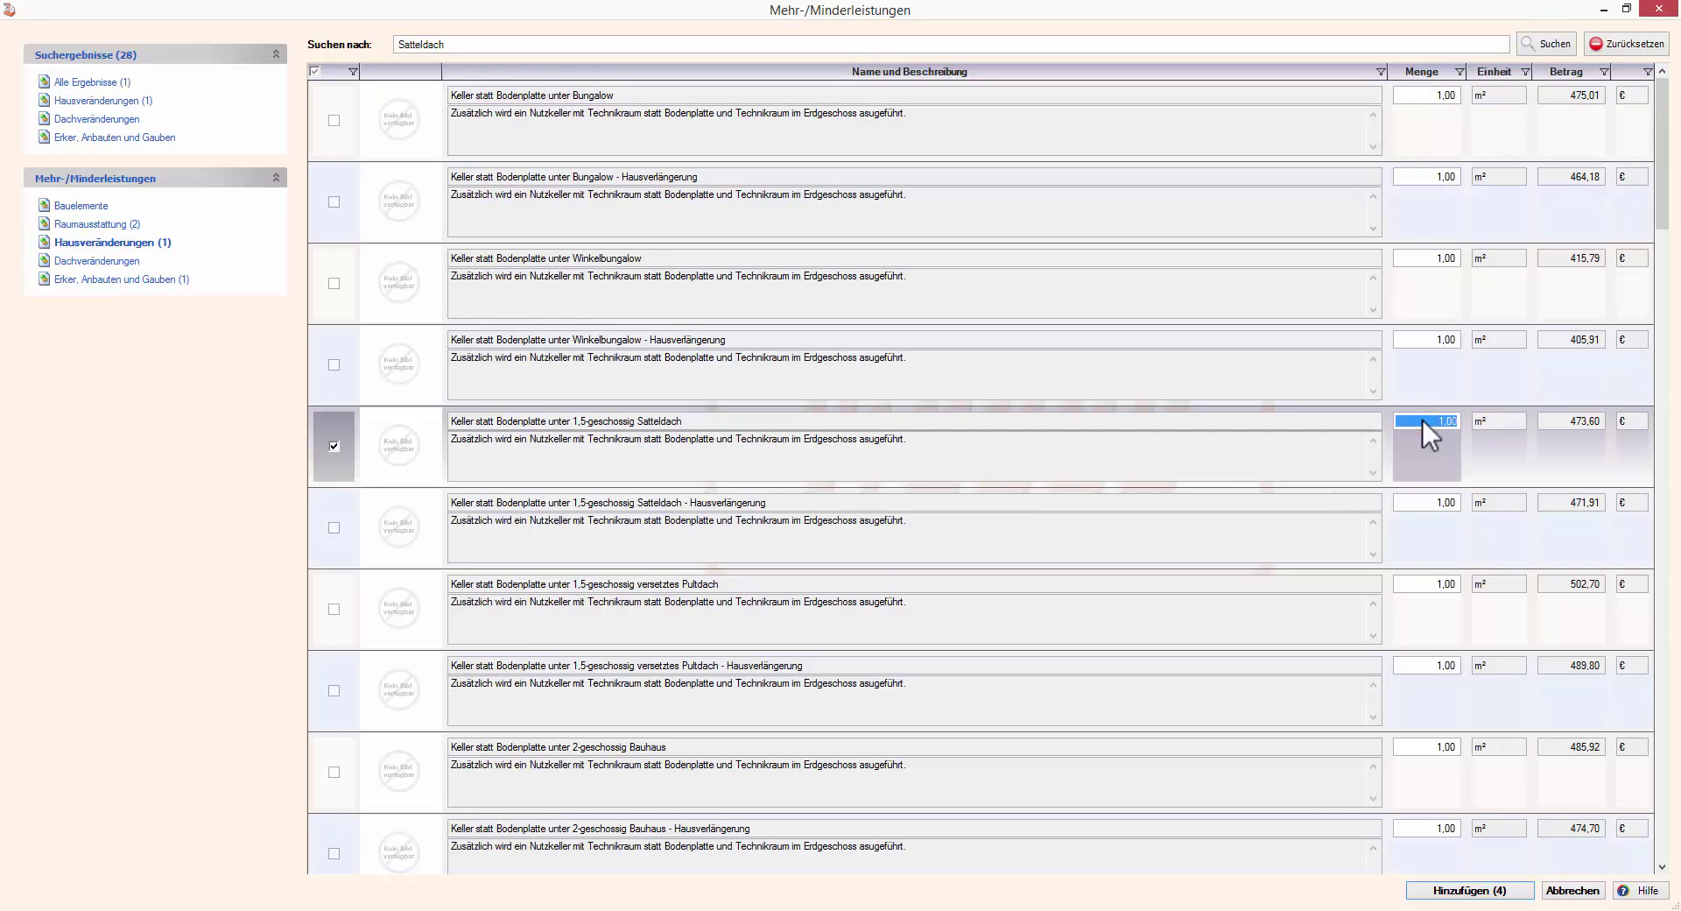
type("80,")
Select "bodentiefes Element einflüglig statt Fenster einflüglig" under Bauelemente with quantity 2 and add all selected positions to the offer
left_click(80, 208)
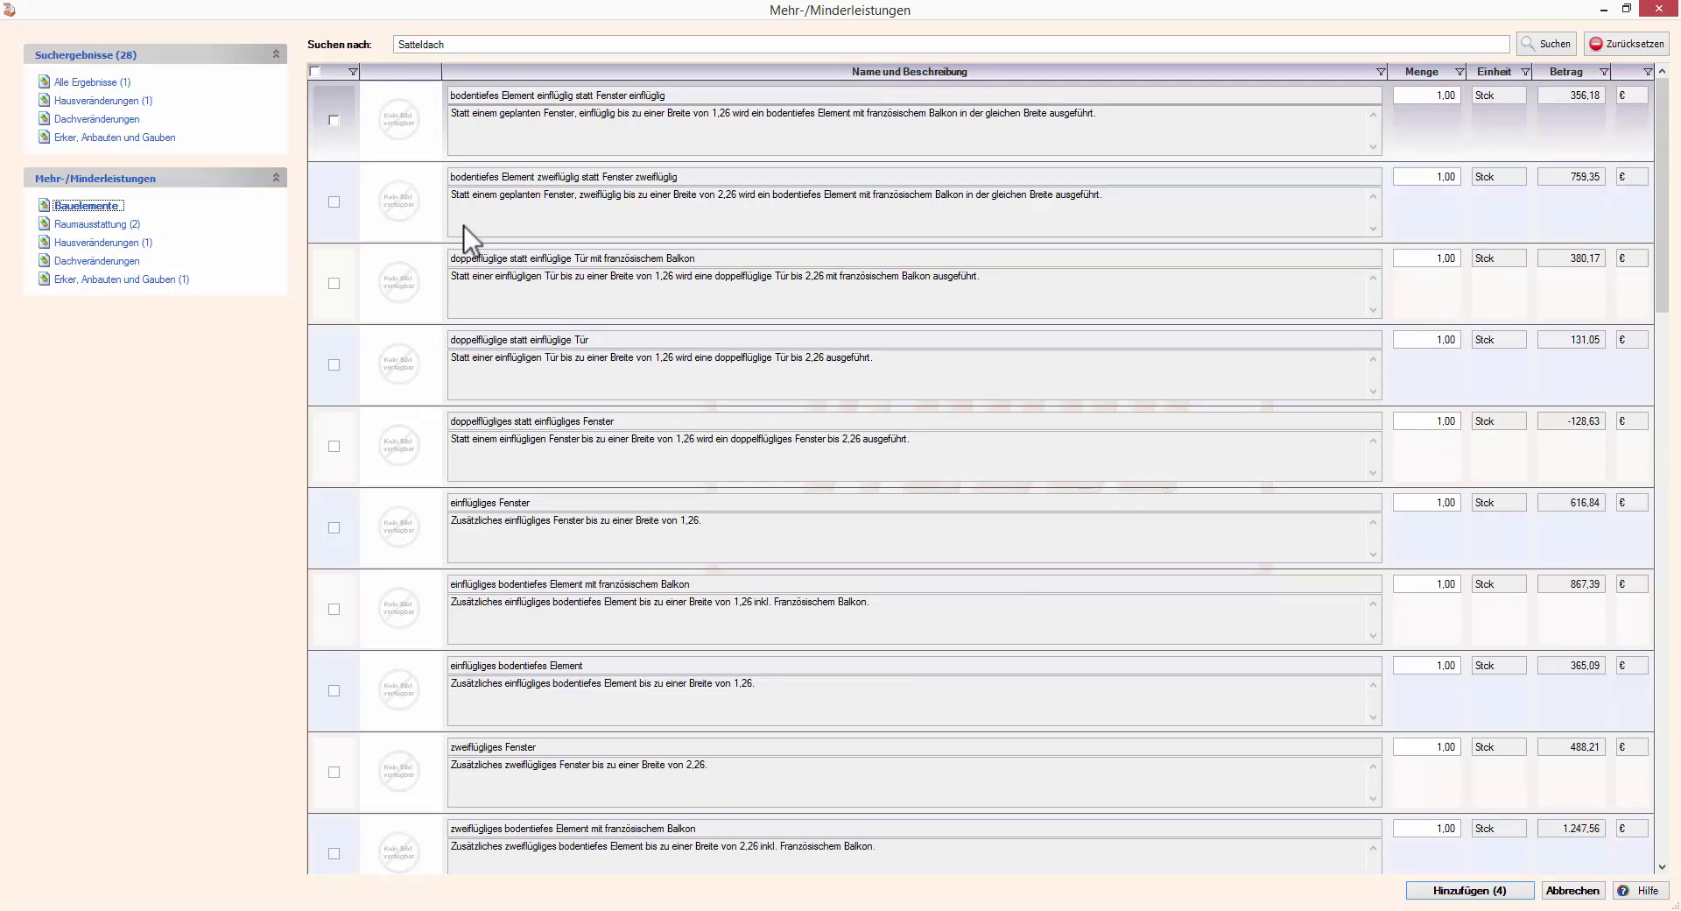
left_click(334, 121)
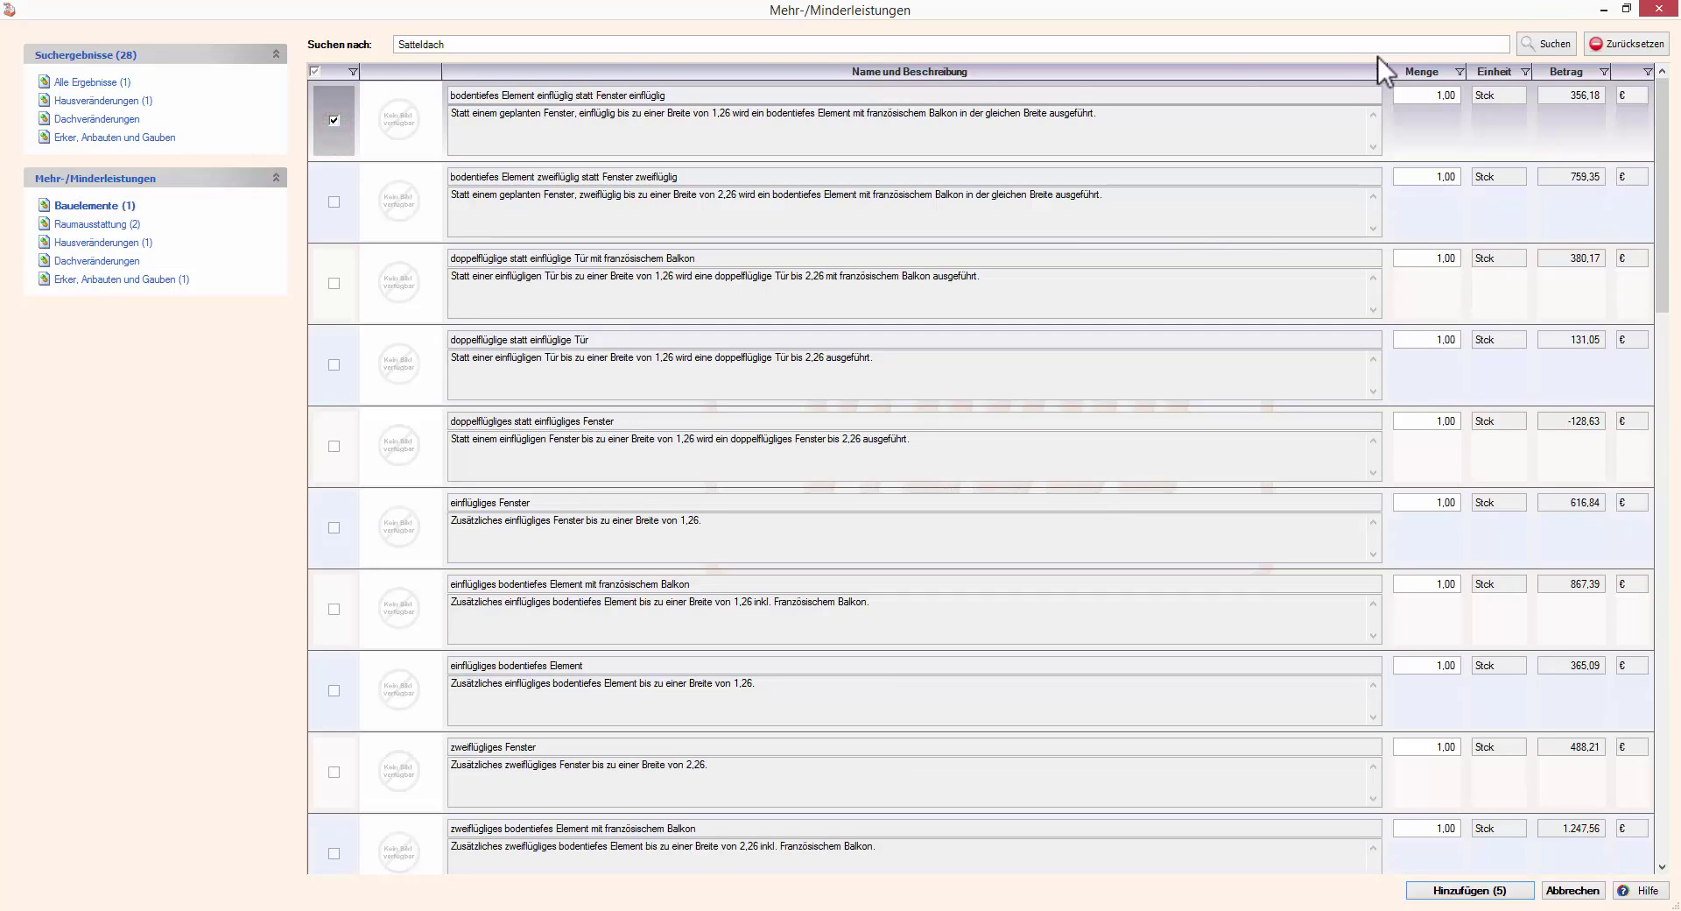
left_click(1427, 97)
type("2")
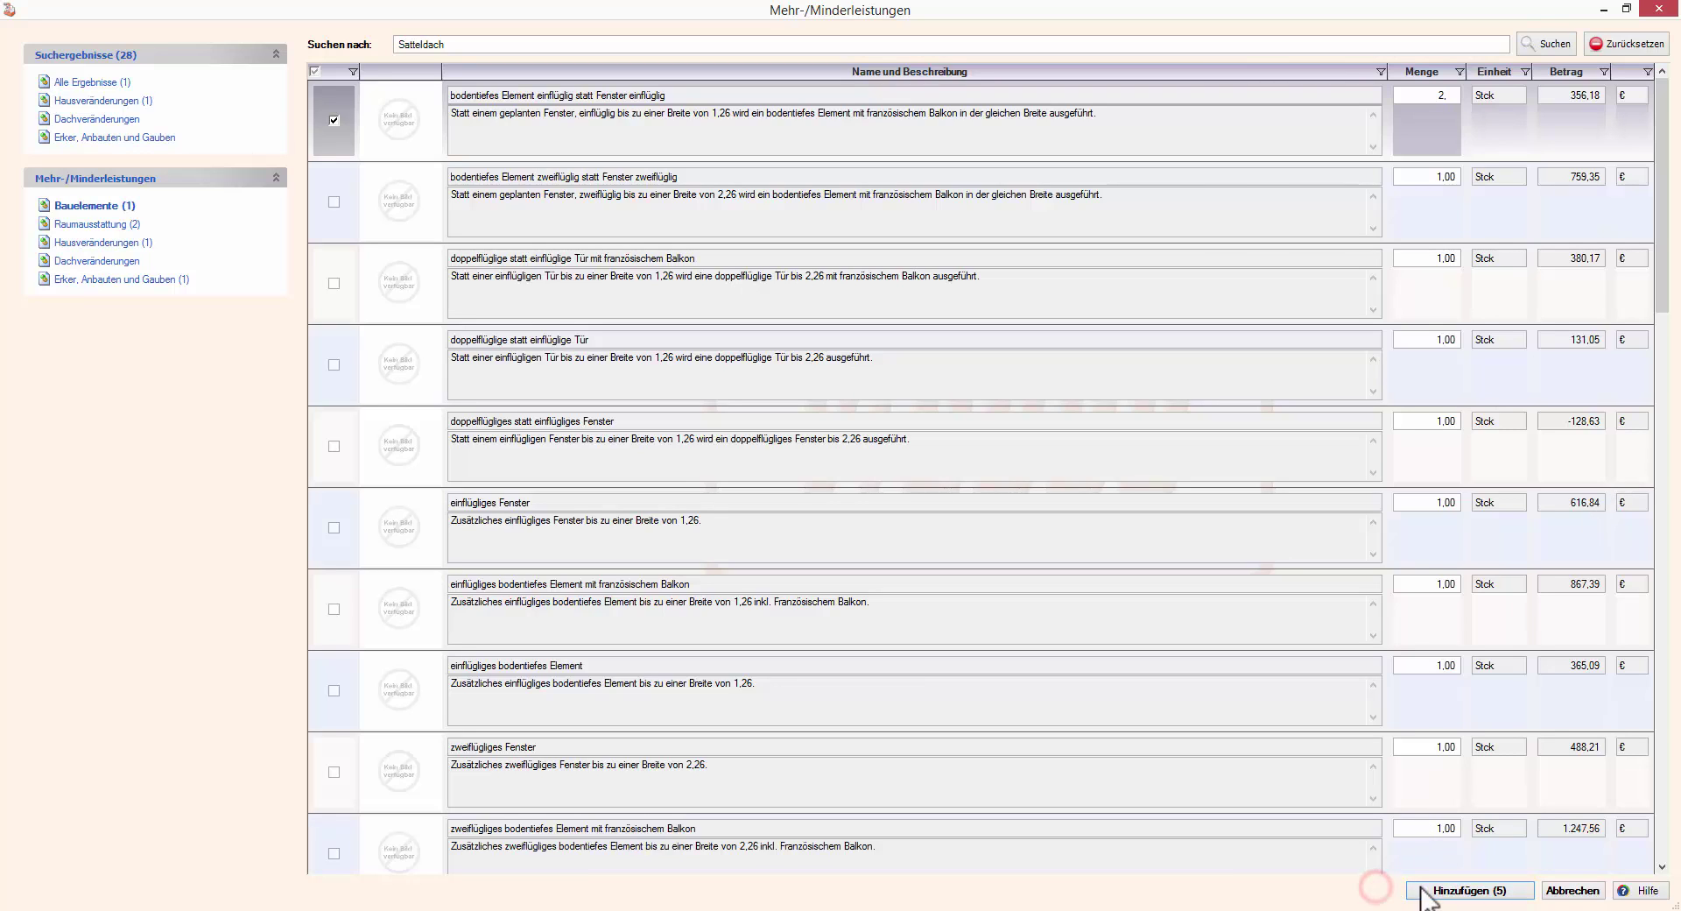
type(",")
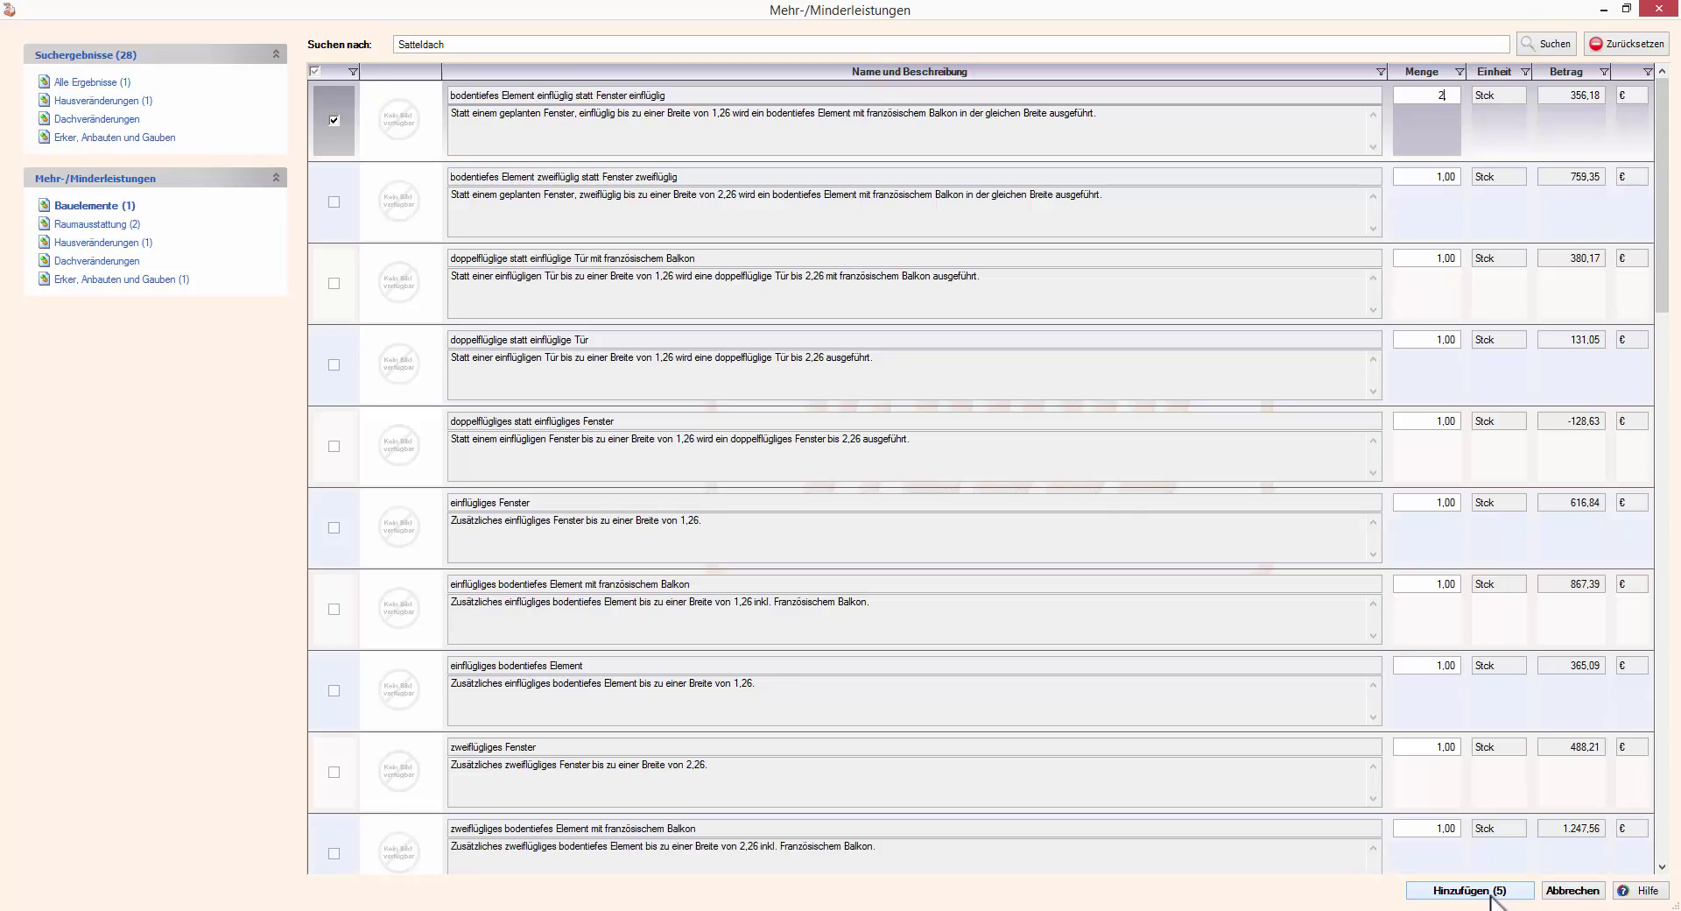
type(",")
left_click(1458, 888)
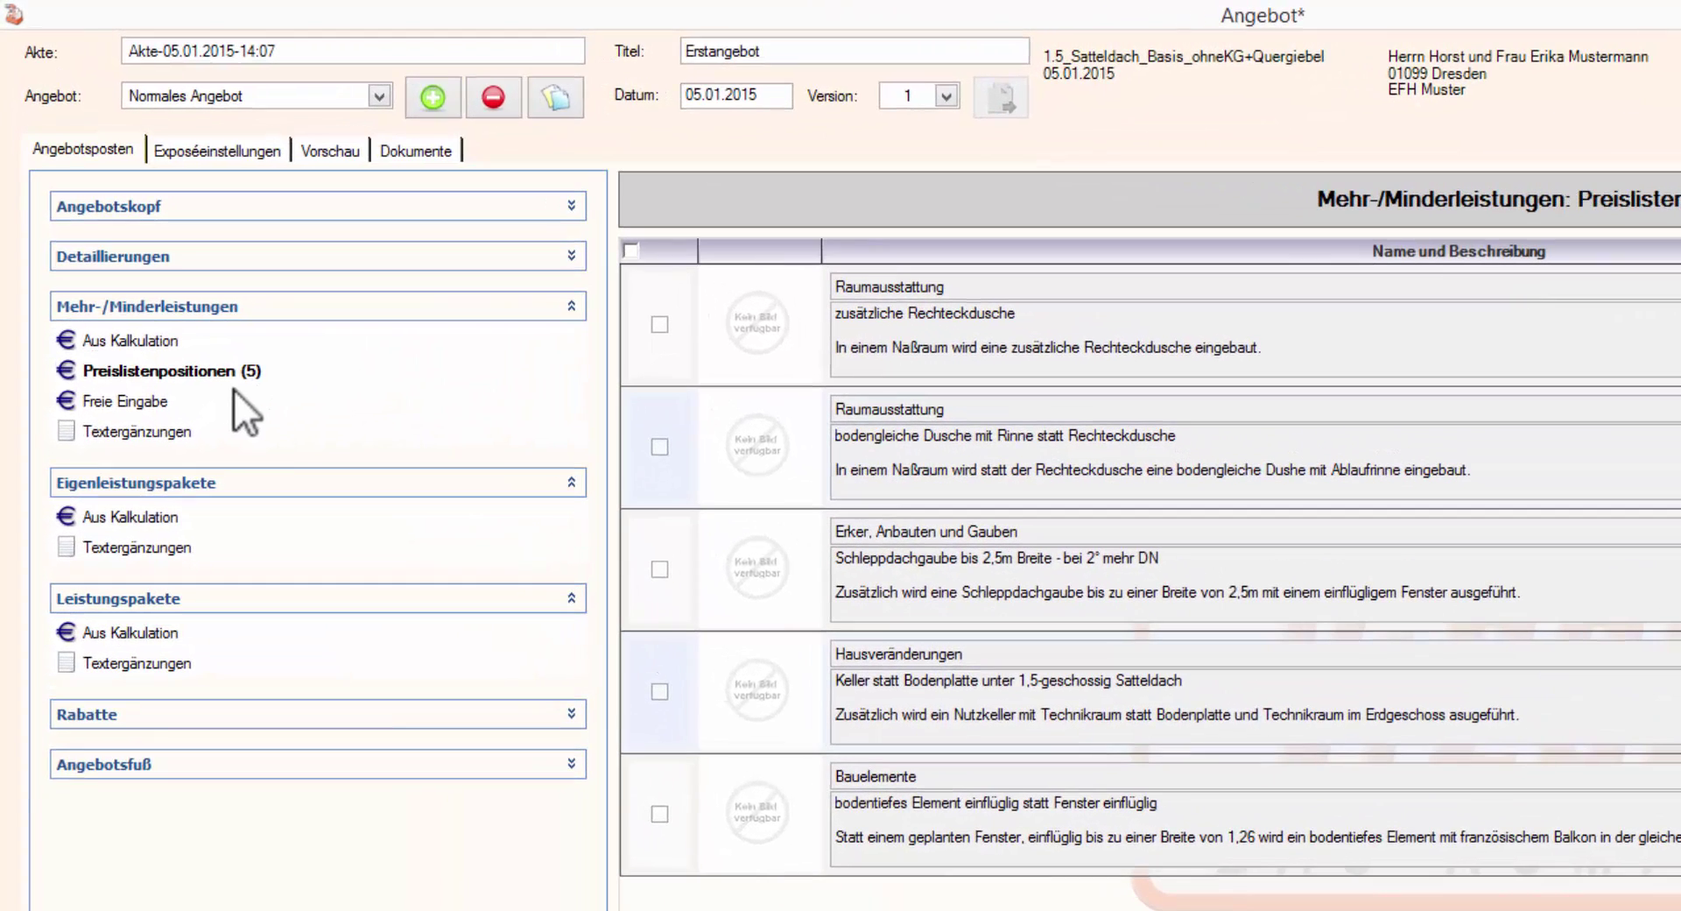
Move the two shower positions and the Schleppdachgaube position together to the end of the Mehr-/Minderleistungen price-list positions
left_click(151, 252)
left_click(226, 380)
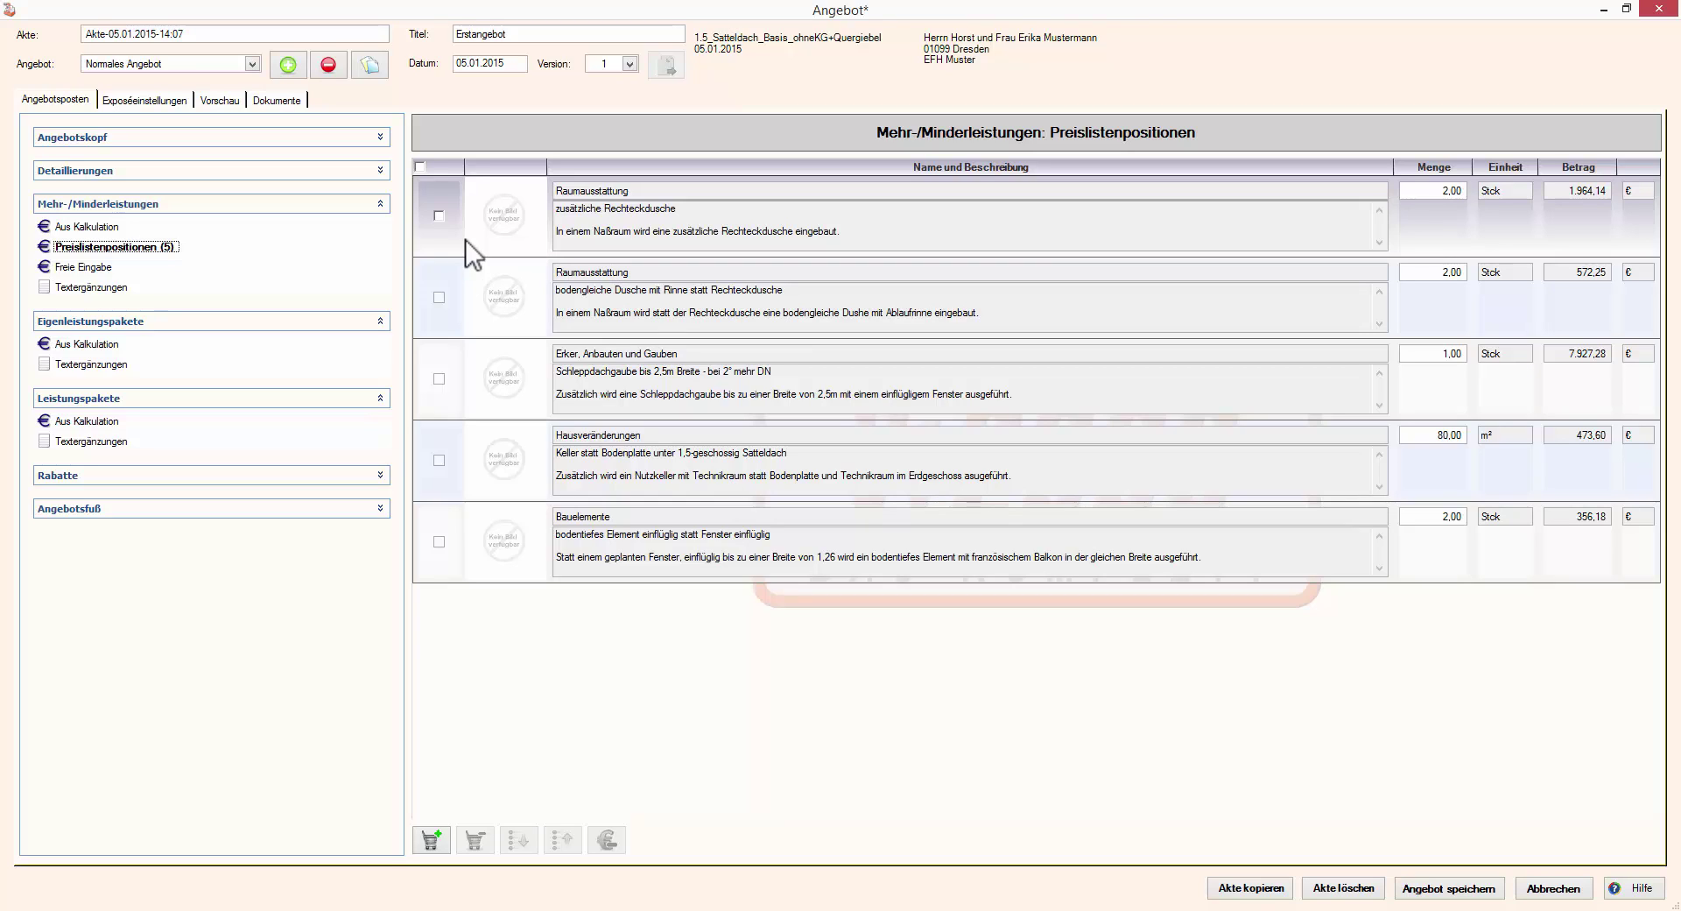
left_click(442, 223)
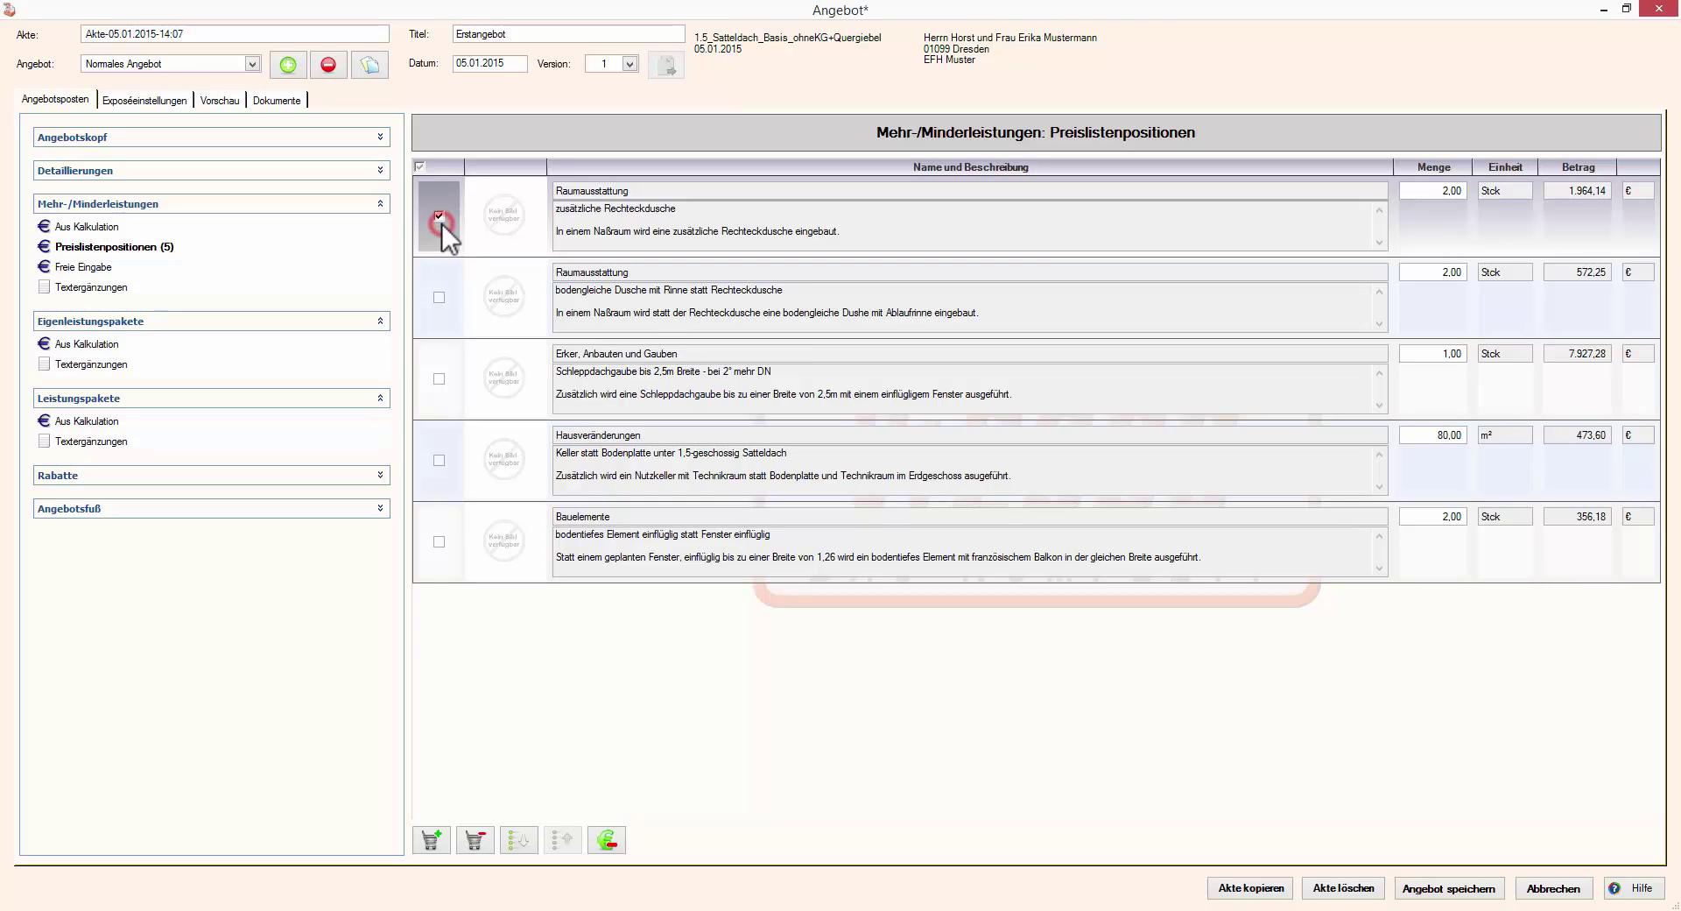
left_click(439, 299)
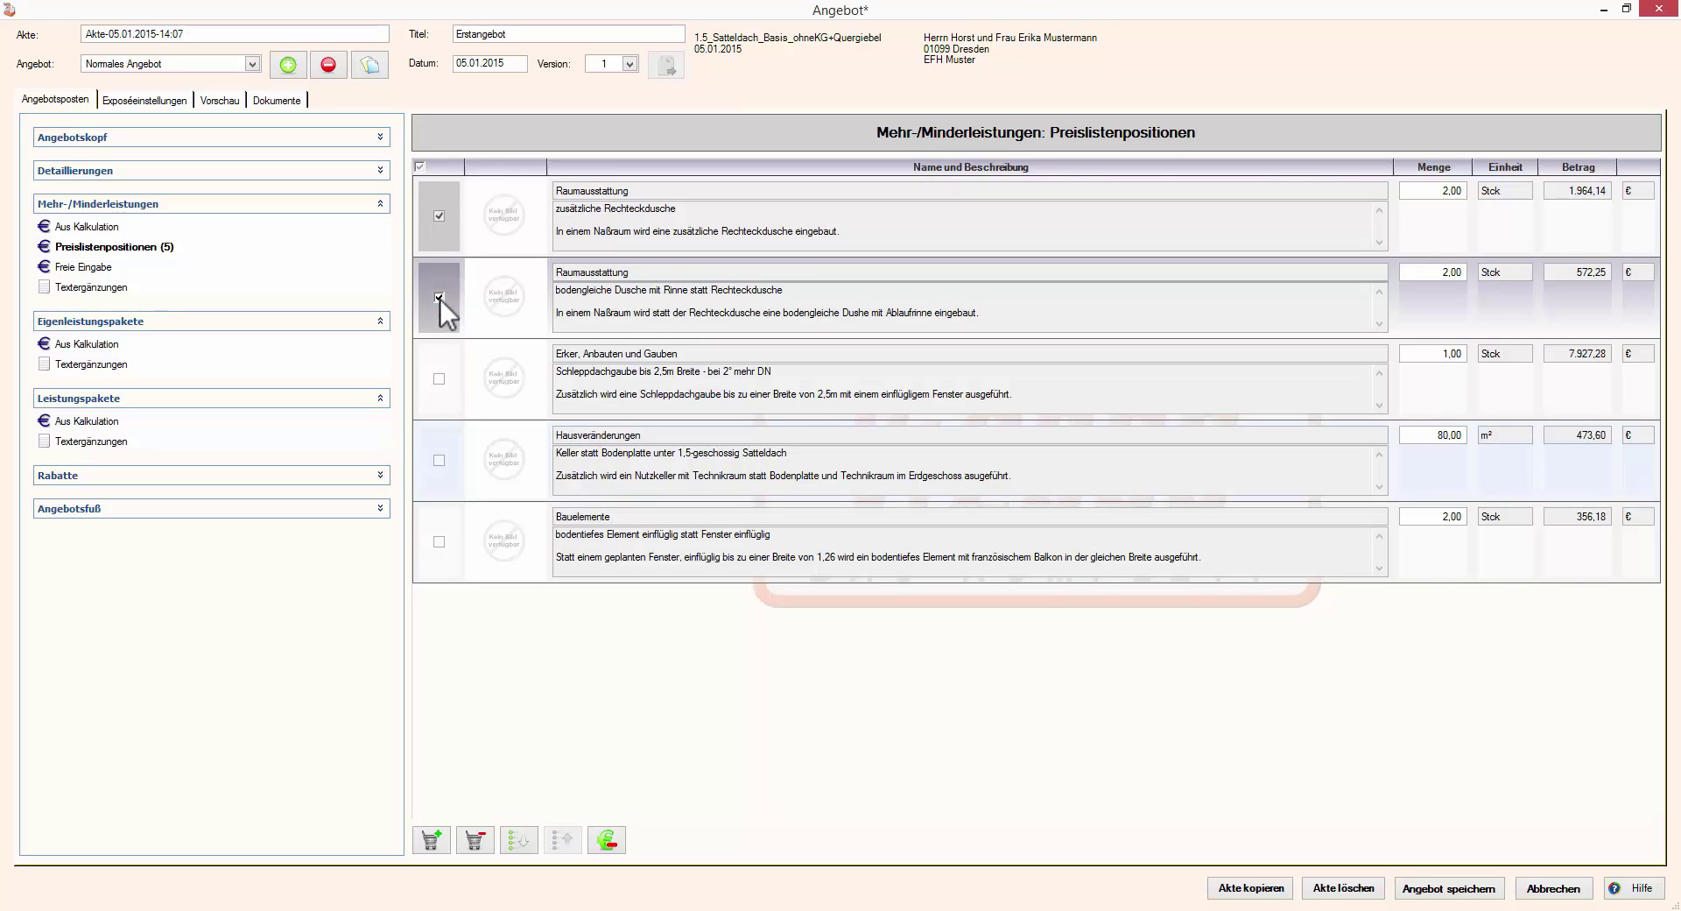
left_click(439, 378)
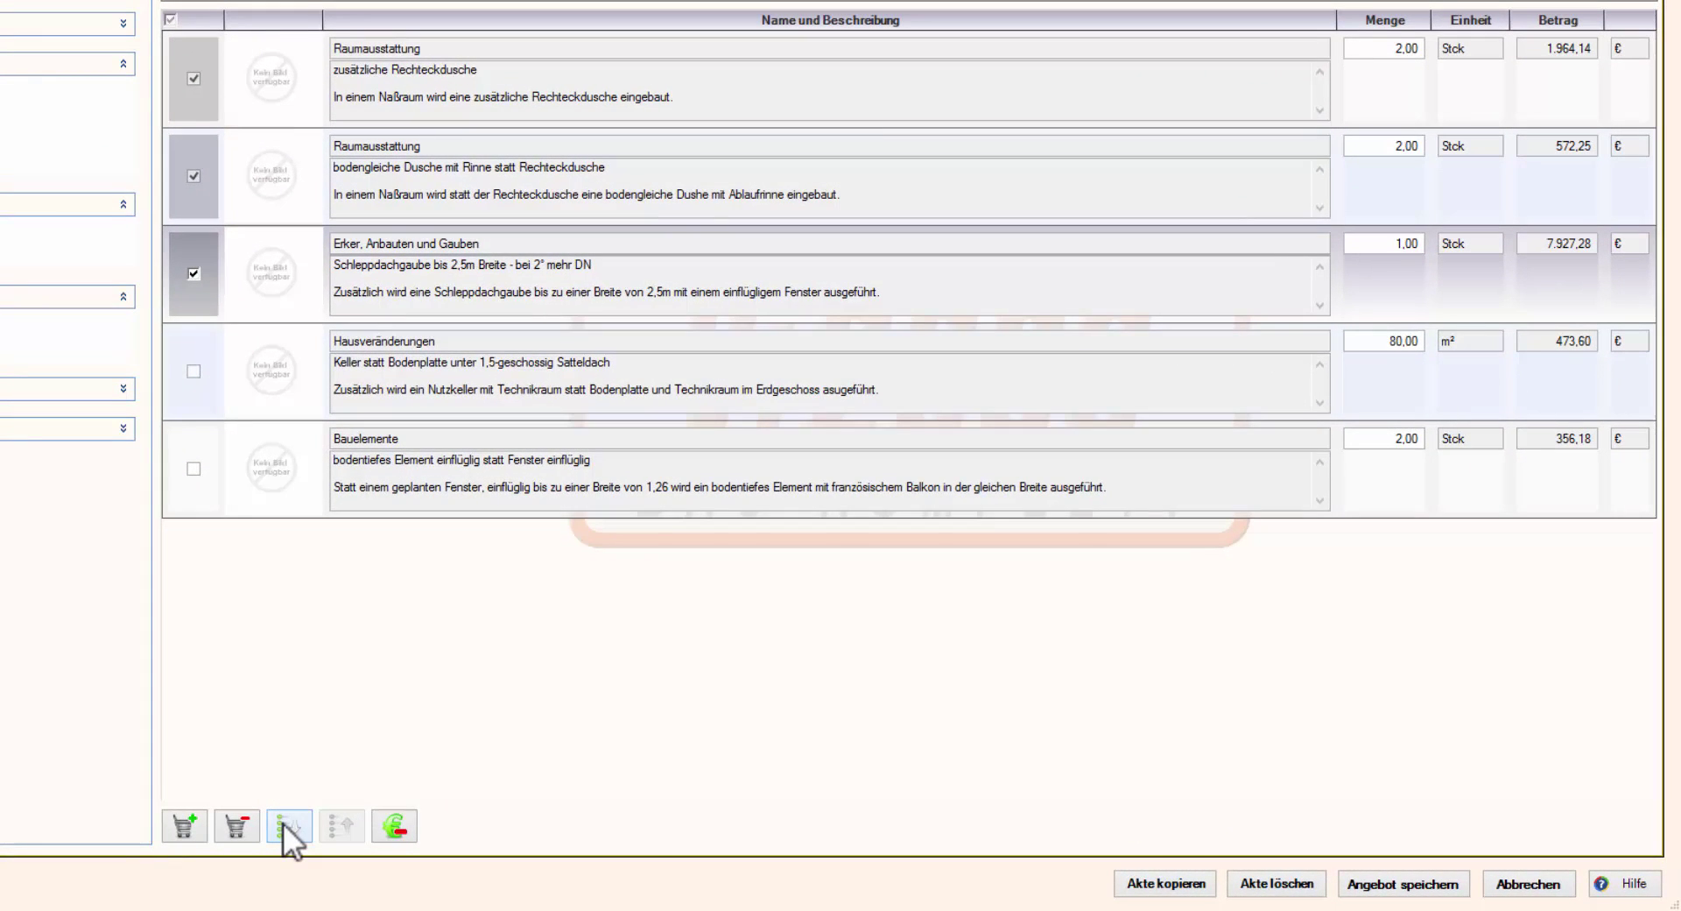
left_click(282, 822)
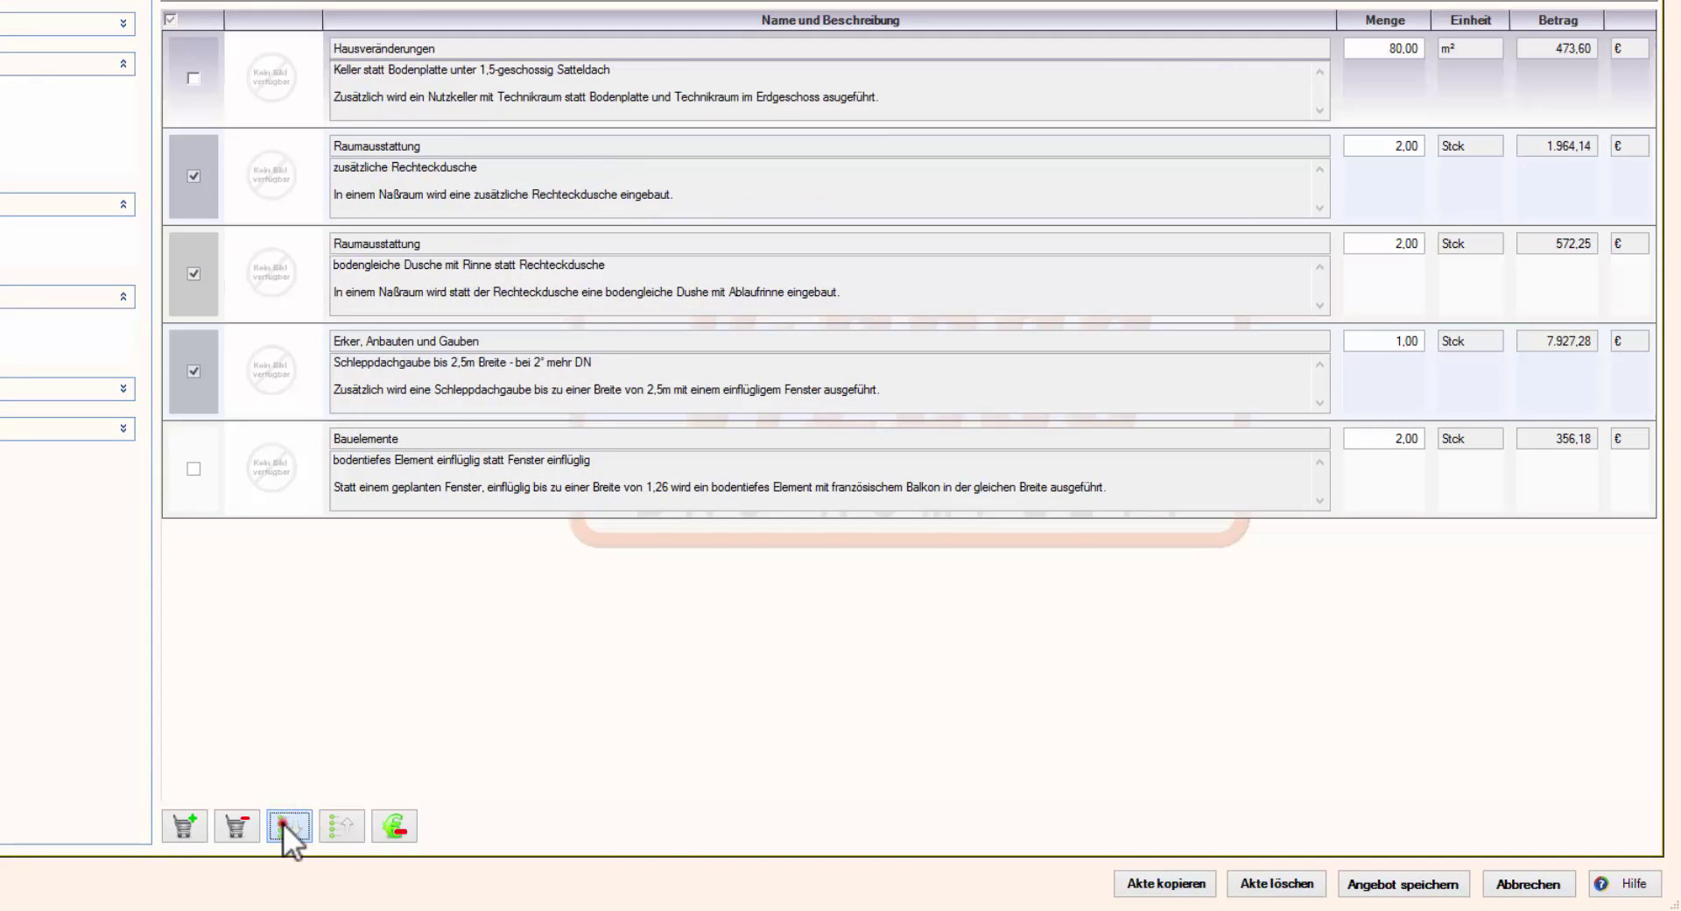
left_click(282, 822)
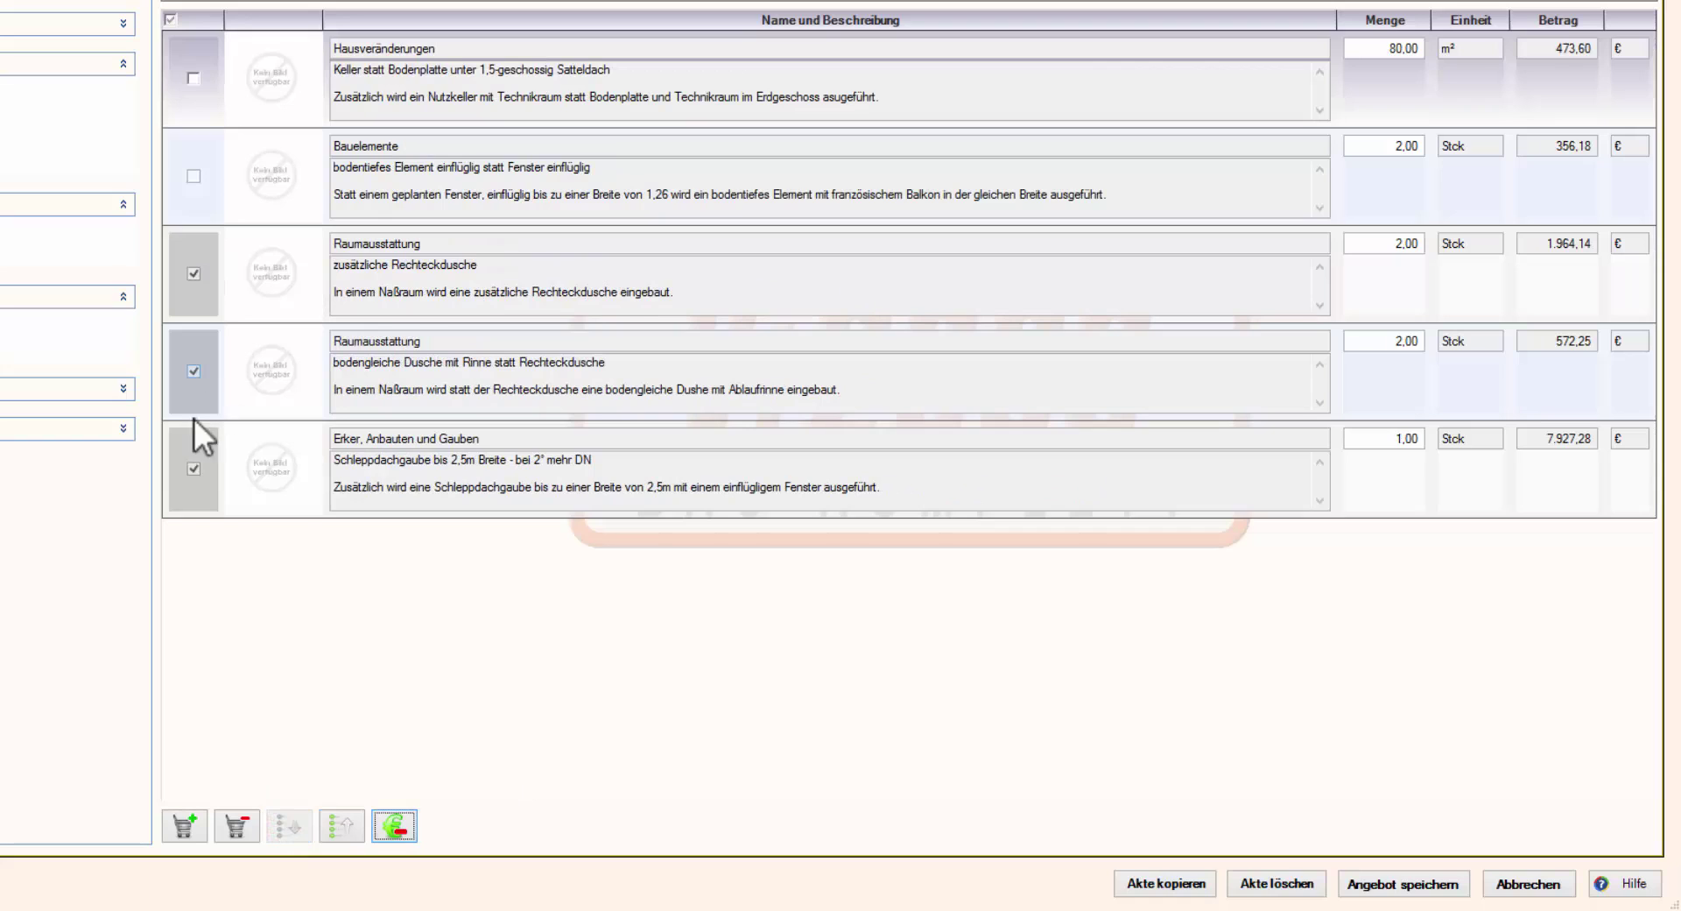
Keep only "zusätzliche Rechteckdusche" selected and remove it from the price-list positions
left_click(192, 470)
left_click(200, 355)
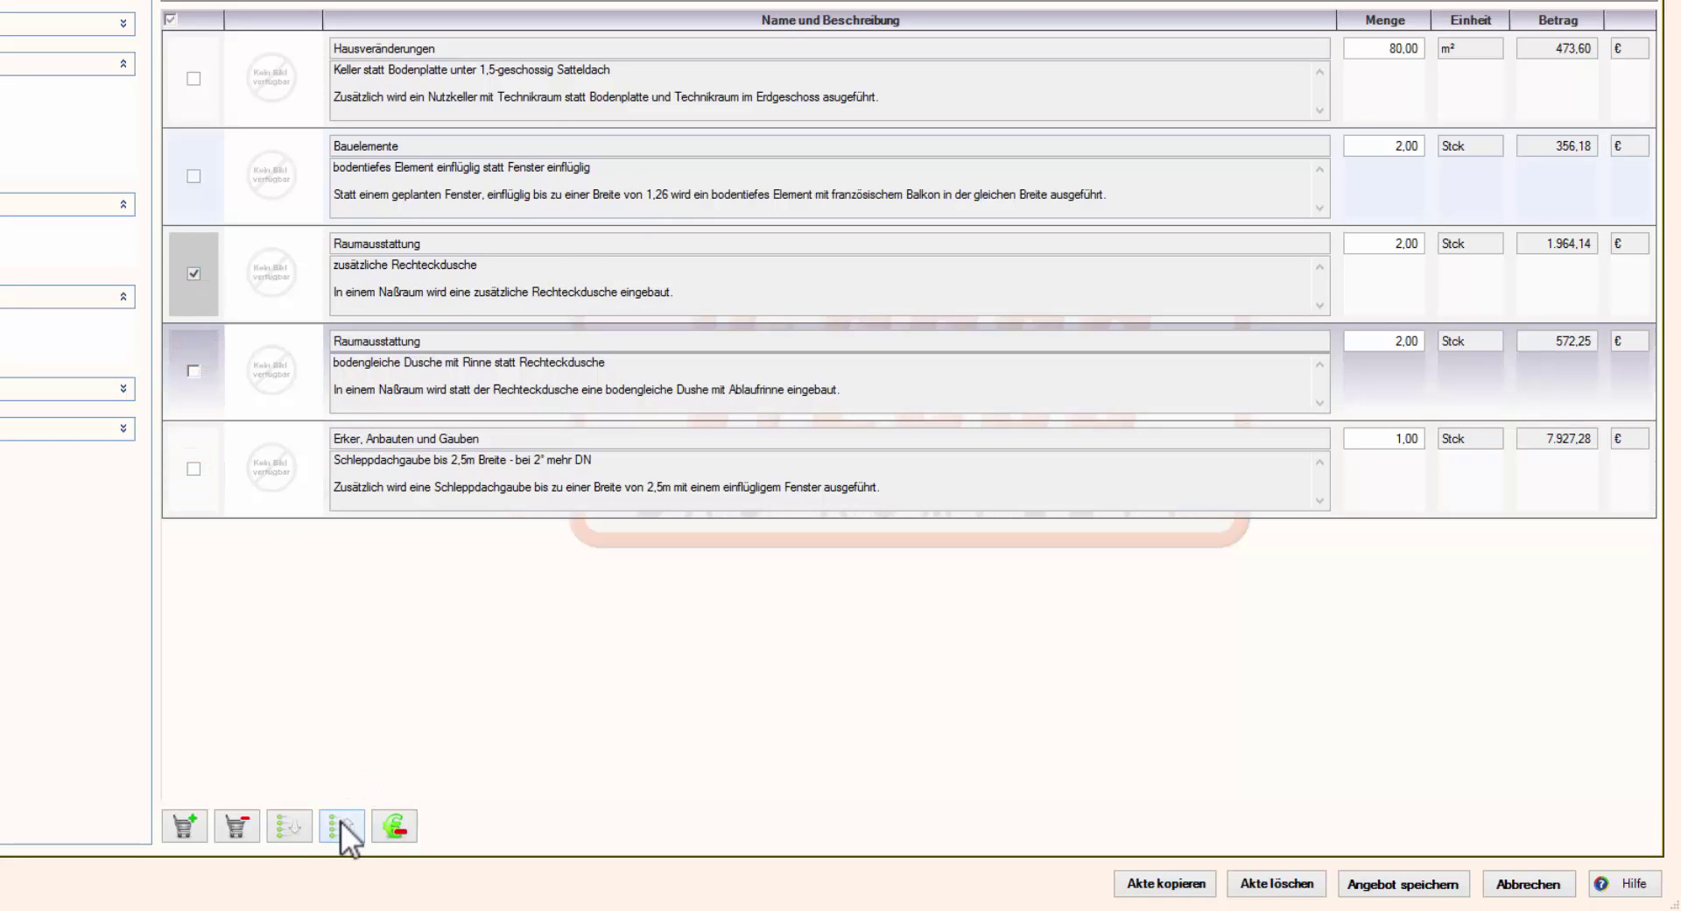
left_click(299, 830)
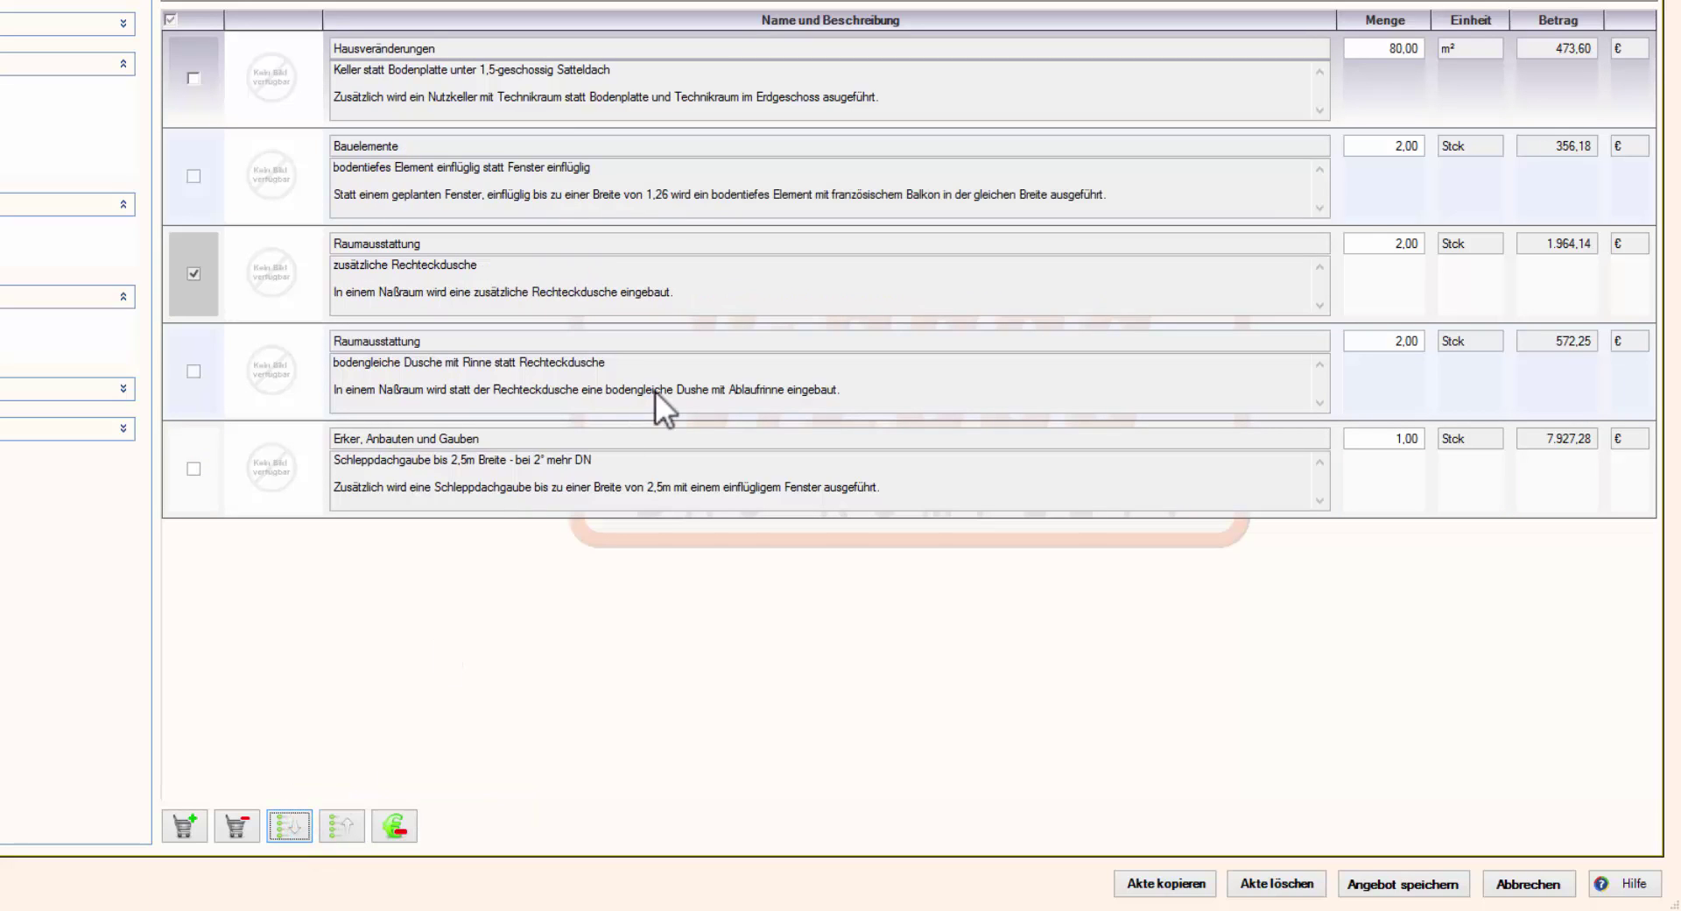
left_click(235, 826)
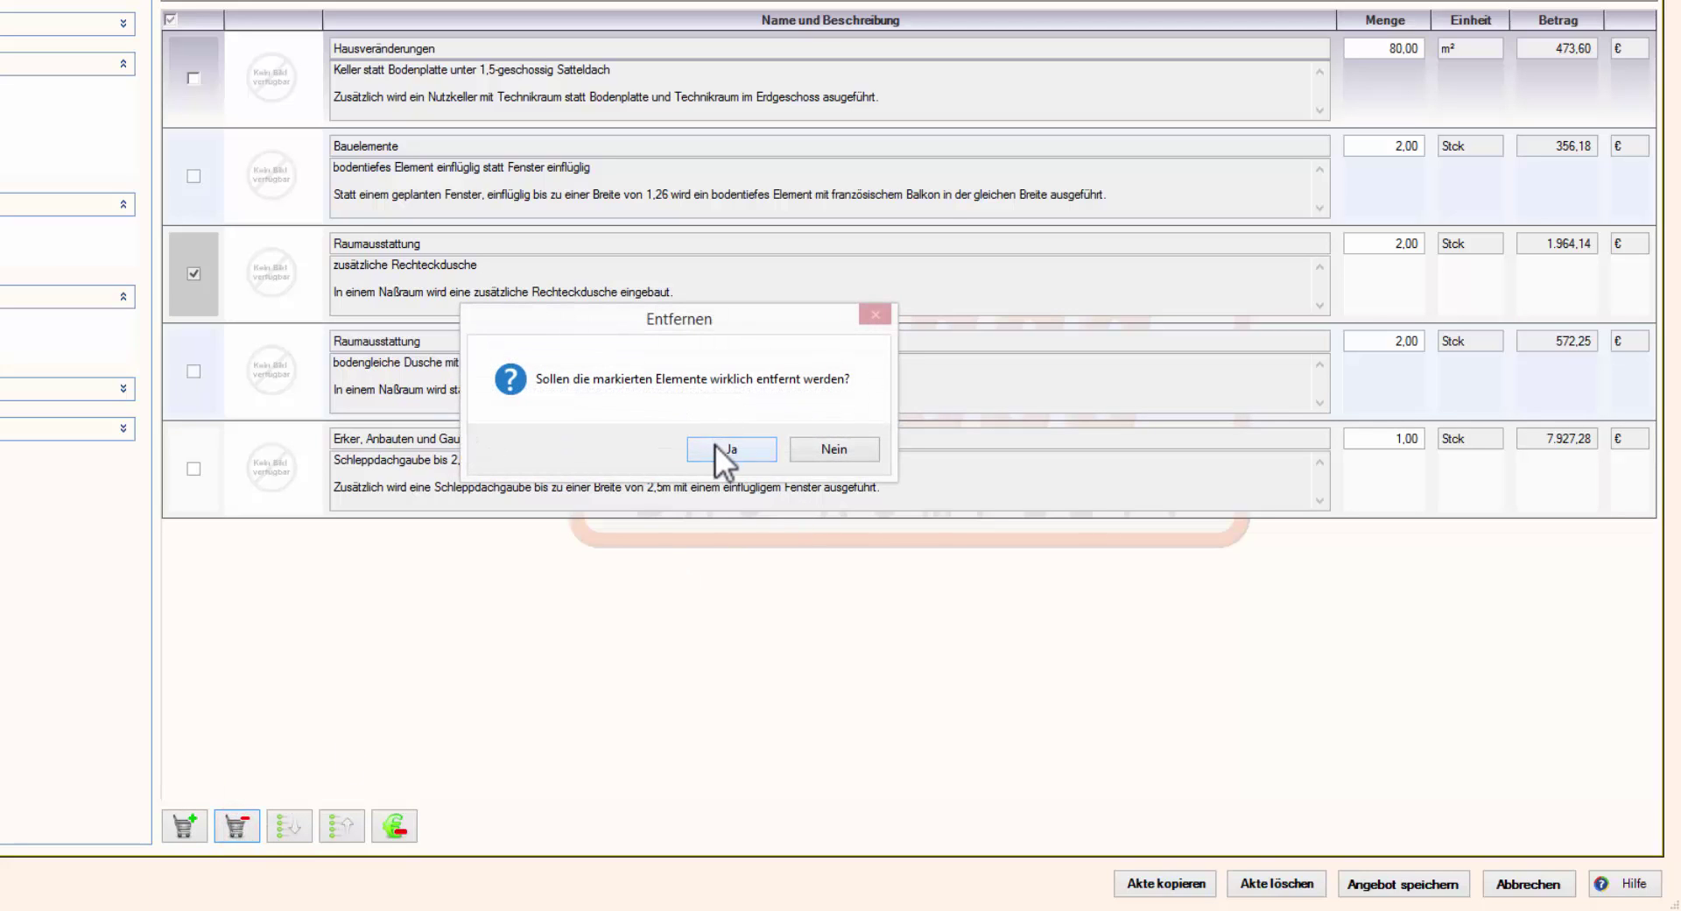
left_click(716, 448)
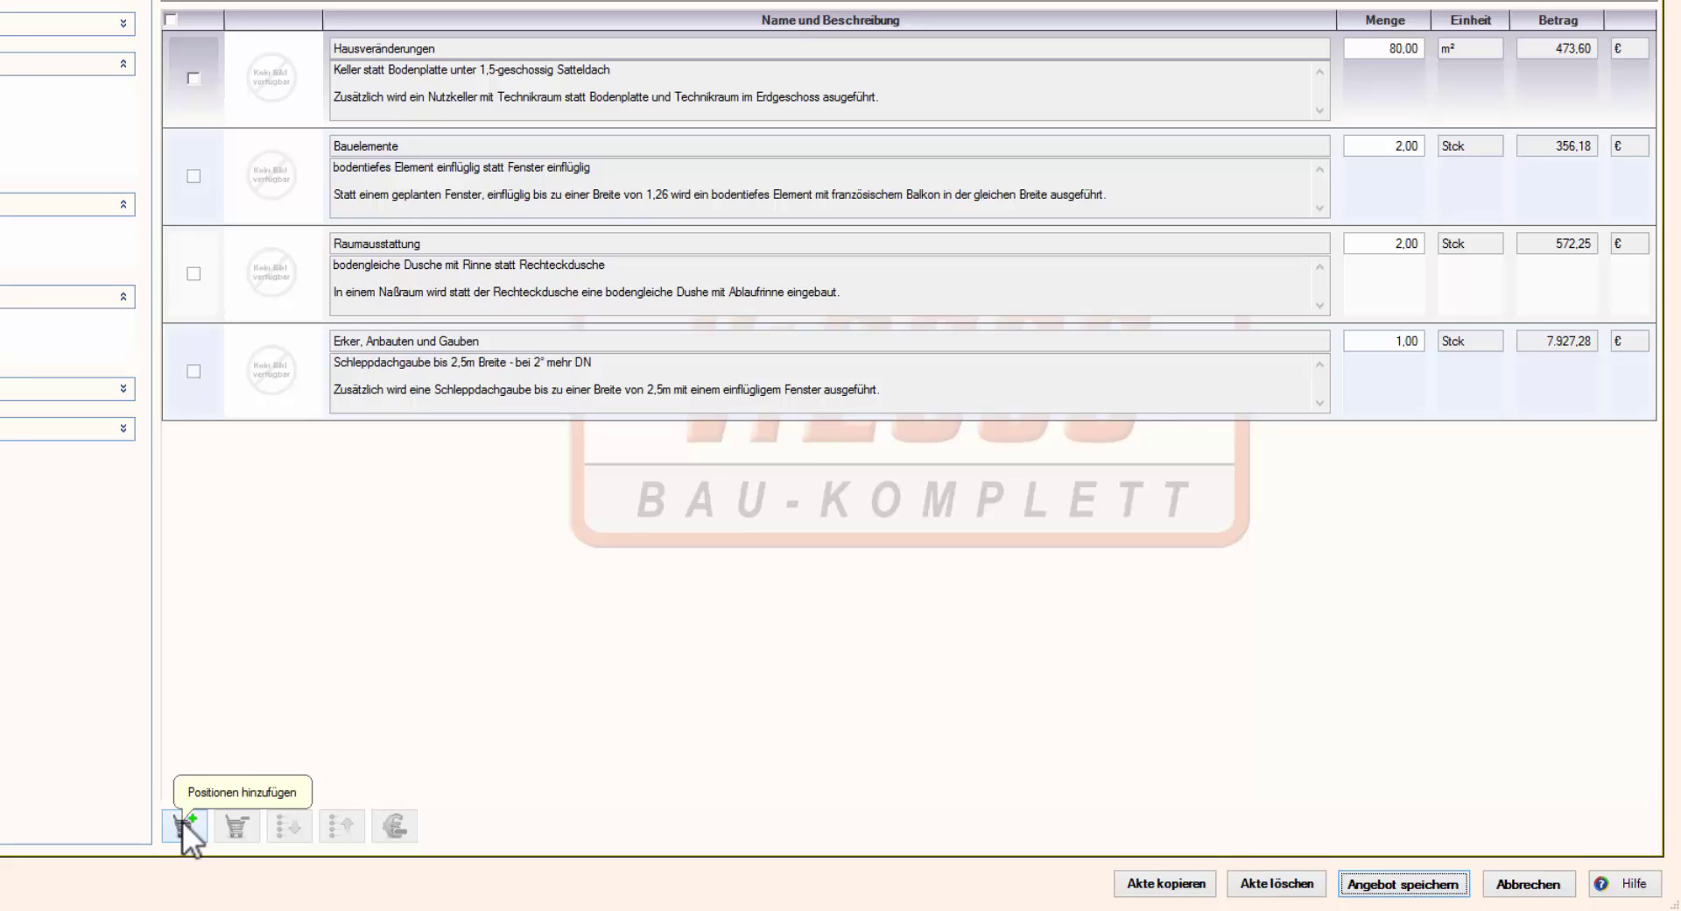
Set "bodengleiche Dusche mit Rinne statt Rechteckdusche" to be listed without a price and show the price-list positions under Detaillierungen
left_click(196, 281)
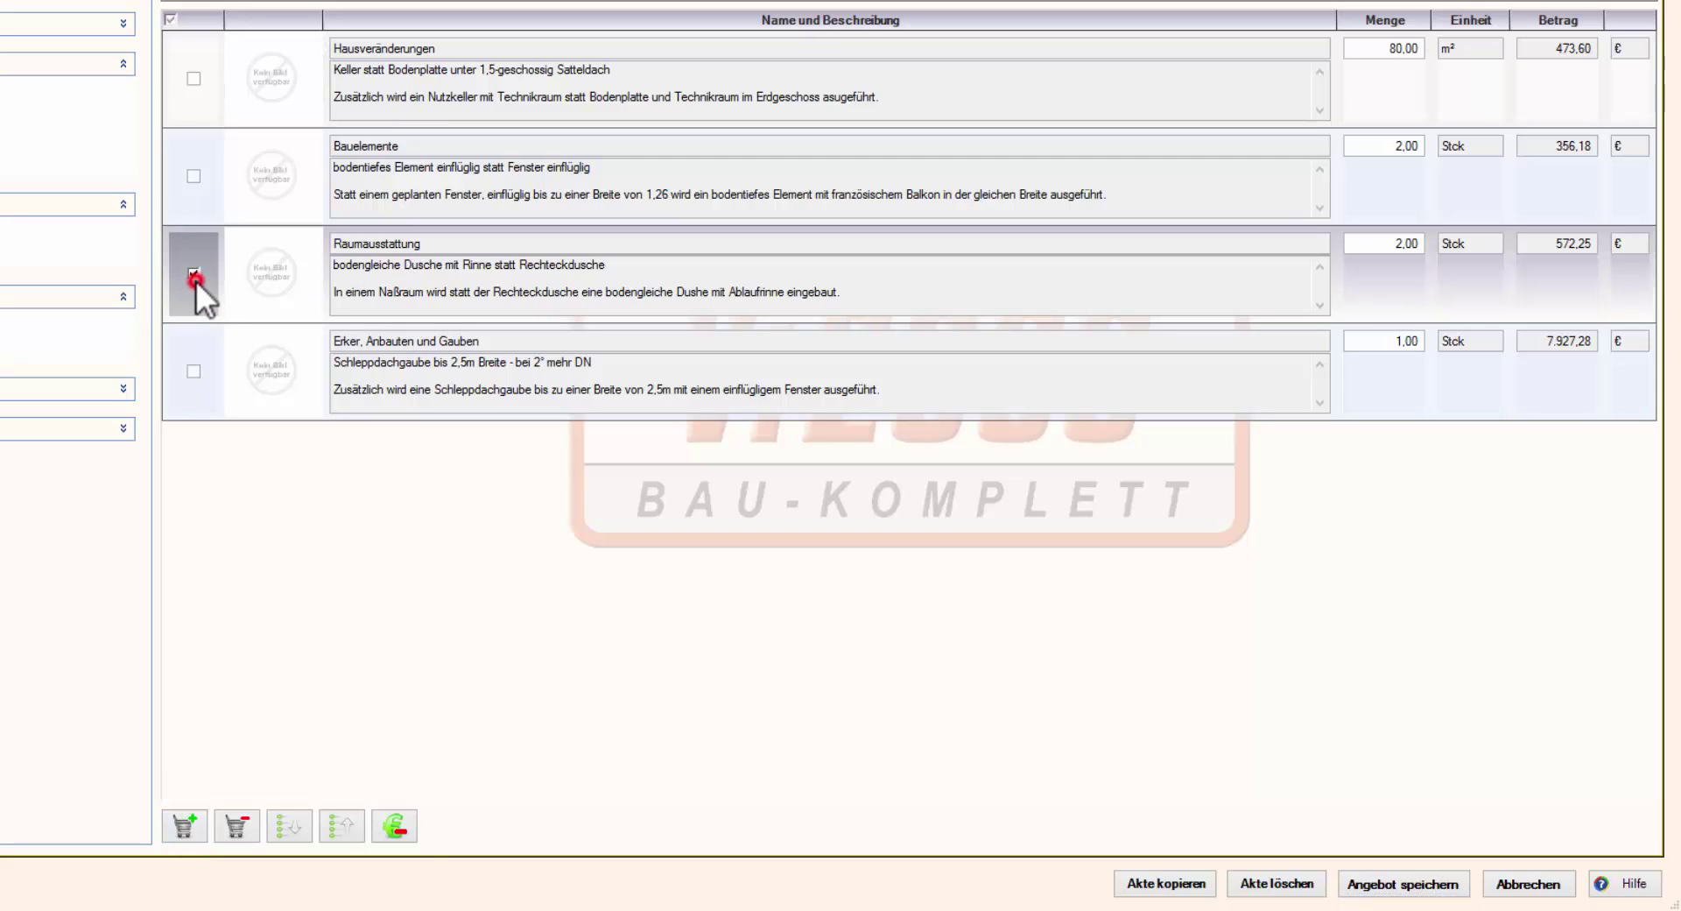
left_click(396, 826)
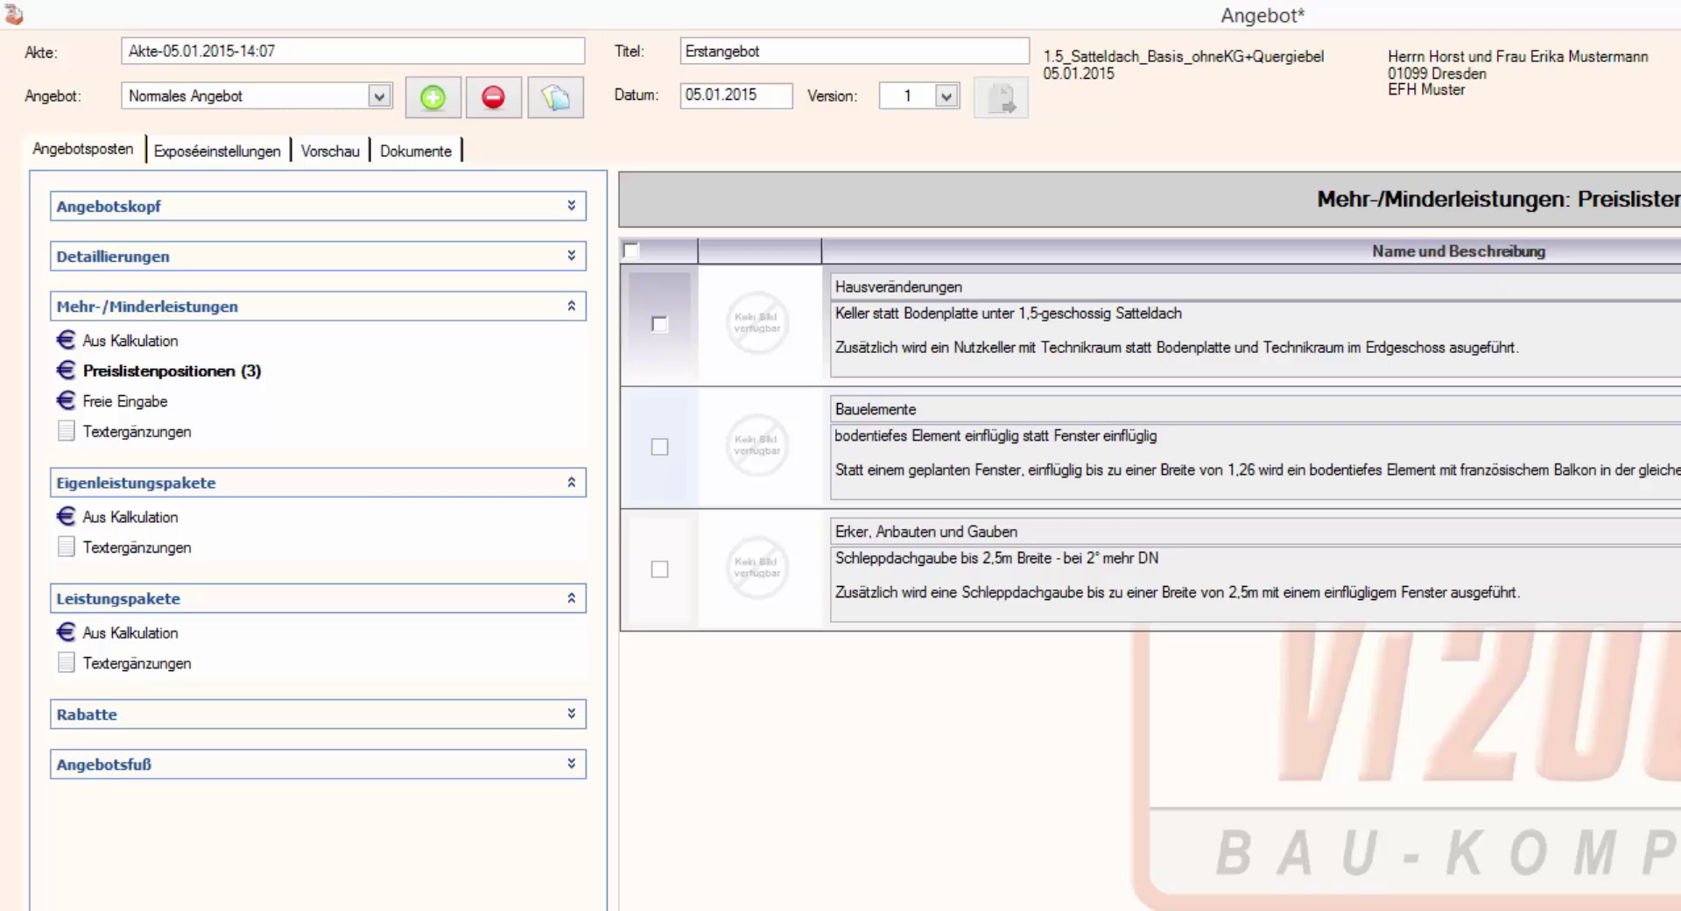
left_click(114, 256)
left_click(157, 321)
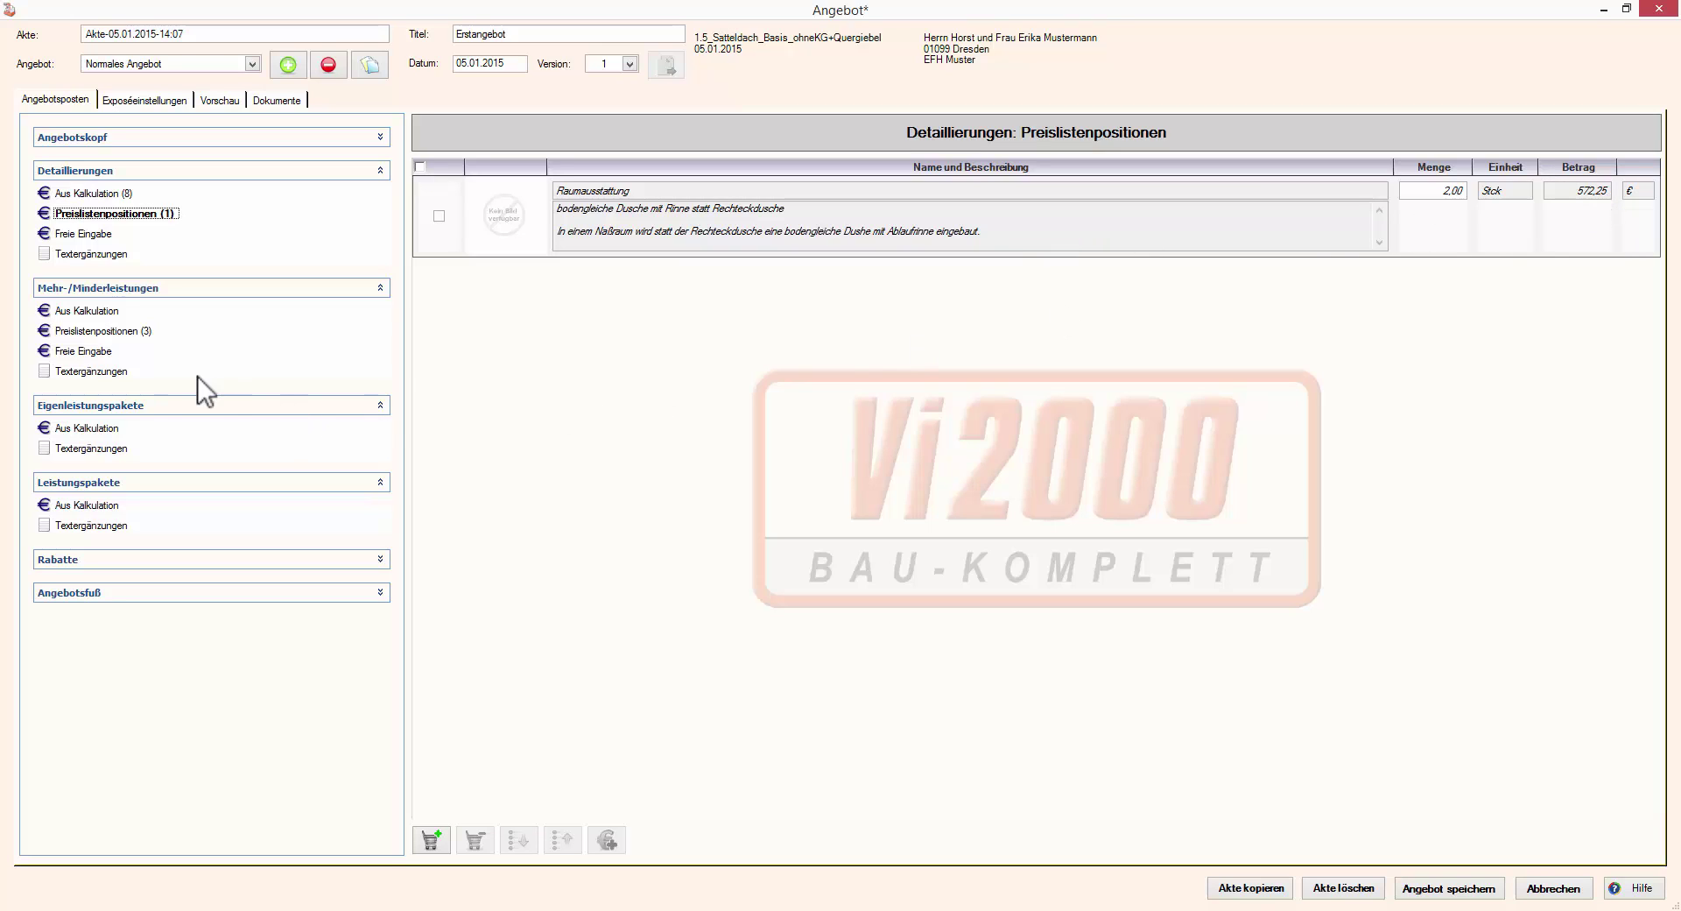
Show the bodengleiche Dusche position with its price again and return to the price-list positions under Mehr-/Minderleistungen
left_click(440, 218)
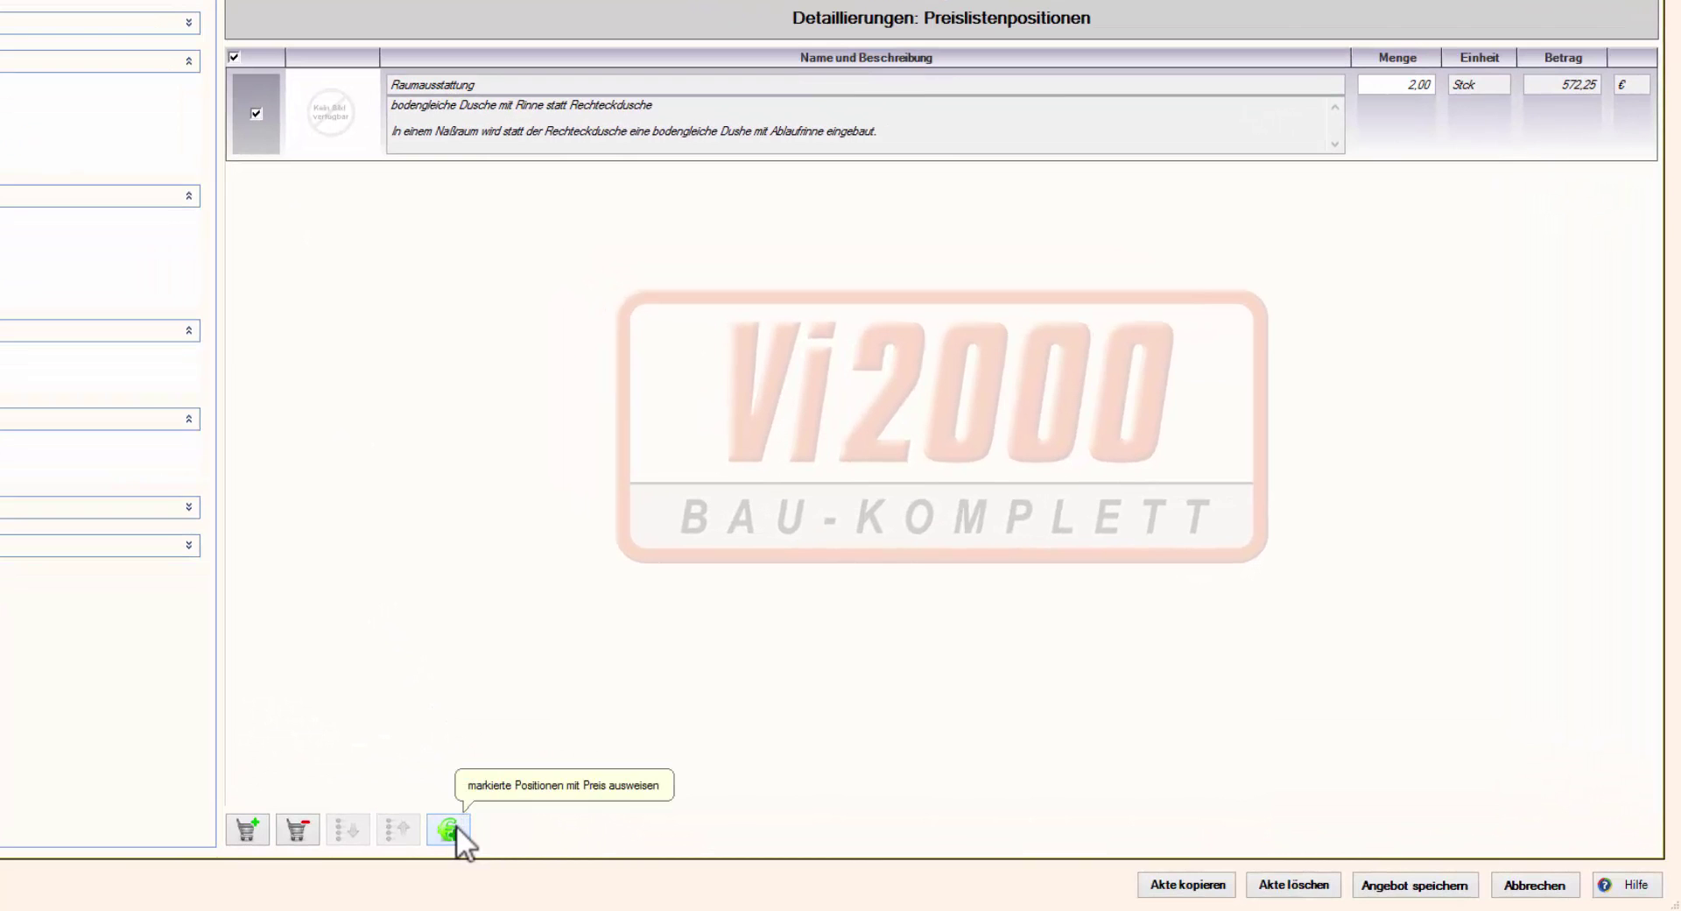
left_click(453, 826)
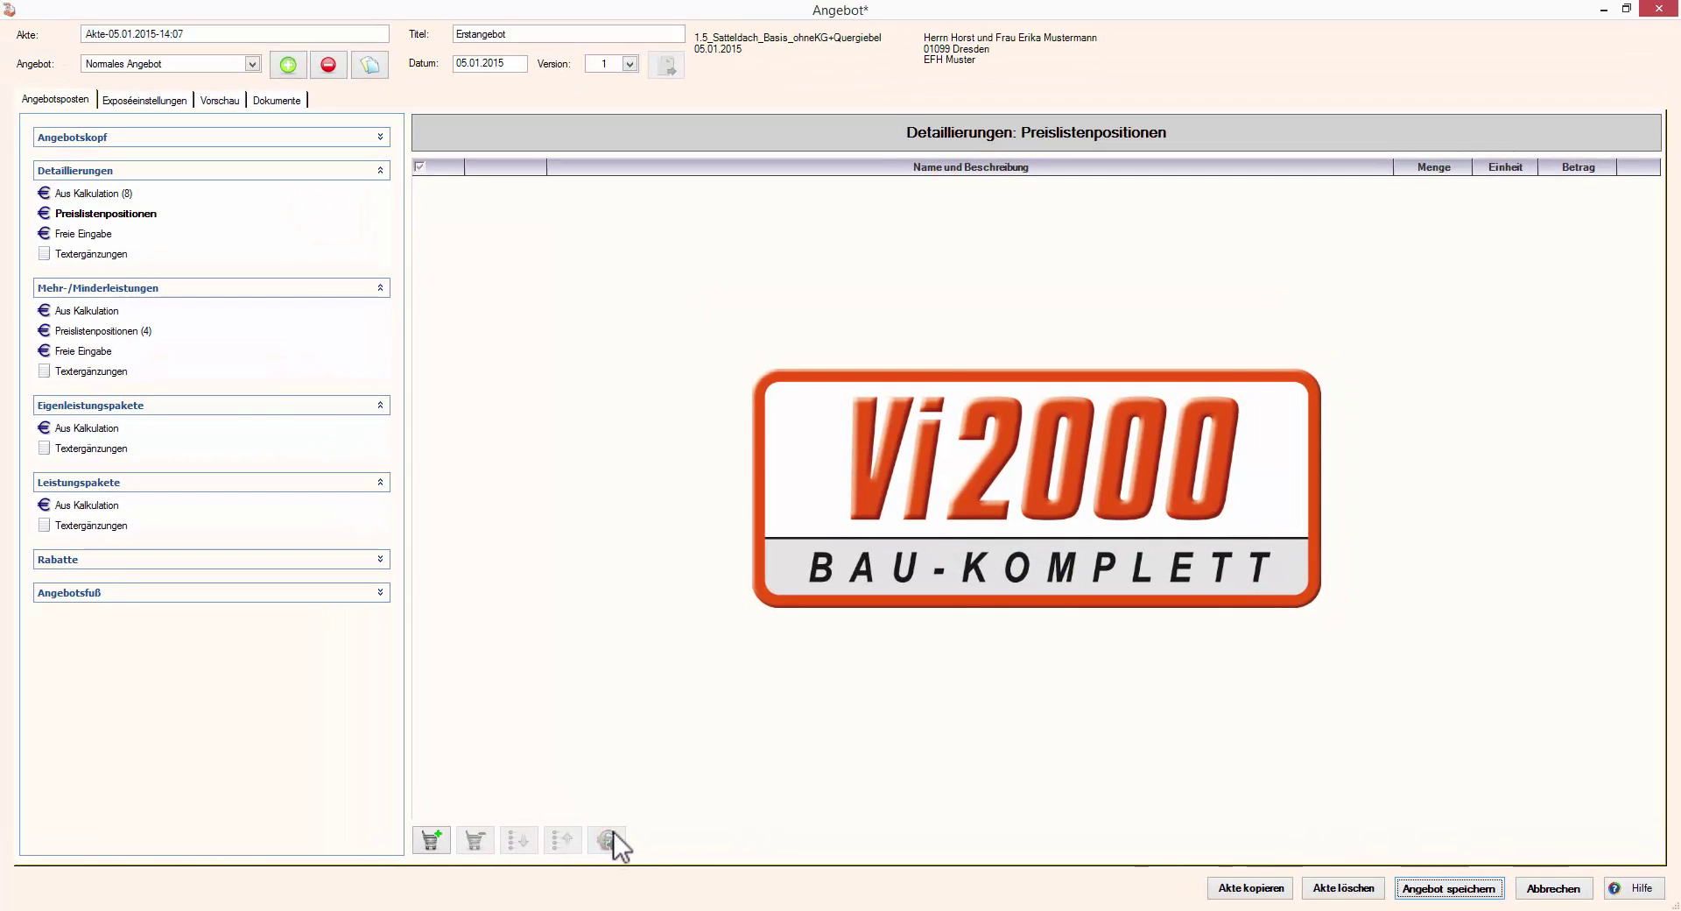
left_click(110, 331)
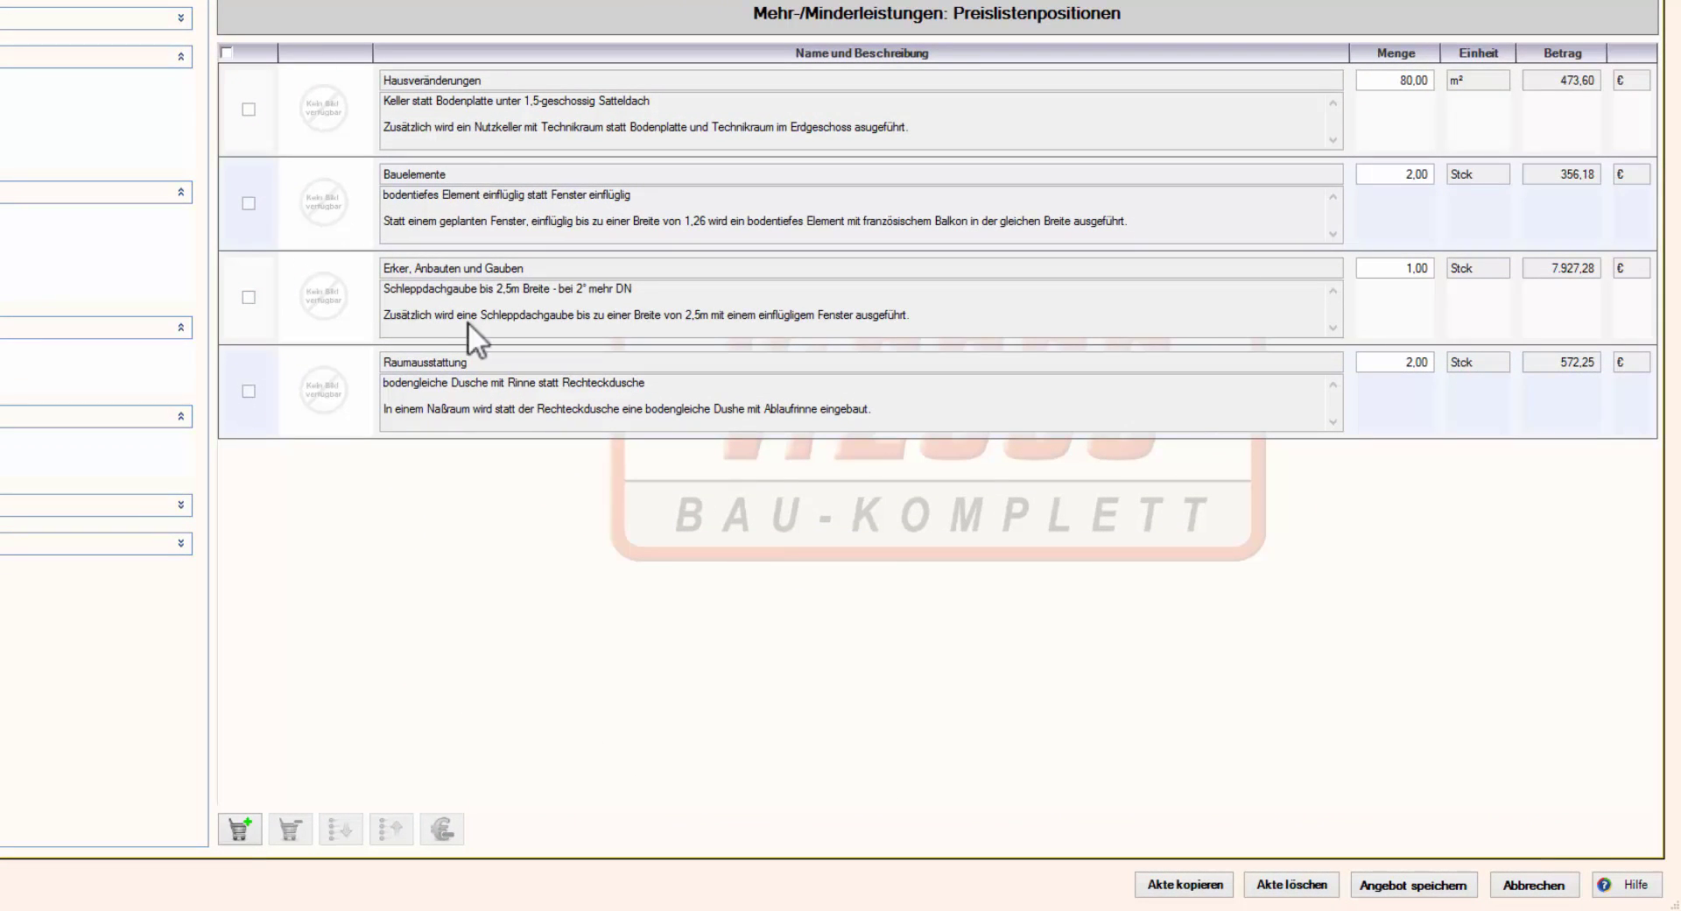